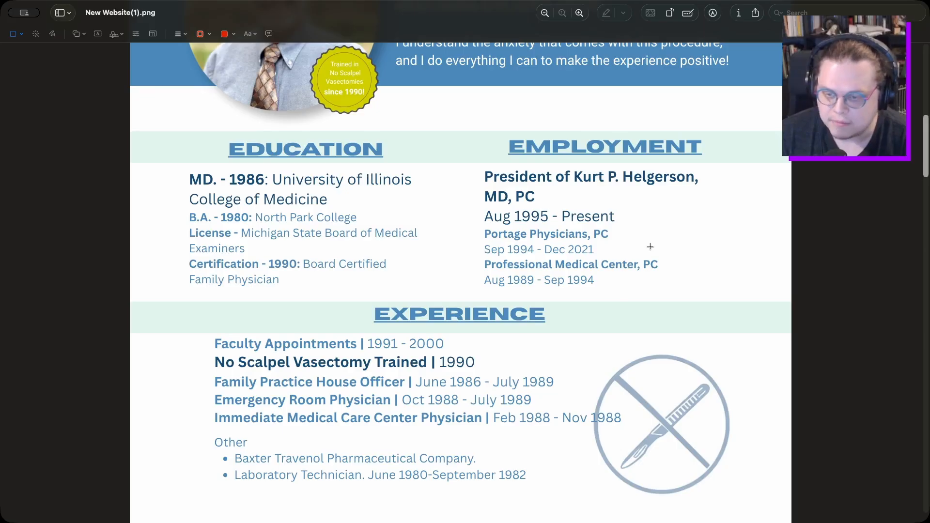
Step: Insert a 50/50 two-column Columns block below the Meet Dr. Helgerson banner
{"action": "scroll", "coordinate": [548, 359], "scroll_direction": "down", "scroll_amount": 2}
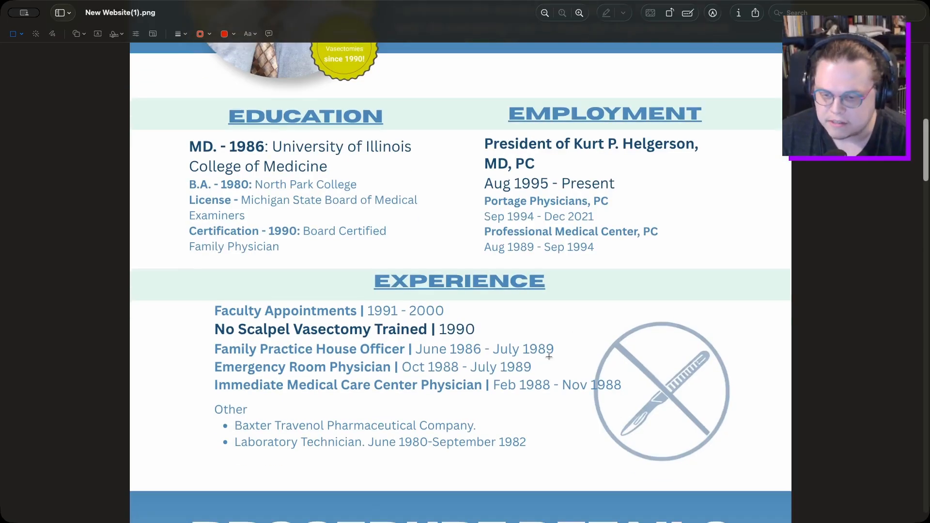
{"action": "scroll", "coordinate": [528, 343], "scroll_direction": "down", "scroll_amount": 2}
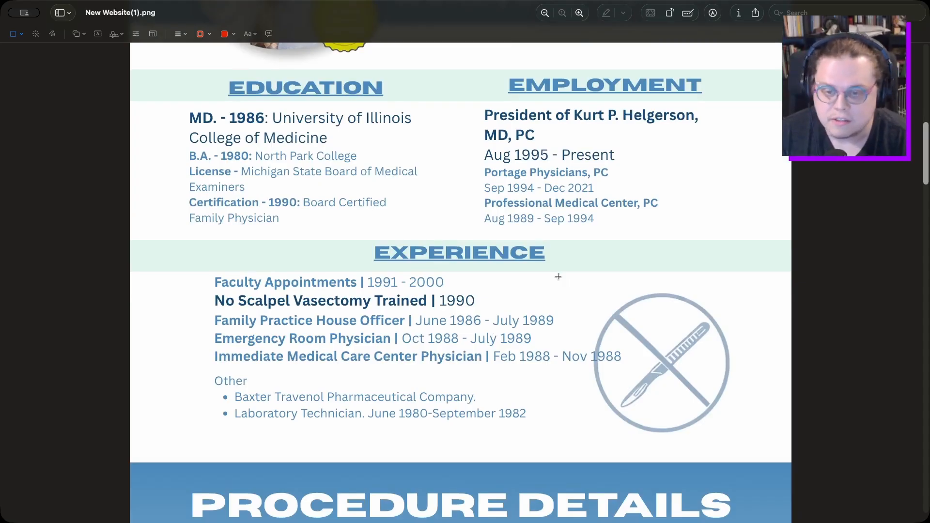
{"action": "scroll", "coordinate": [558, 276], "scroll_direction": "up", "scroll_amount": 1}
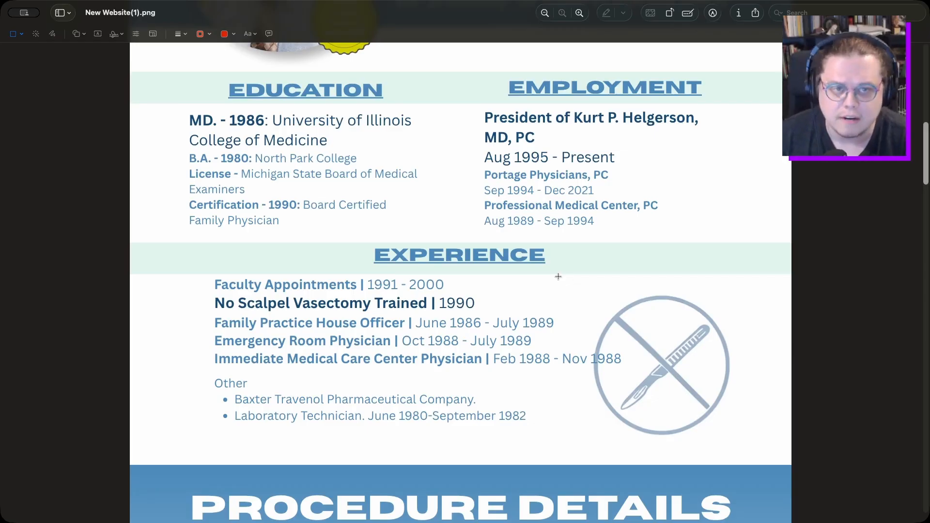
{"action": "key", "text": "super+Tab"}
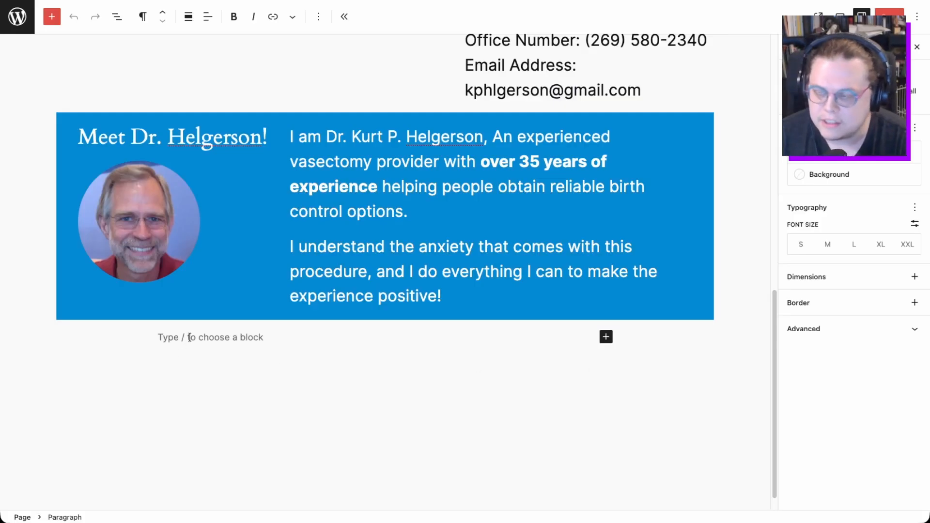
{"action": "type", "text": "/"}
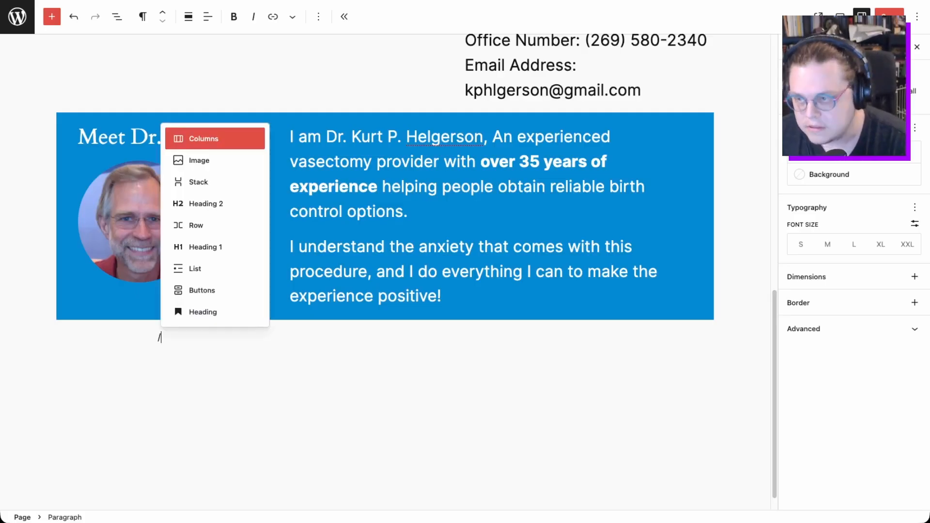
{"action": "type", "text": "col"}
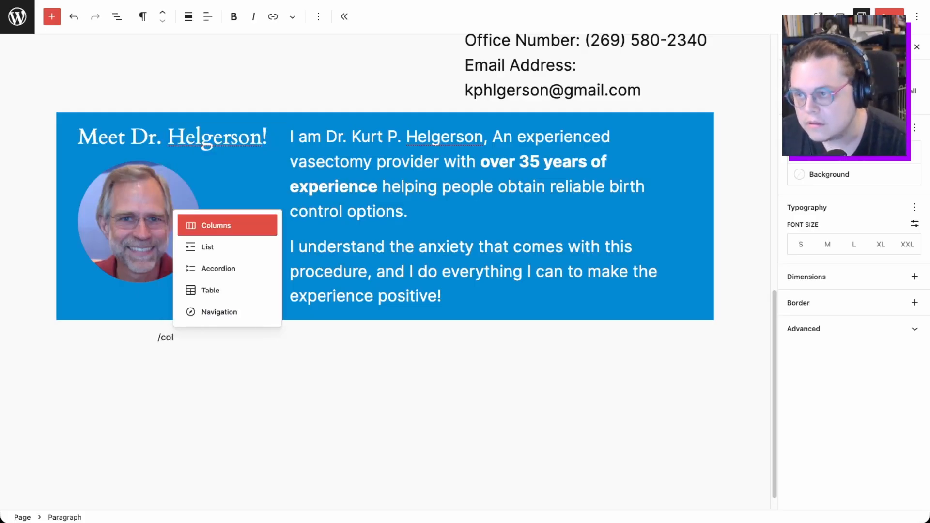
{"action": "key", "text": "Return"}
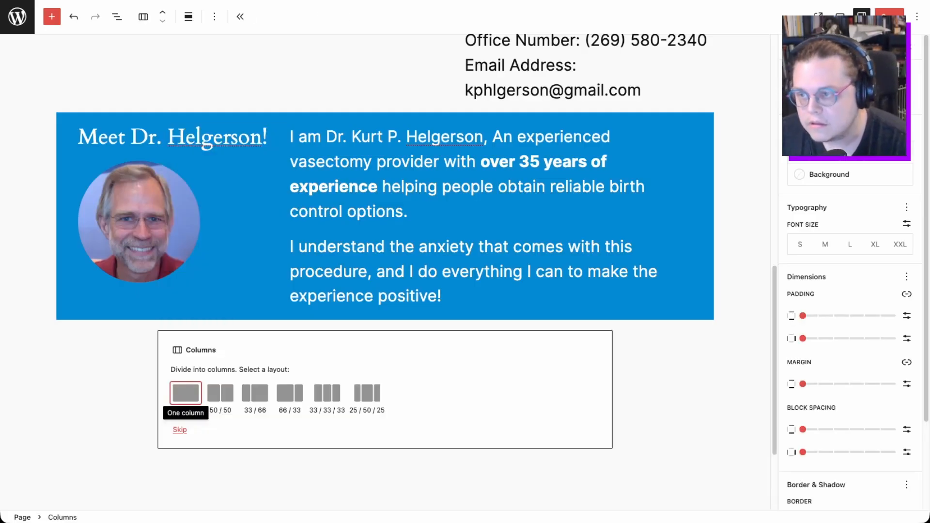
{"action": "left_click", "coordinate": [221, 394]}
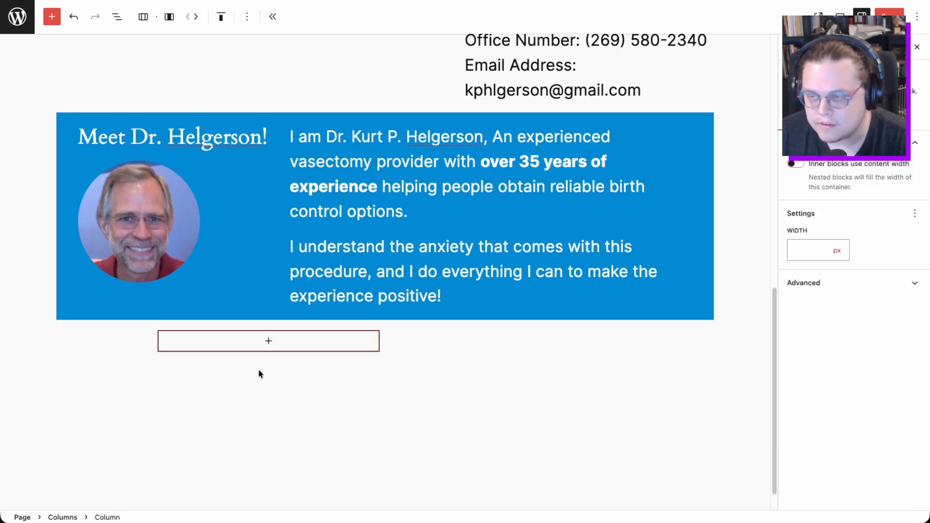
Step: Add a Heading 2 reading 'Education' in the first column
{"action": "left_click", "coordinate": [272, 344]}
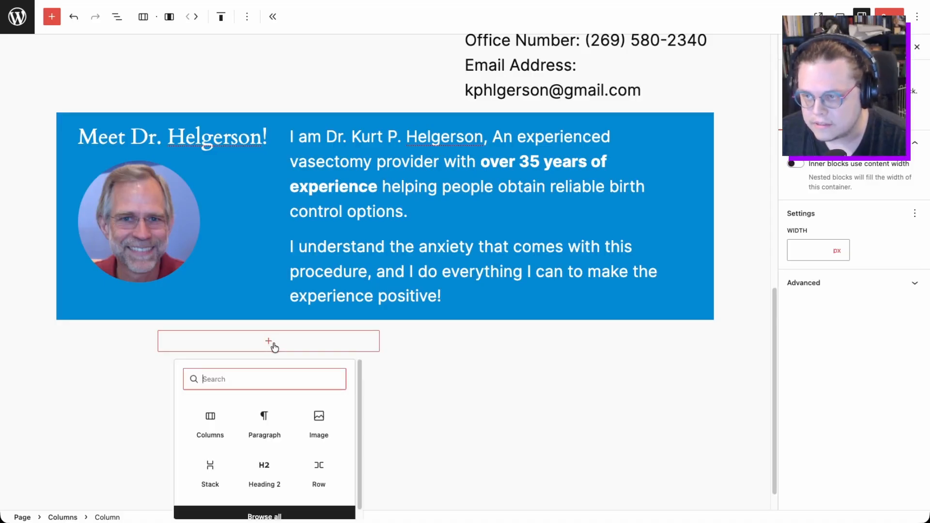
{"action": "type", "text": "head"}
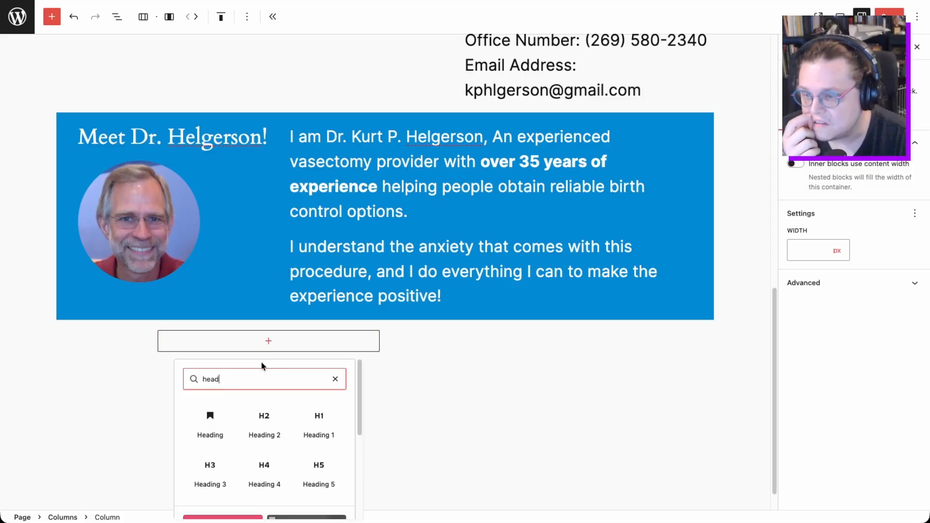
{"action": "left_click", "coordinate": [259, 424]}
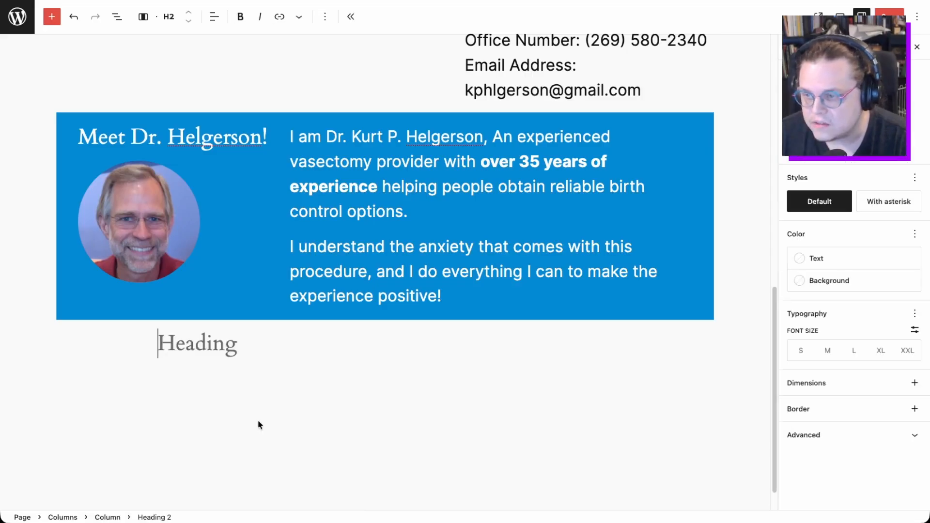
{"action": "type", "text": "Education"}
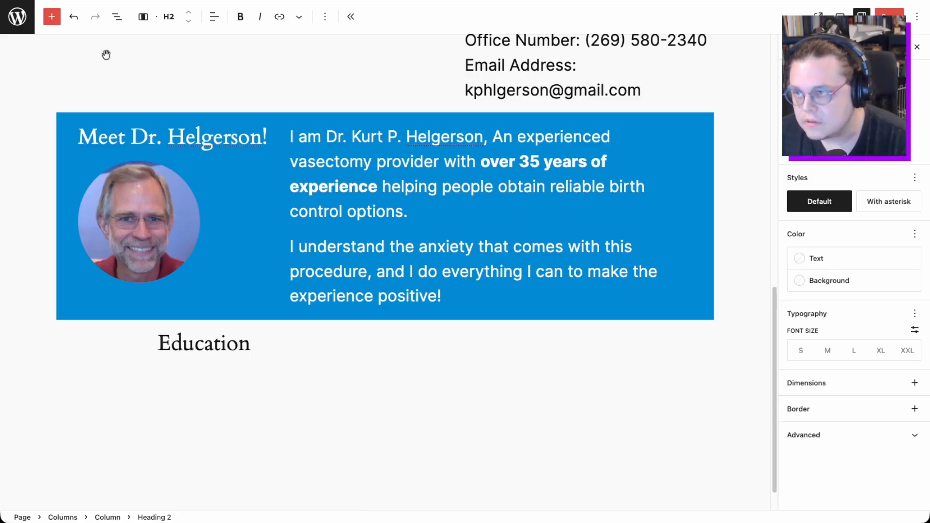
Step: Insert a paragraph after the Education heading containing the pasted MD, B.A., license and certification details
{"action": "left_click", "coordinate": [117, 17]}
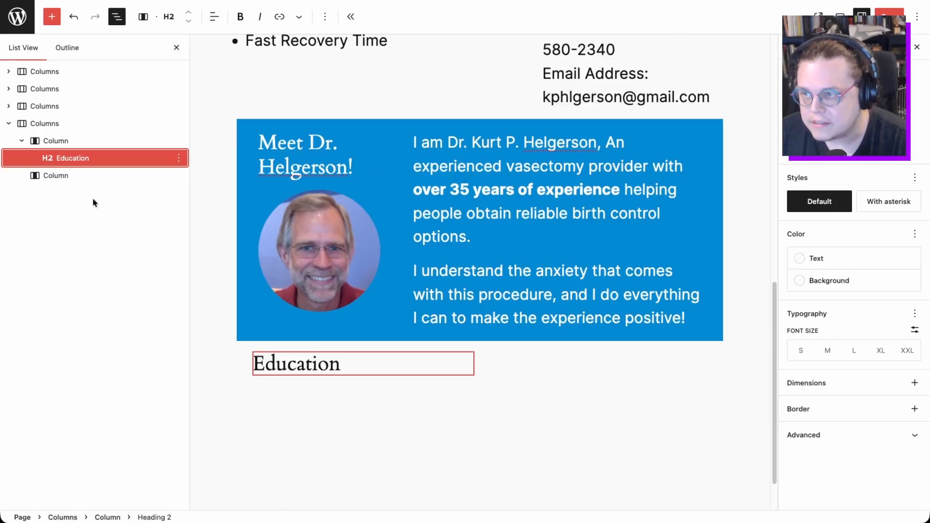
{"action": "right_click", "coordinate": [90, 162]}
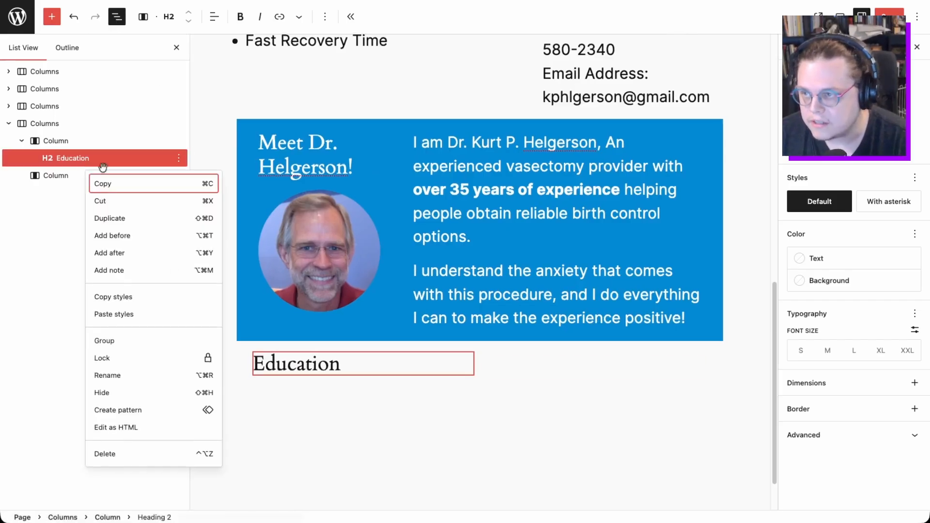
{"action": "left_click", "coordinate": [122, 253]}
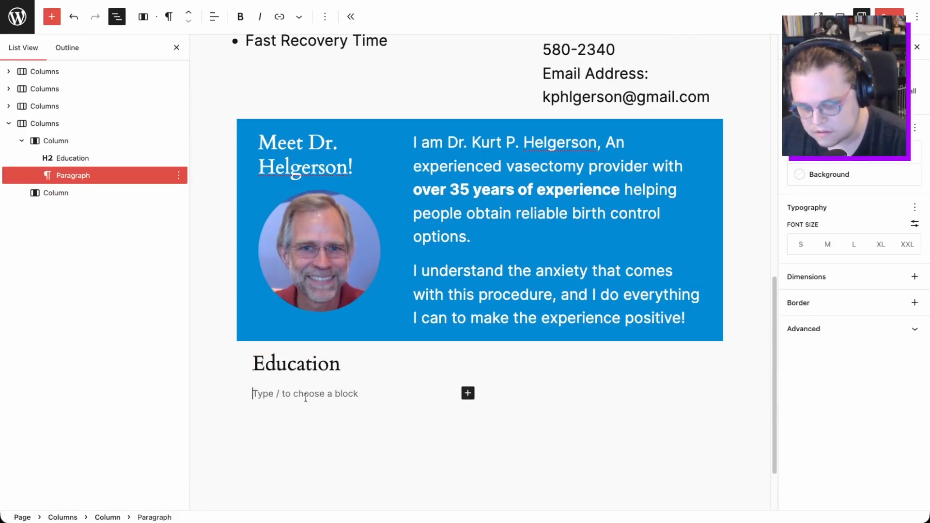
{"action": "scroll", "coordinate": [306, 396], "scroll_direction": "down", "scroll_amount": 2}
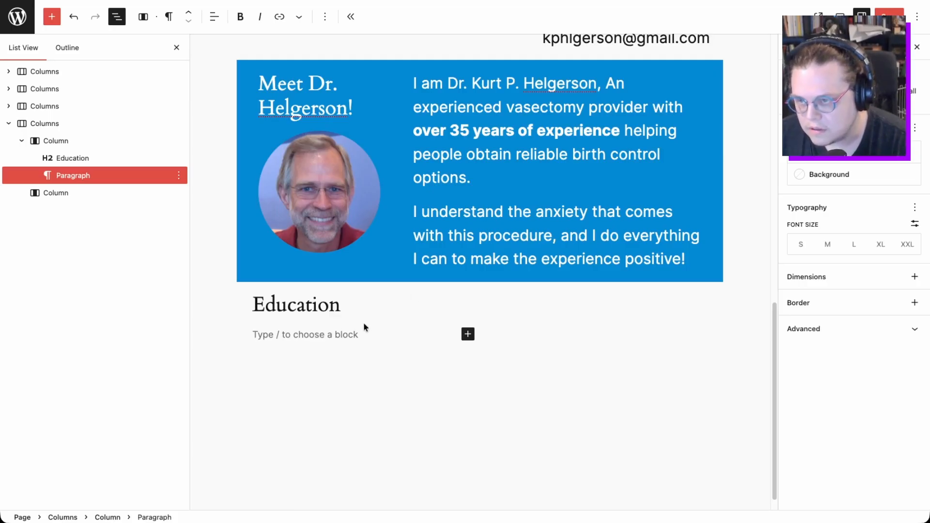
{"action": "type", "text": "MD. - 1986: University of Illinois College of Medicine B.A. - 1980: North Park Collece License - Michigan State Board of Medical -kaminers Certification - 1990: Board Certified Family Physician"}
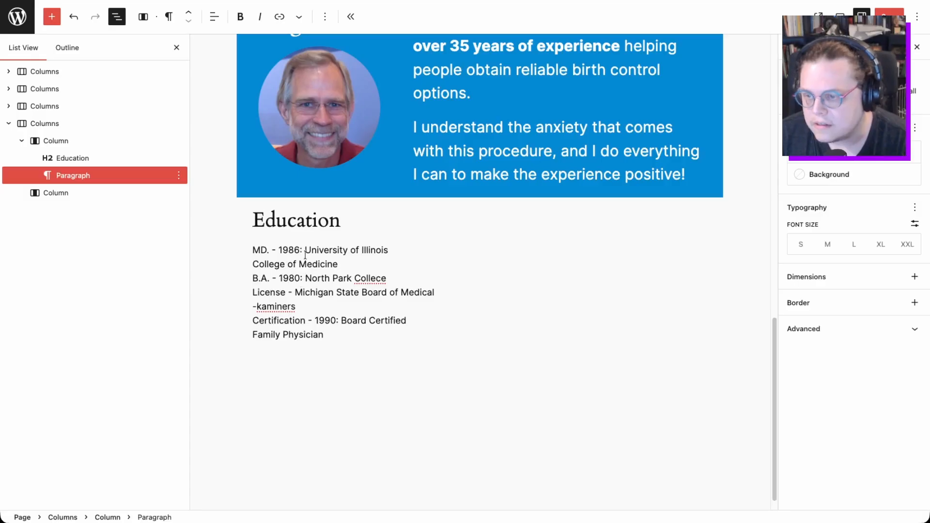
Step: Bold the labels 'MD. - 1986:', 'B.A. - 1980:', 'License' and 'Certification - 1990:'
{"action": "left_click_drag", "start_coordinate": [301, 249], "coordinate": [251, 247]}
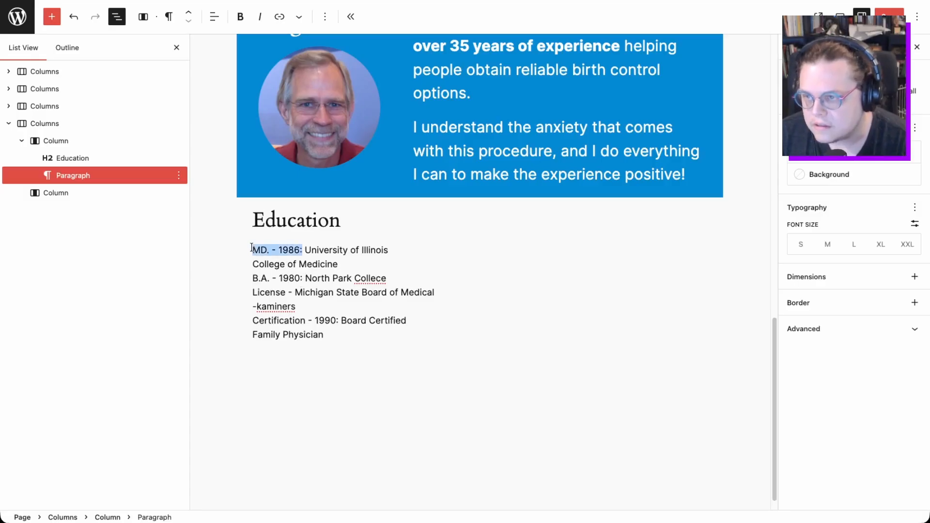
{"action": "key", "text": "ctrl+b"}
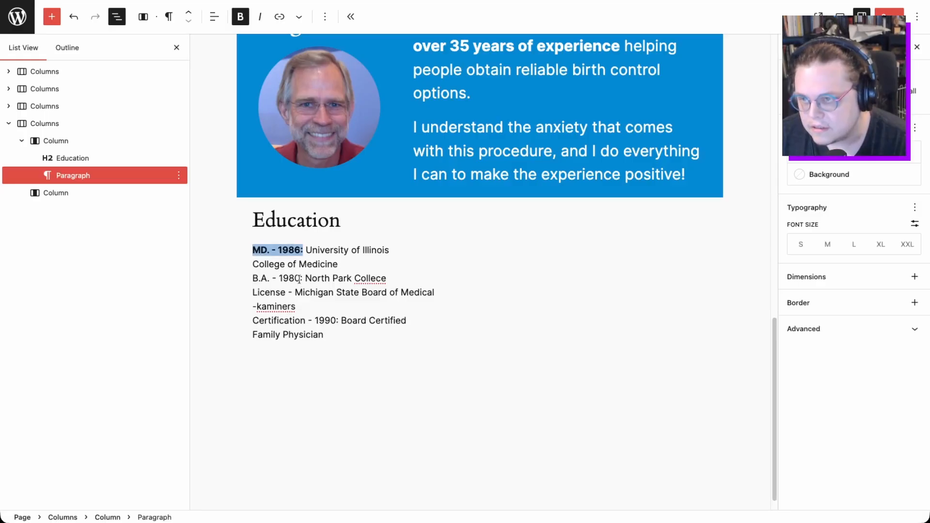
{"action": "left_click_drag", "start_coordinate": [303, 279], "coordinate": [253, 279]}
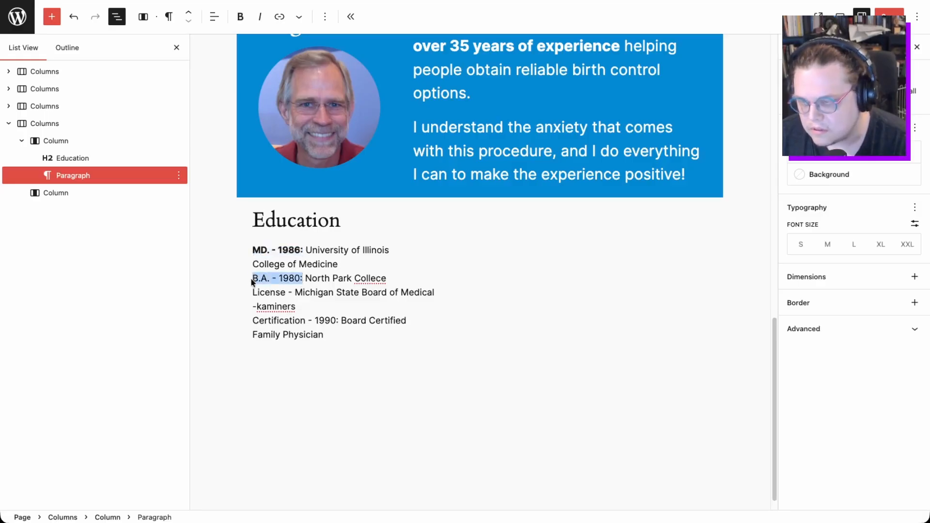
{"action": "key", "text": "ctrl+b"}
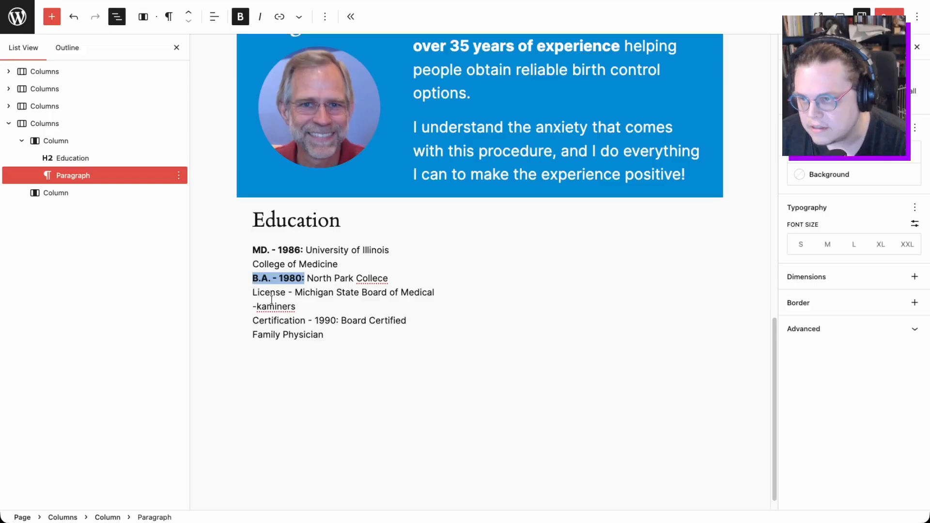
{"action": "left_click_drag", "start_coordinate": [286, 293], "coordinate": [251, 294]}
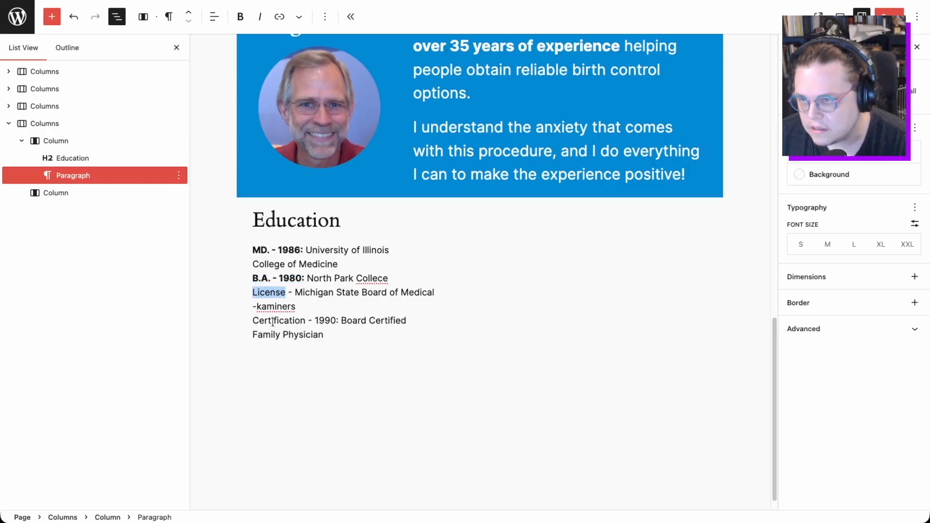
{"action": "key", "text": "ctrl+b"}
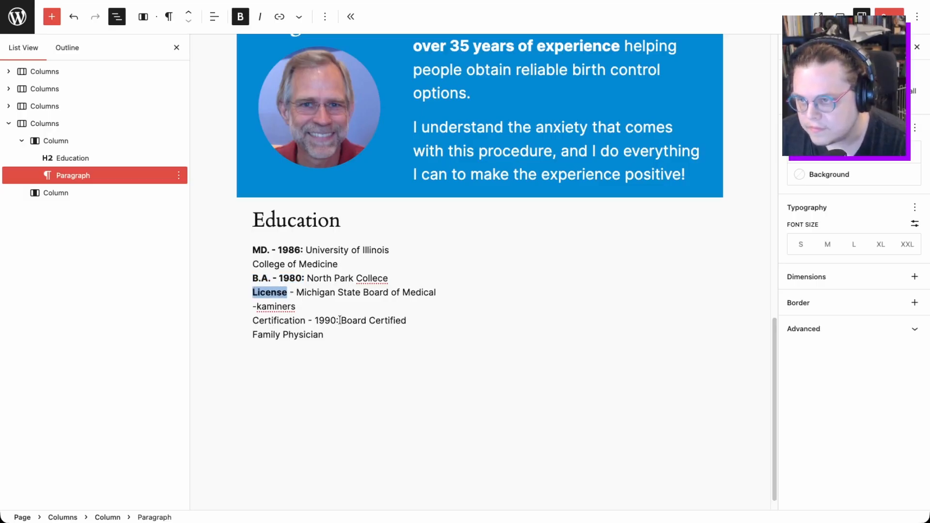
{"action": "left_click_drag", "start_coordinate": [338, 320], "coordinate": [251, 321]}
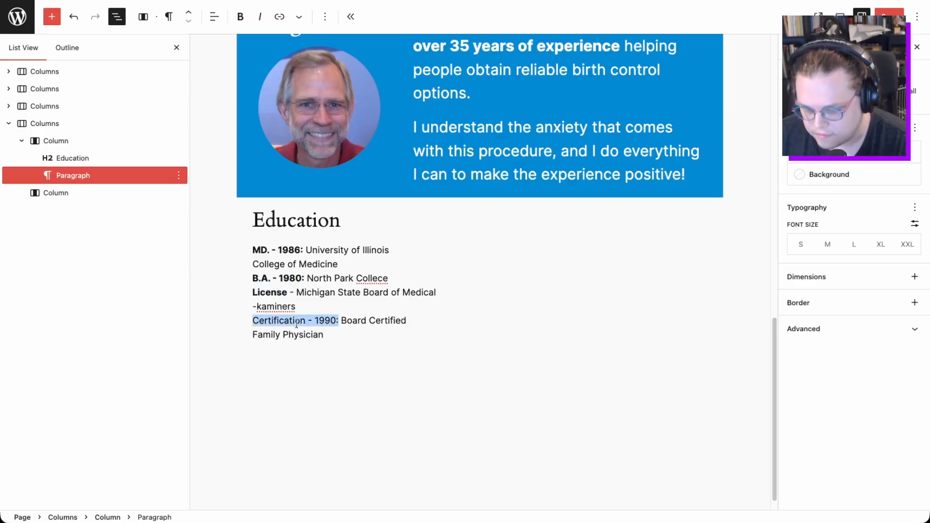
{"action": "key", "text": "ctrl+b"}
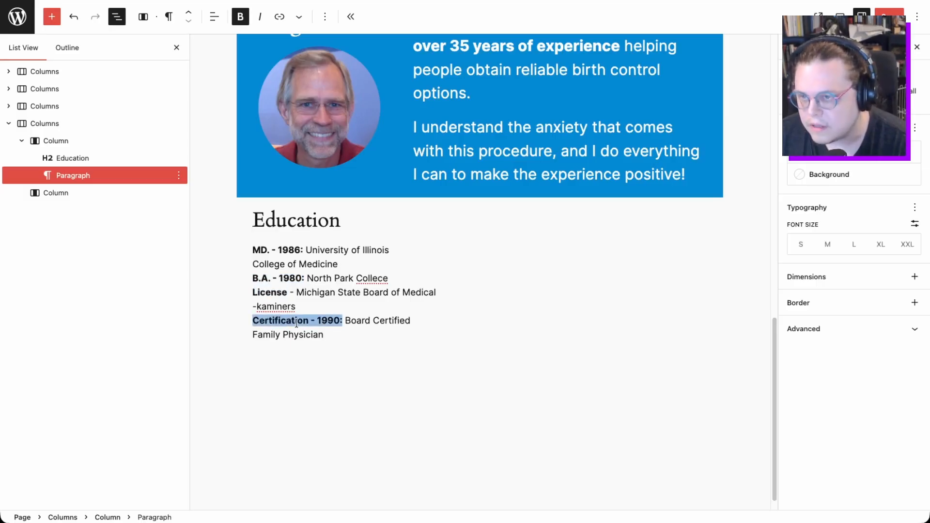
Step: Fix the typos so the Education text reads 'Examiners' and 'College'
{"action": "left_click", "coordinate": [258, 307]}
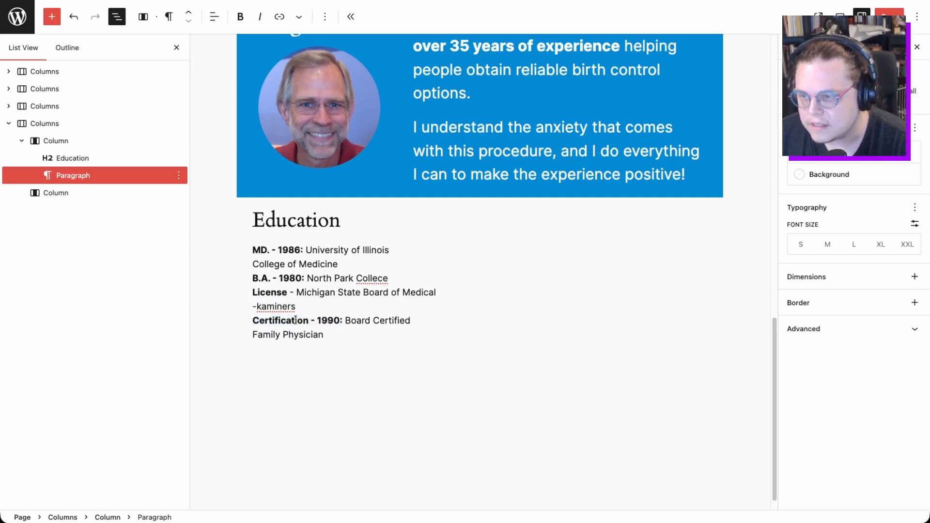
{"action": "key", "text": "Delete"}
{"action": "key", "text": "BackSpace"}
{"action": "type", "text": "Ex"}
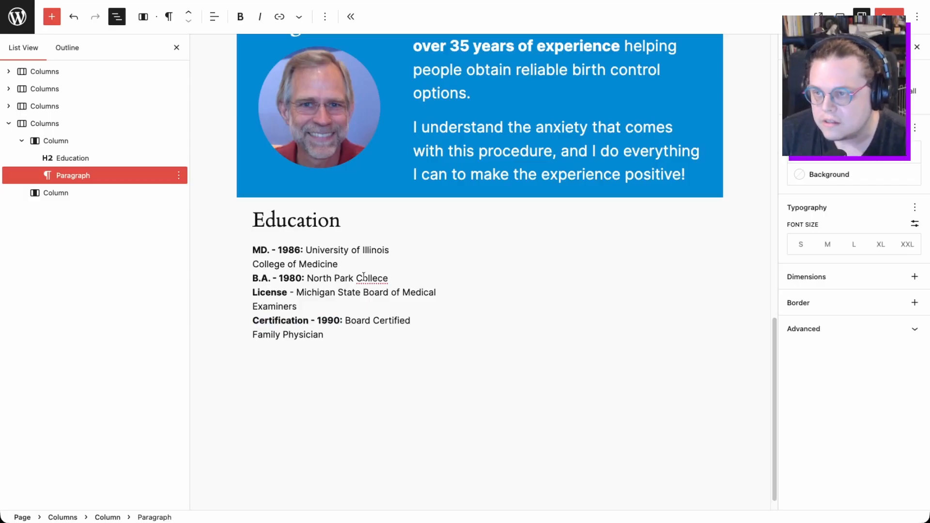
{"action": "left_click", "coordinate": [386, 278]}
{"action": "key", "text": "BackSpace"}
{"action": "type", "text": "g"}
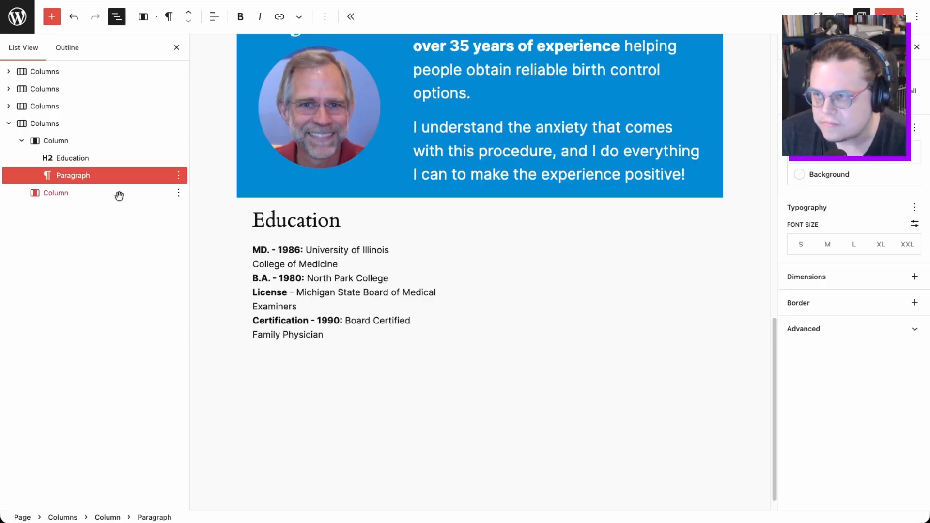
Step: Duplicate the Education heading and paragraph and move the copies into the right column
{"action": "left_click", "coordinate": [74, 159]}
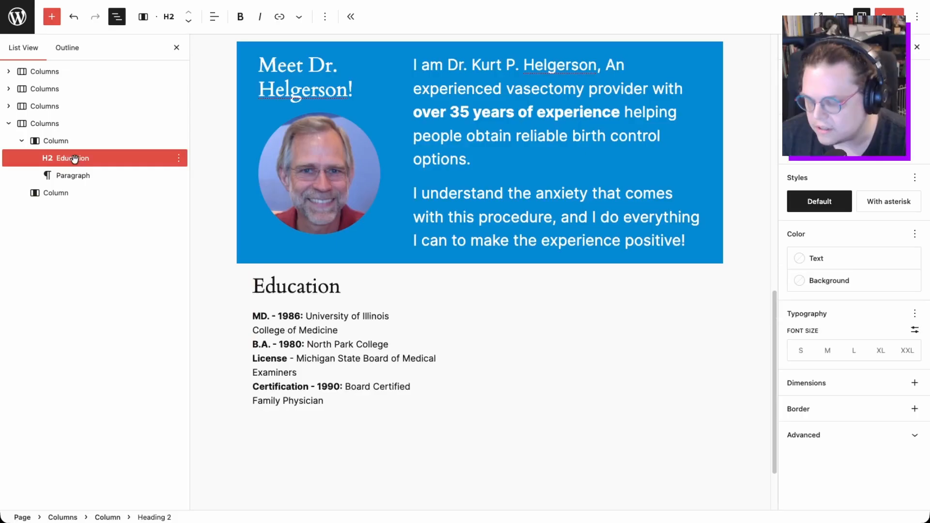
{"action": "left_click", "coordinate": [76, 176], "text": "shift"}
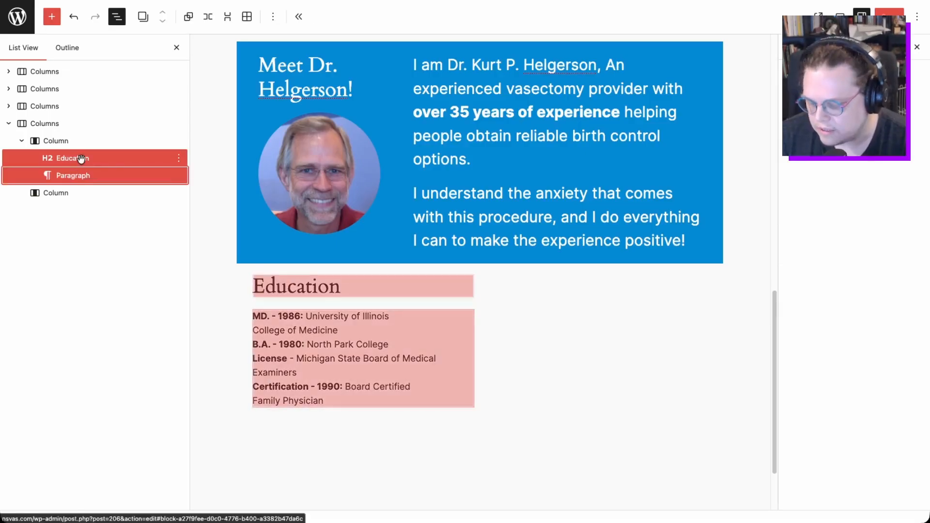
{"action": "right_click", "coordinate": [81, 167]}
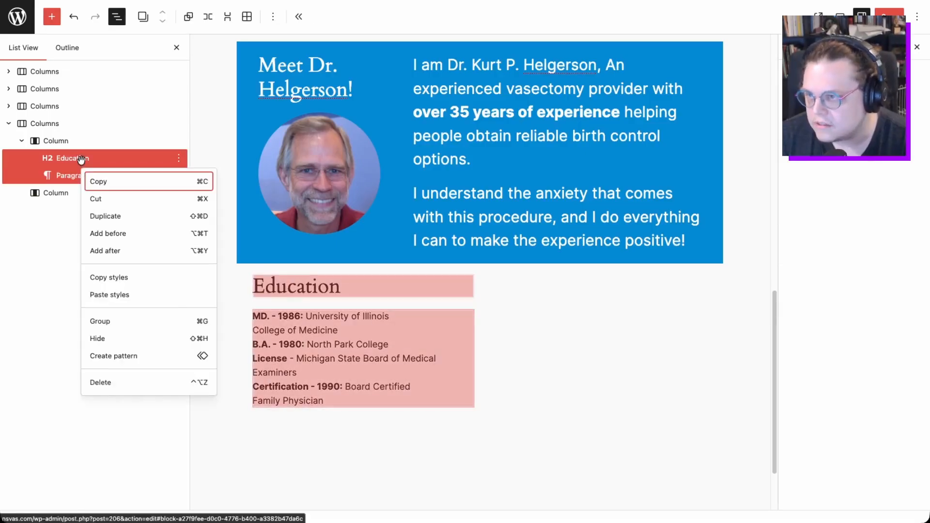
{"action": "left_click", "coordinate": [107, 217]}
{"action": "mouse_move", "coordinate": [76, 177]}
{"action": "left_mouse_down"}
{"action": "mouse_move", "coordinate": [75, 224]}
{"action": "mouse_move", "coordinate": [73, 194]}
{"action": "left_mouse_up"}
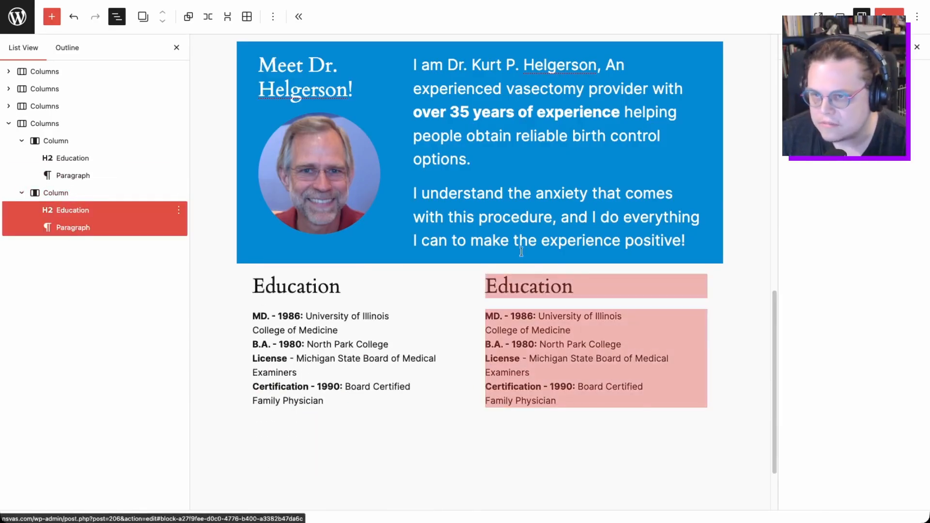
Step: Retitle the copied heading 'Employment' and paste the job history over its details paragraph
{"action": "left_click", "coordinate": [569, 286]}
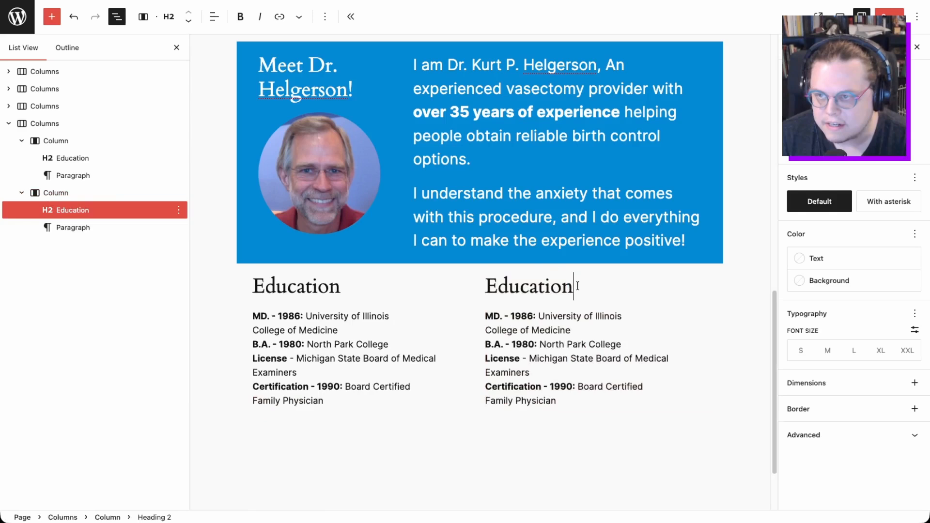
{"action": "key", "text": "BackSpace"}
{"action": "key", "text": "BackSpace"}
{"action": "key", "text": "BackSpace"}
{"action": "key", "text": "BackSpace"}
{"action": "key", "text": "BackSpace"}
{"action": "key", "text": "BackSpace"}
{"action": "key", "text": "BackSpace"}
{"action": "key", "text": "BackSpace"}
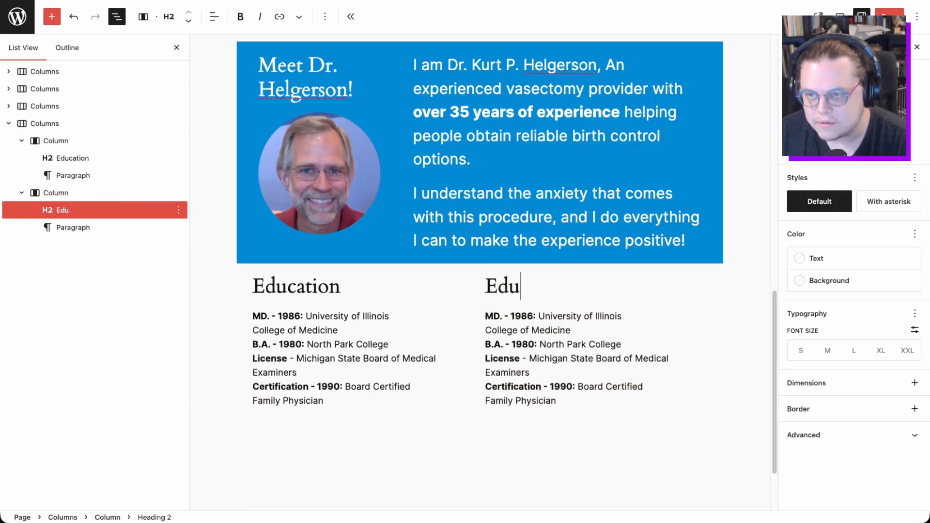
{"action": "type", "text": "mploy"}
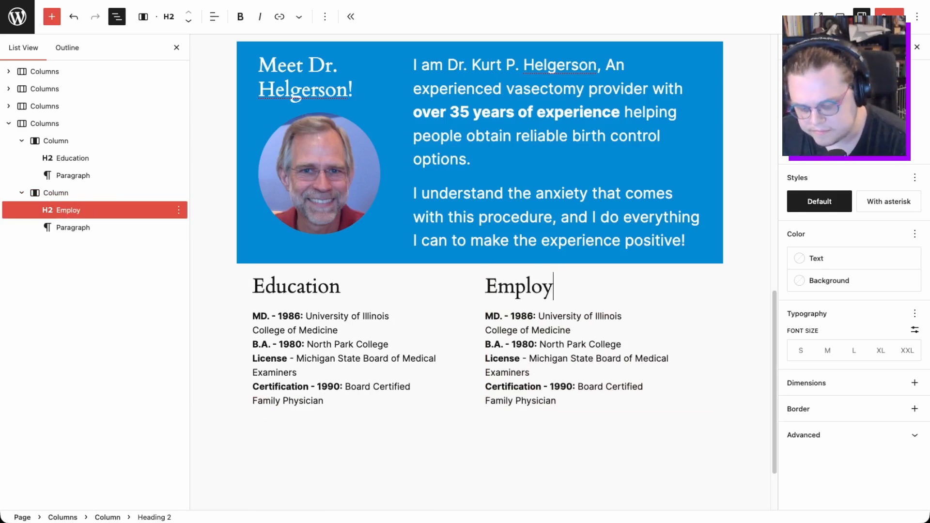
{"action": "type", "text": "ment"}
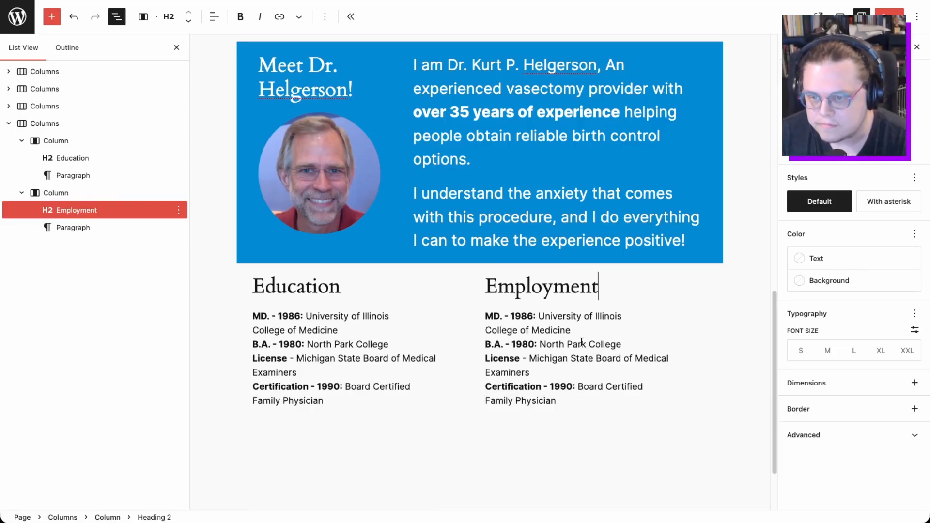
{"action": "left_click_drag", "start_coordinate": [557, 401], "coordinate": [525, 356]}
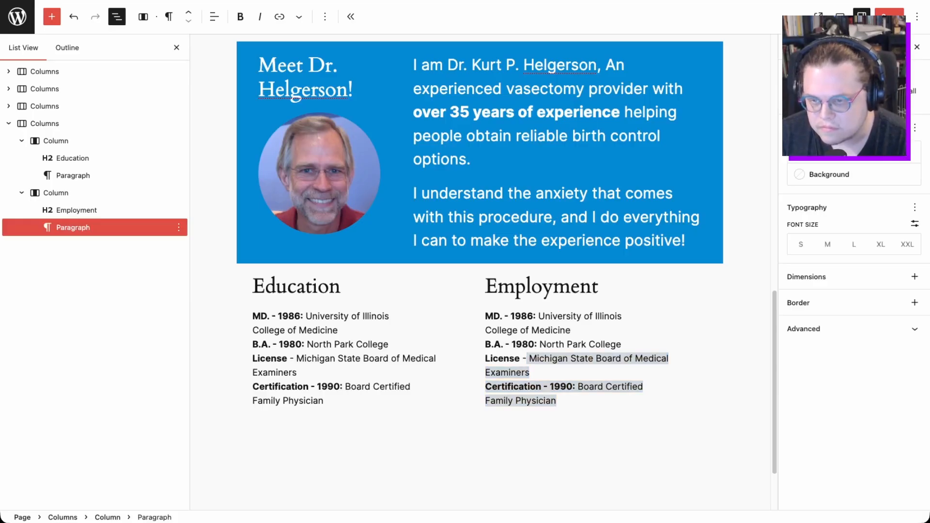
{"action": "key", "text": "alt+Tab"}
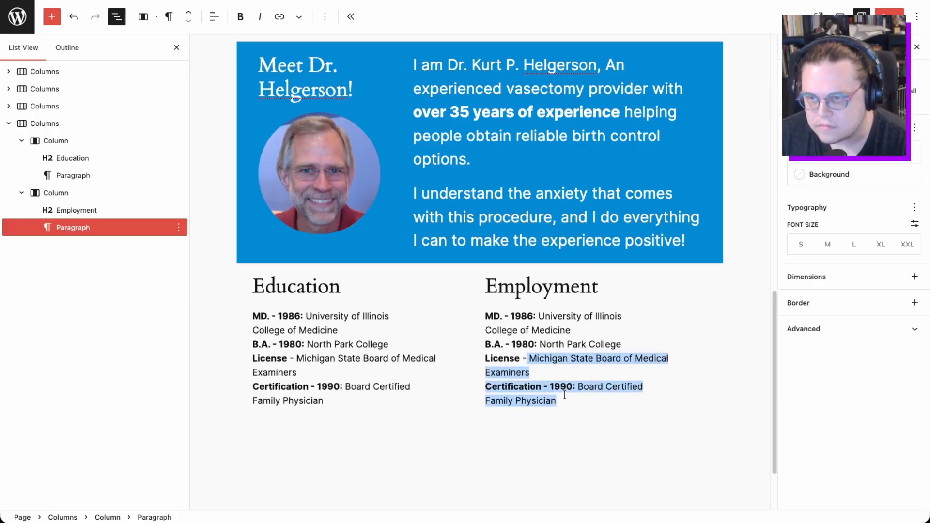
{"action": "left_click_drag", "start_coordinate": [485, 316], "coordinate": [561, 412]}
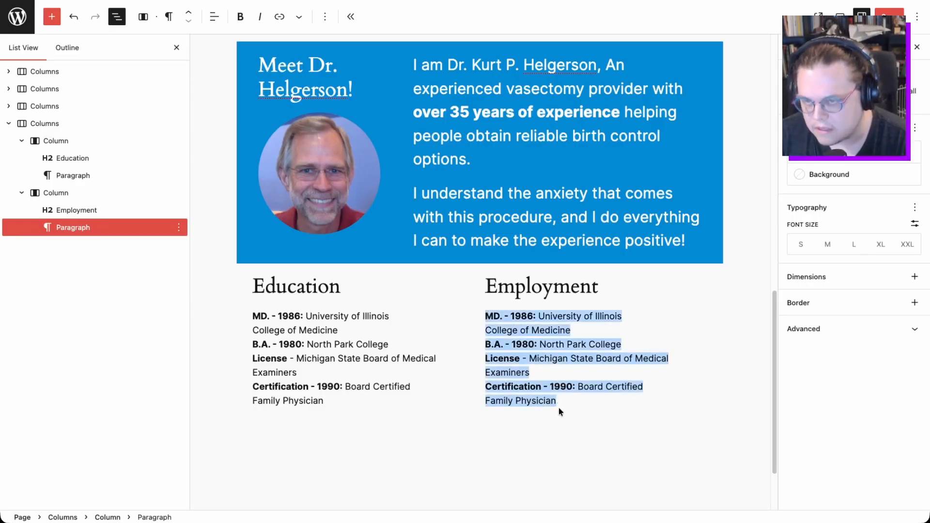
{"action": "type", "text": "President of Kurt P. Helgerson, MD, PC Aug 1995 - Present Portage Physicians. PO Sep 1994 - Dec 2021 roesstonat weoca Cener Te Aug 1989 - Sep"}
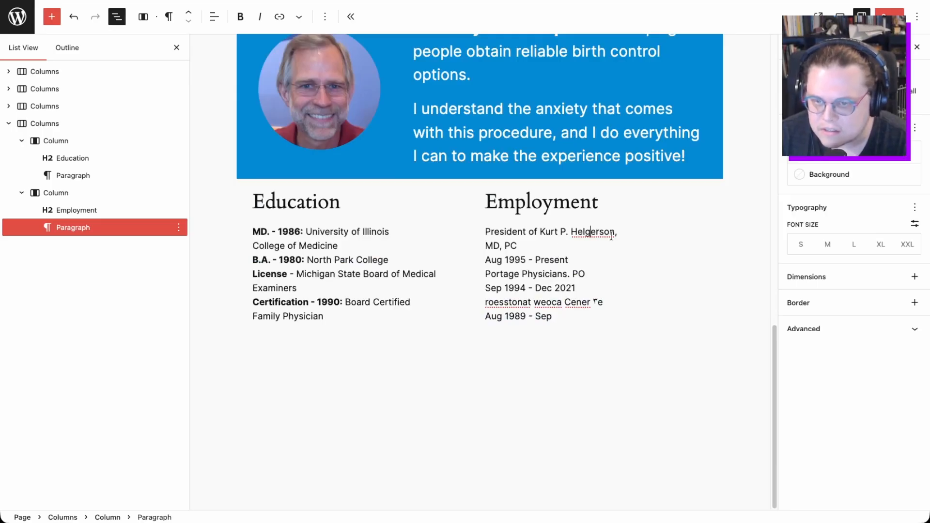
{"action": "left_click_drag", "start_coordinate": [518, 246], "coordinate": [486, 233]}
Step: Bold the President title and join it and 'College of Medicine' onto single lines
{"action": "scroll", "coordinate": [486, 234], "scroll_direction": "up", "scroll_amount": 1}
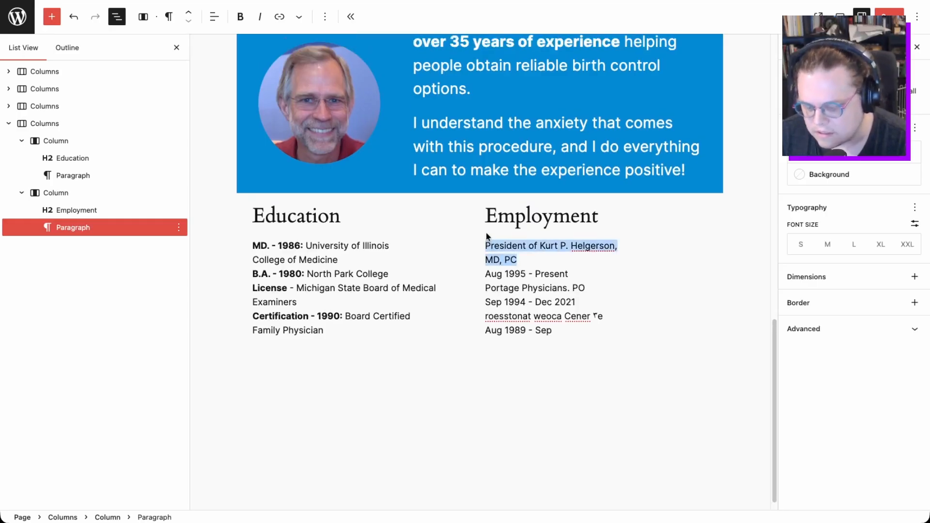
{"action": "key", "text": "ctrl+b"}
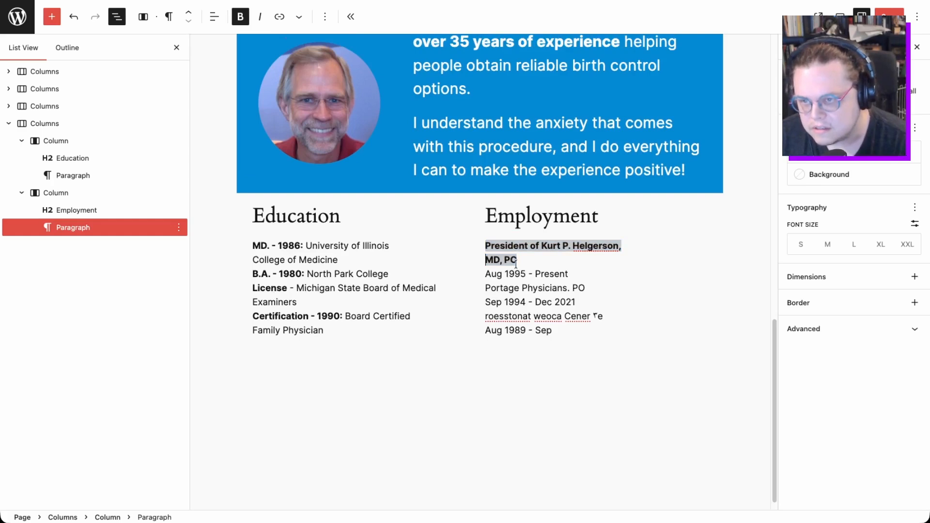
{"action": "key", "text": "BackSpace"}
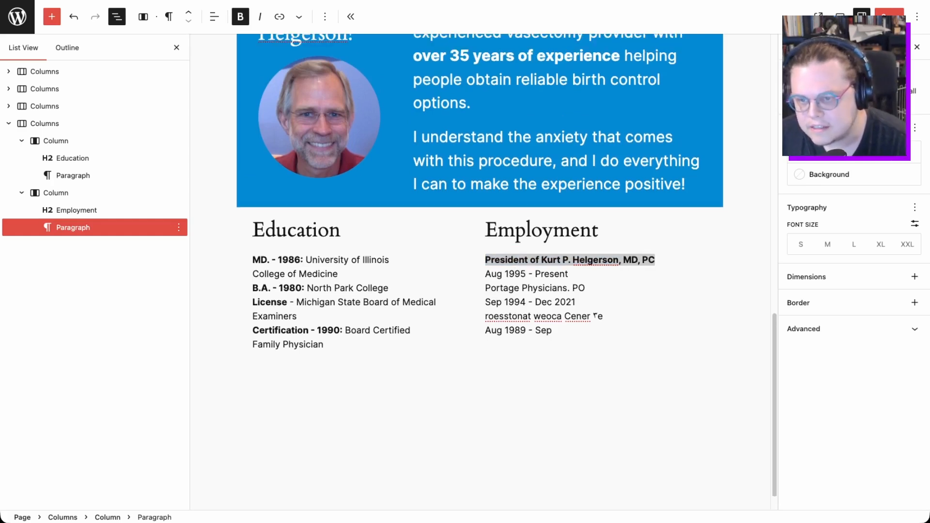
{"action": "left_click", "coordinate": [263, 275]}
{"action": "key", "text": "BackSpace"}
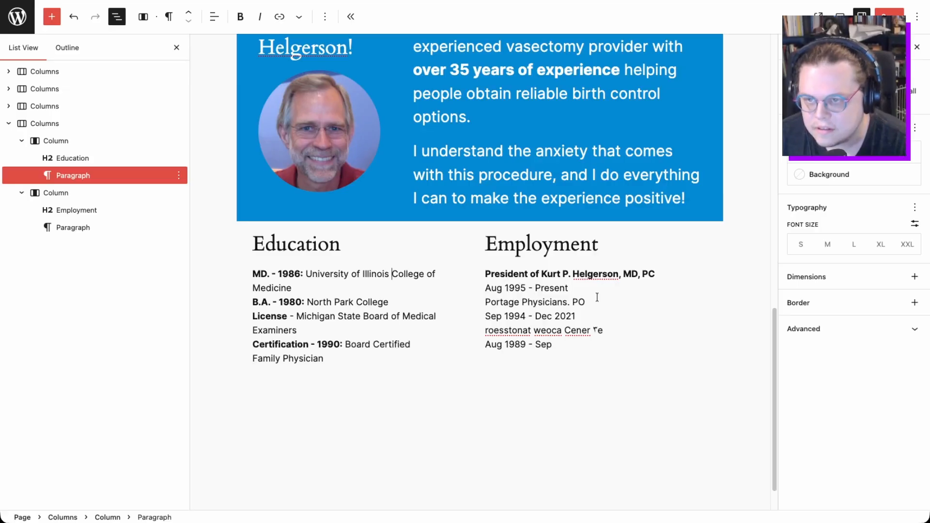
Step: Replace the period after Physicians with a comma to read 'Portage Physicians, PC'
{"action": "left_click", "coordinate": [585, 303]}
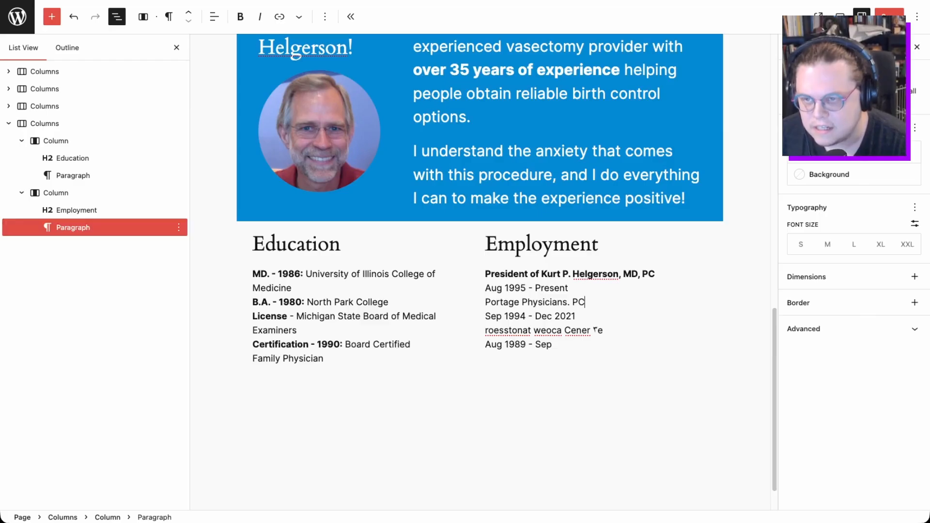
{"action": "left_click", "coordinate": [571, 303]}
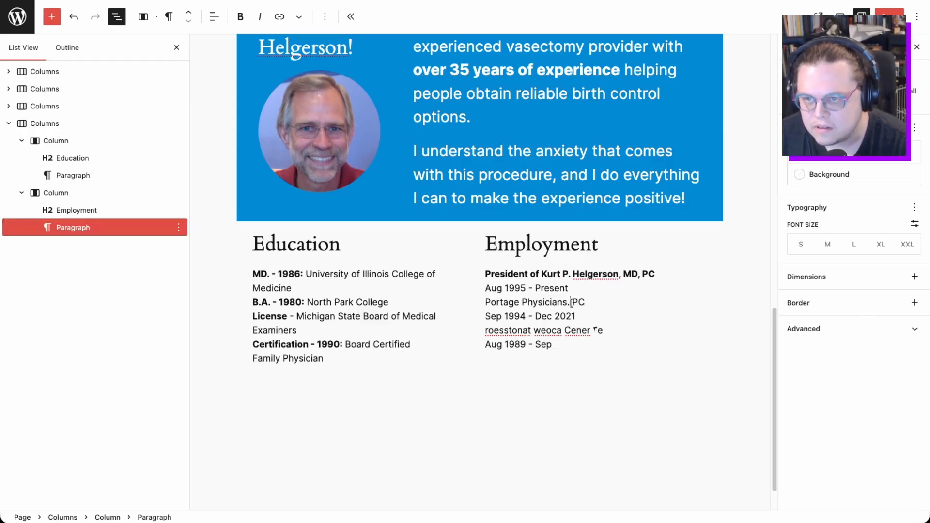
{"action": "key", "text": "BackSpace"}
{"action": "type", "text": ","}
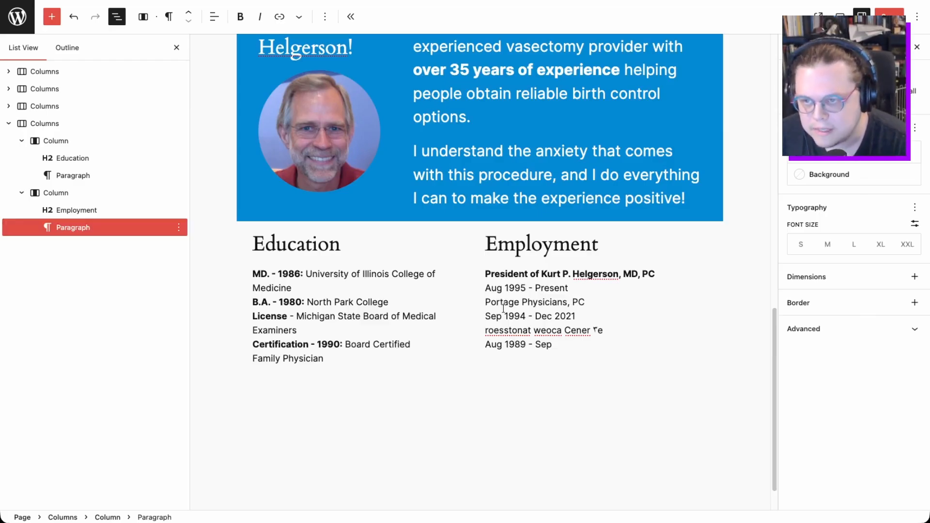
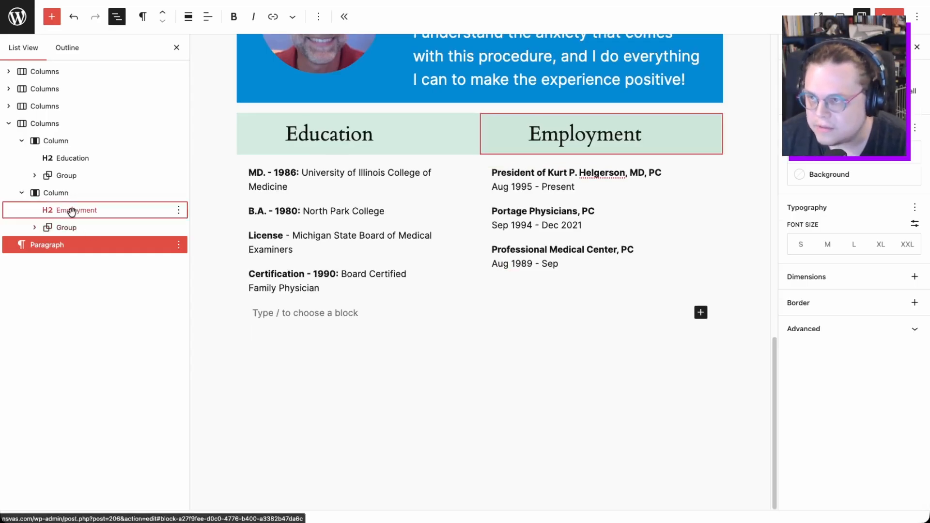
Step: Select the Employment column heading and try dragging it below the columns
{"action": "left_click", "coordinate": [72, 211]}
{"action": "mouse_move", "coordinate": [71, 212]}
{"action": "left_mouse_down"}
{"action": "mouse_move", "coordinate": [58, 250]}
{"action": "mouse_move", "coordinate": [81, 196]}
{"action": "mouse_move", "coordinate": [81, 210]}
{"action": "left_mouse_up"}
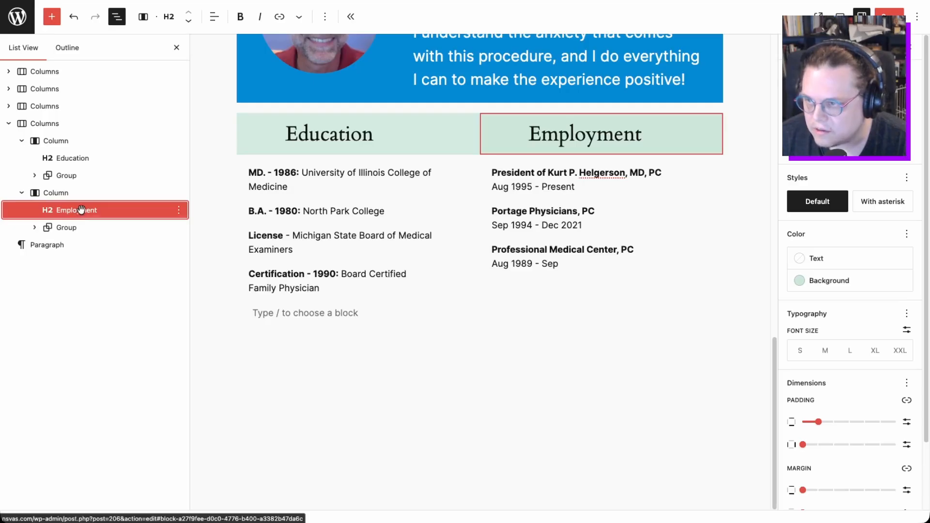
Step: Duplicate the Employment heading, move the copy below the columns, and rename it 'Experience'
{"action": "right_click", "coordinate": [81, 209]}
{"action": "left_click", "coordinate": [102, 264]}
{"action": "left_click_drag", "start_coordinate": [73, 229], "coordinate": [69, 256]}
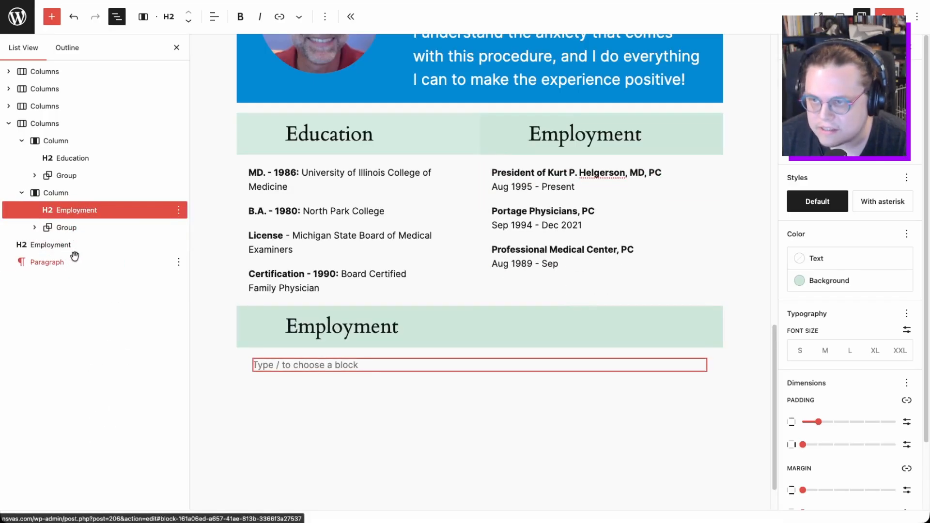
{"action": "left_click", "coordinate": [424, 329]}
{"action": "double_click", "coordinate": [423, 329]}
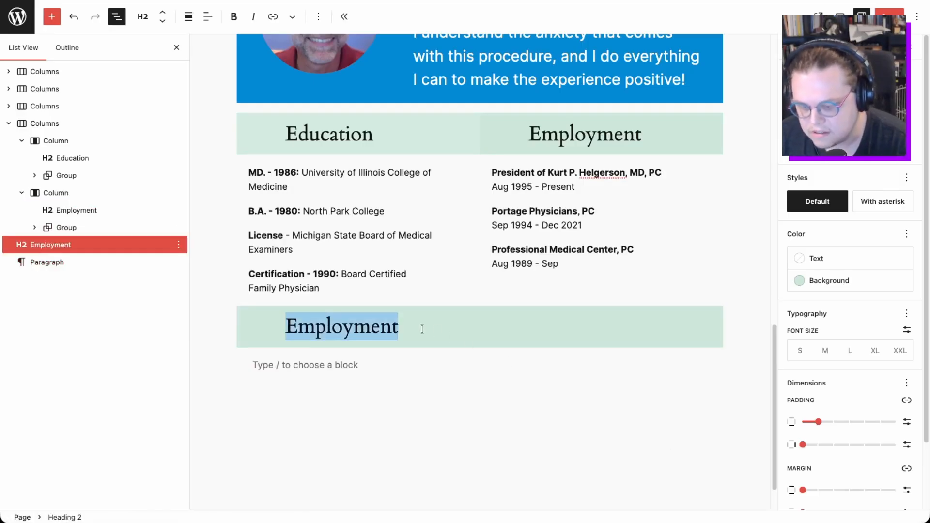
{"action": "type", "text": "Experience"}
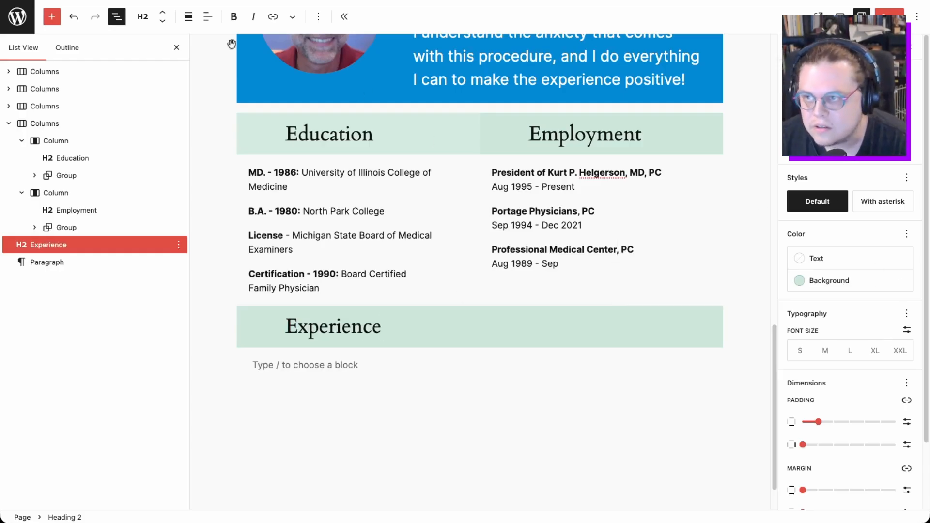
Step: Center-align the Experience, Education and Employment headings
{"action": "left_click", "coordinate": [204, 19]}
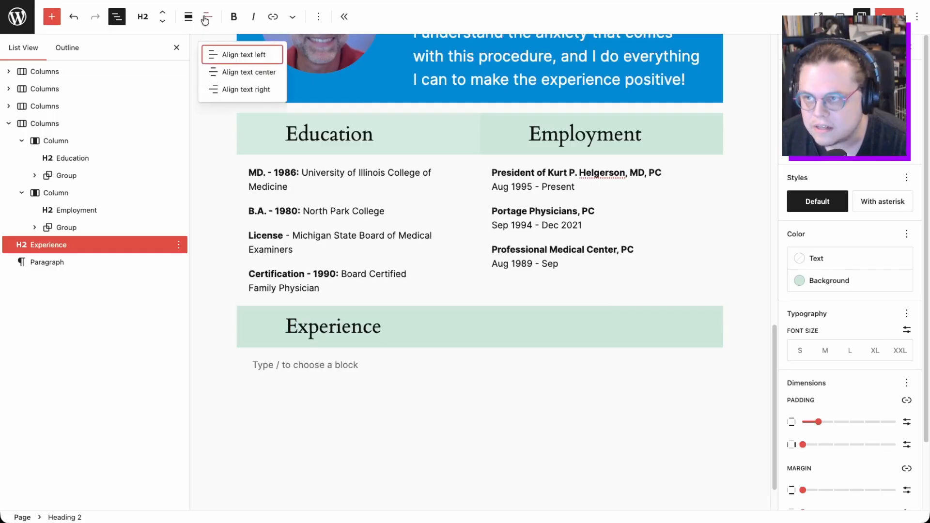
{"action": "left_click", "coordinate": [229, 75]}
{"action": "left_click", "coordinate": [336, 139]}
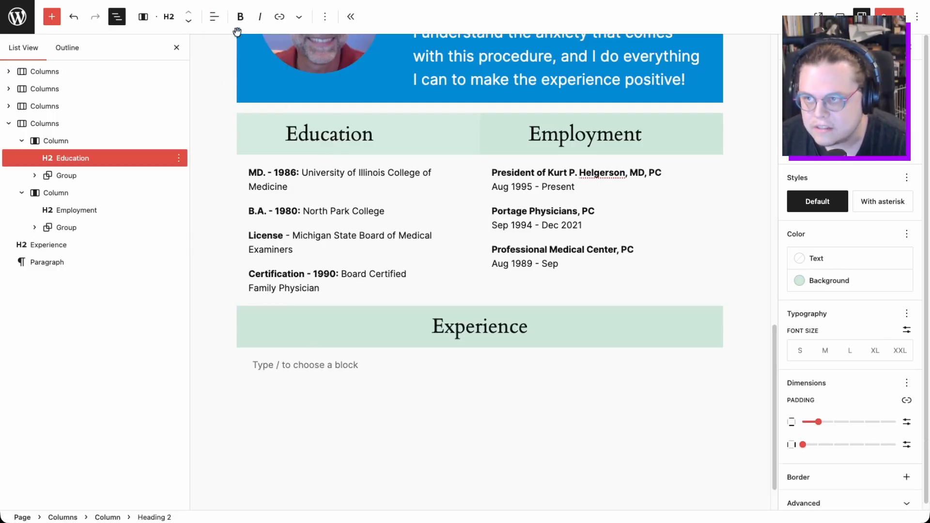
{"action": "left_click", "coordinate": [218, 24]}
{"action": "left_click", "coordinate": [232, 76]}
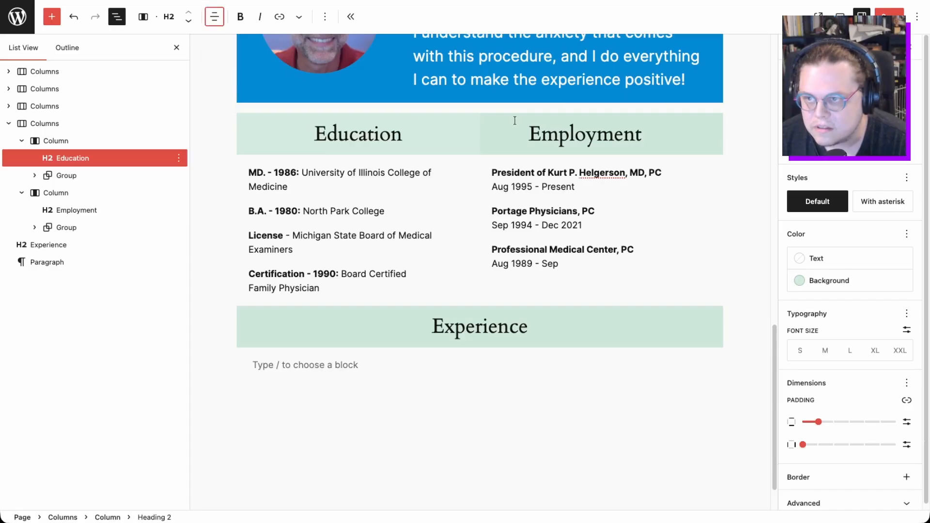
{"action": "left_click", "coordinate": [607, 134]}
{"action": "left_click", "coordinate": [212, 17]}
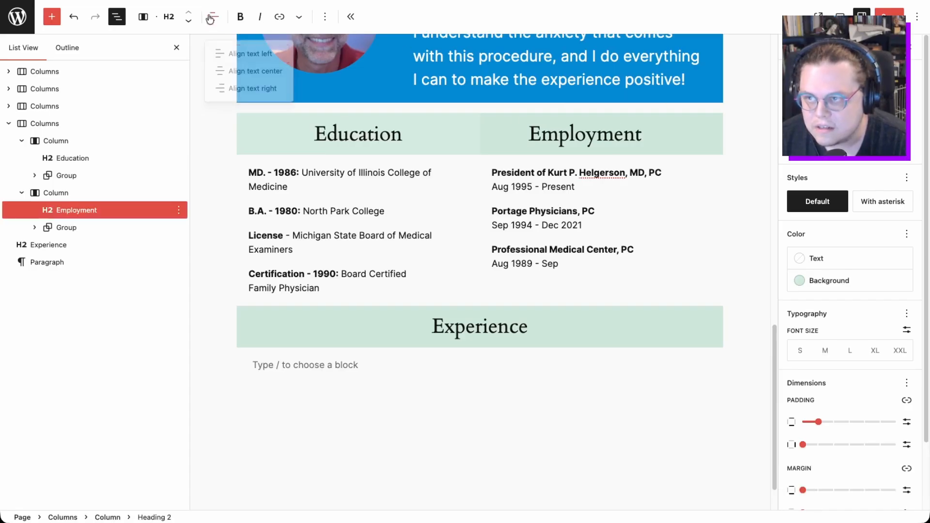
{"action": "left_click", "coordinate": [235, 71]}
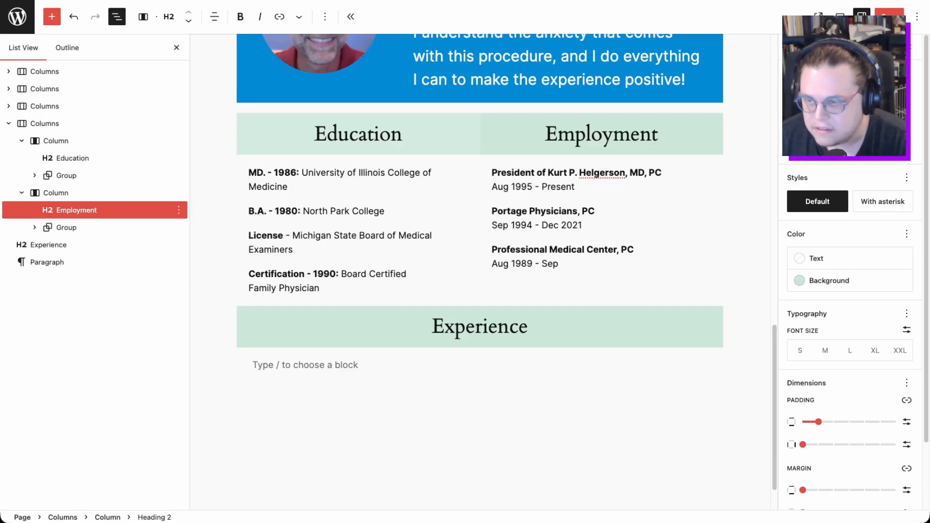
{"action": "left_click", "coordinate": [321, 364]}
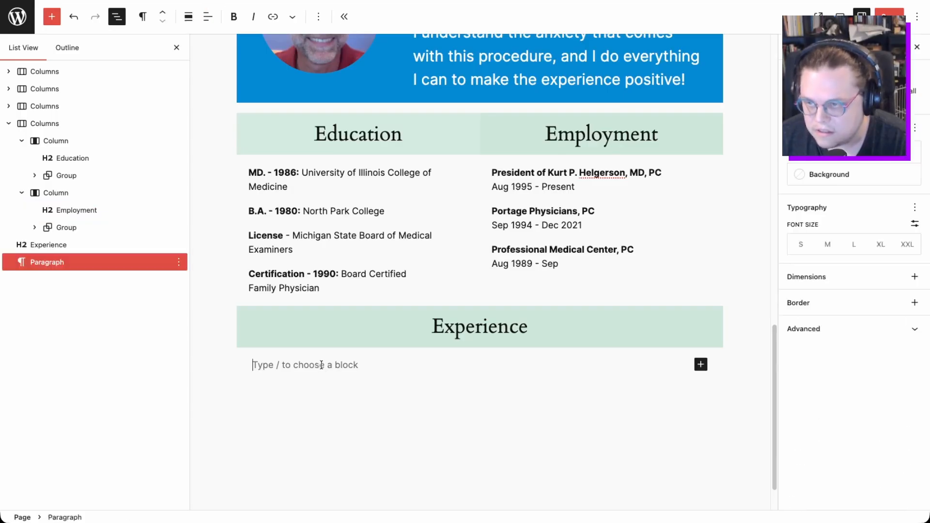
Step: Paste the dated job-history lines, Other line and two-item bulleted list under Experience
{"action": "type", "text": "Faculty Appointments | 1991 - 2000 No Scalpel Vasectomy Trained | 1990 Family Practice House Officer | June 1986 - July 1989 Emergency Room Physician | Oct 1988 - July 1989 Immediate Medical Care Center Physician | Feb 1988 - Nov 1988 Other Baxter Travenol Pharmaceutical Company. Laboratory Technician. June 1980-September"}
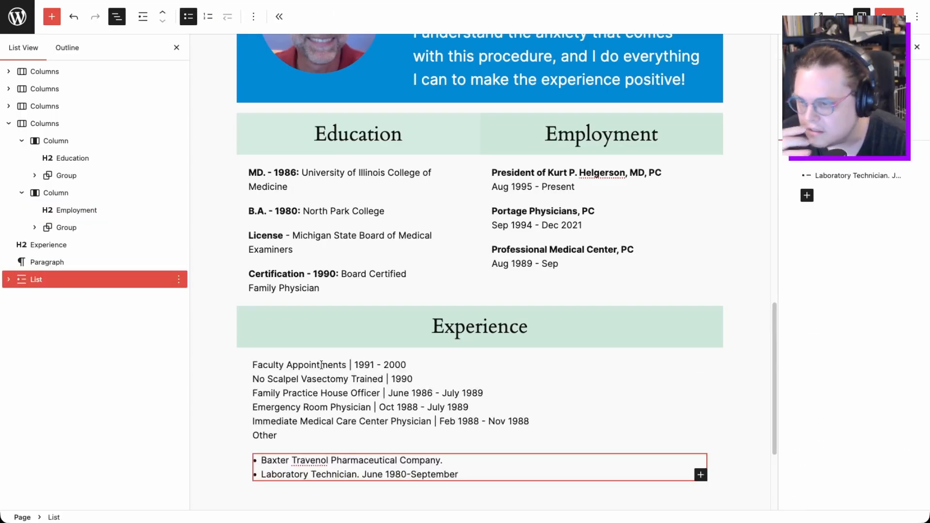
{"action": "left_click", "coordinate": [317, 377]}
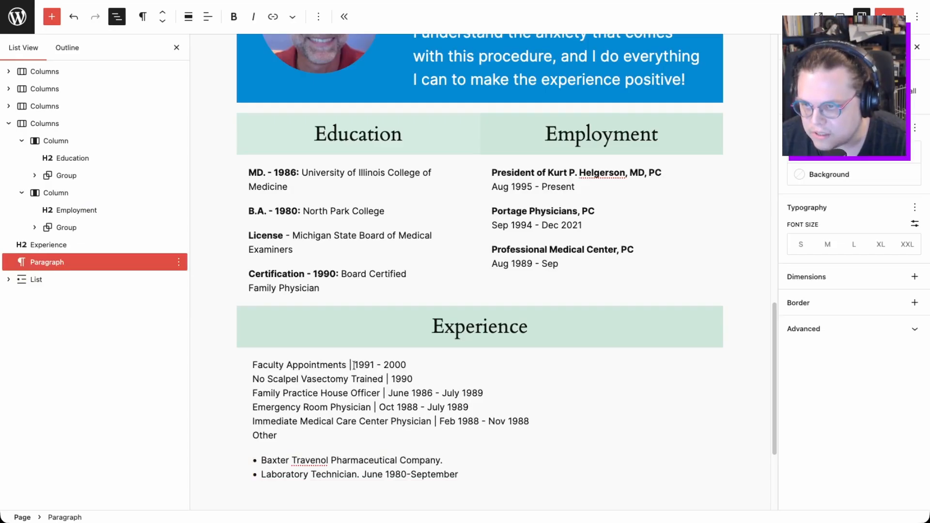
Step: Bold the five job titles, from Faculty Appointments to Immediate Medical Care Center Physician
{"action": "left_click_drag", "start_coordinate": [354, 365], "coordinate": [253, 370]}
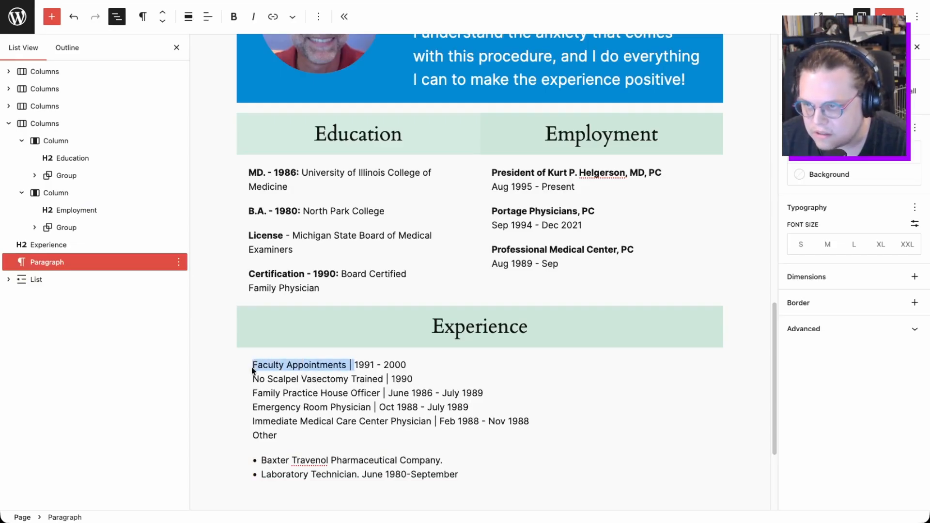
{"action": "key", "text": "ctrl+b"}
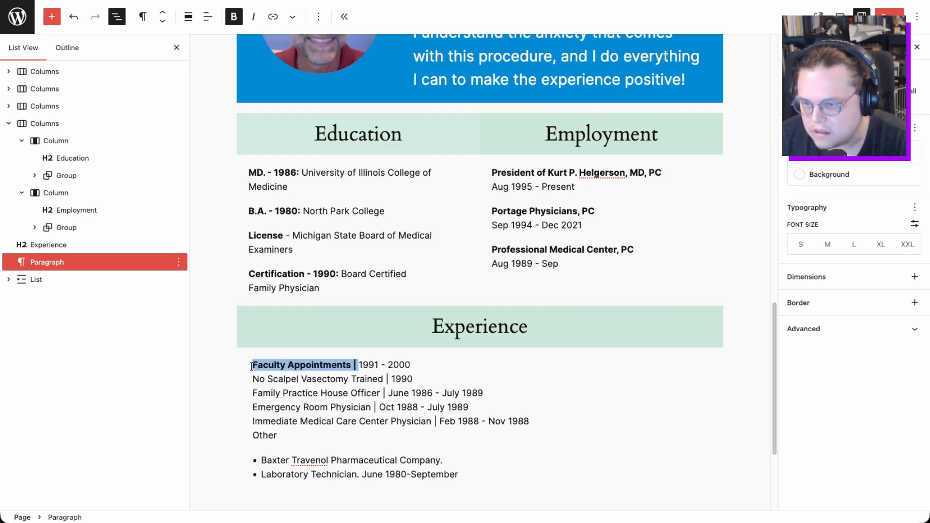
{"action": "left_click_drag", "start_coordinate": [252, 380], "coordinate": [387, 379]}
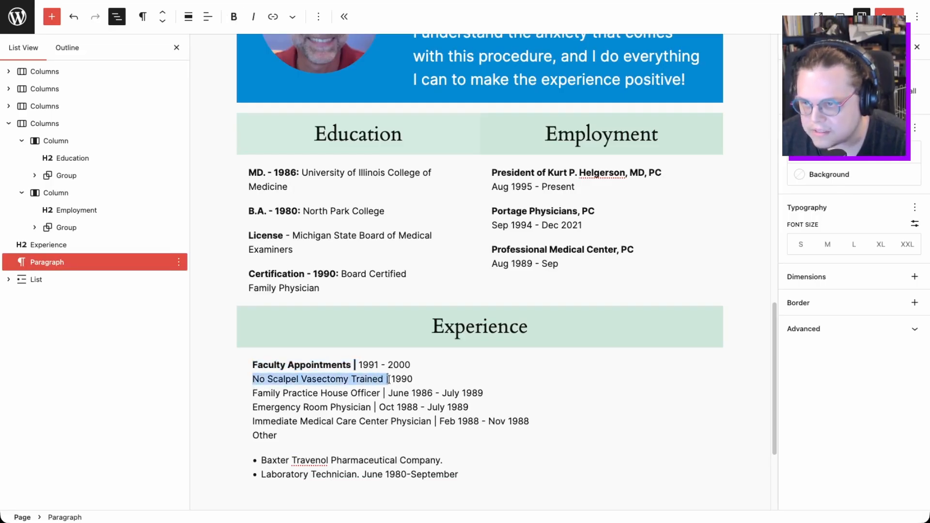
{"action": "key", "text": "ctrl+b"}
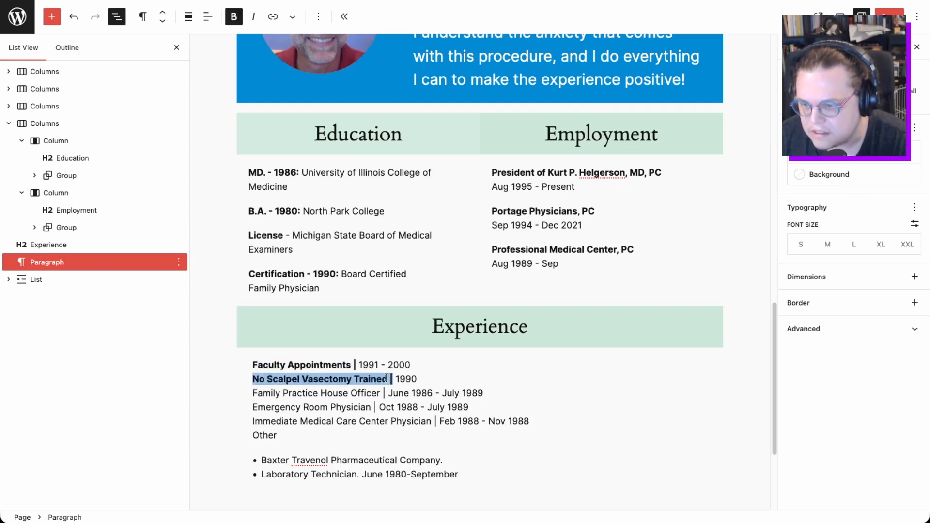
{"action": "left_click_drag", "start_coordinate": [254, 393], "coordinate": [384, 395]}
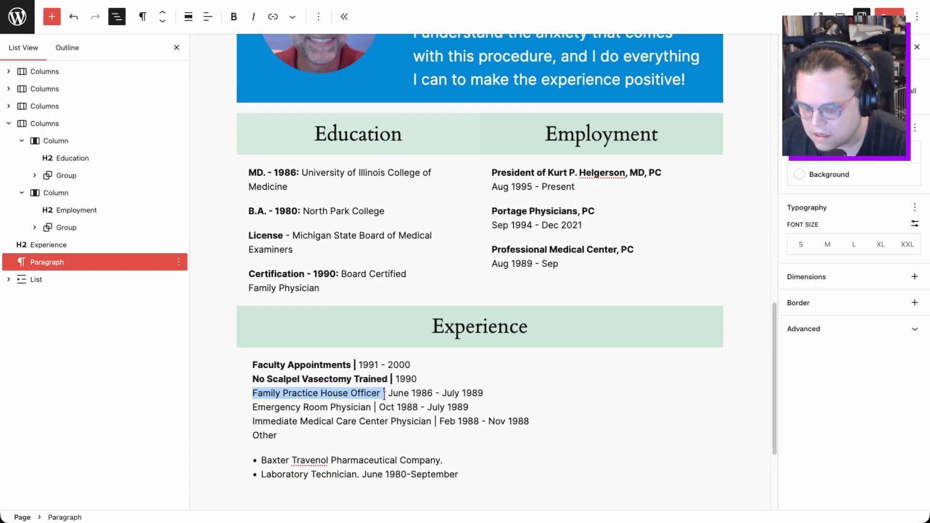
{"action": "key", "text": "ctrl+b"}
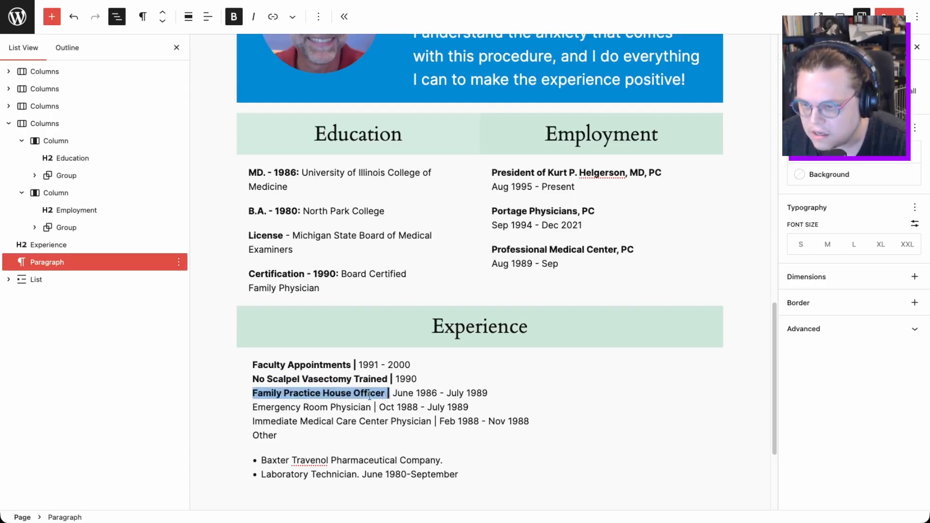
{"action": "left_click_drag", "start_coordinate": [253, 408], "coordinate": [376, 407]}
{"action": "key", "text": "ctrl+b"}
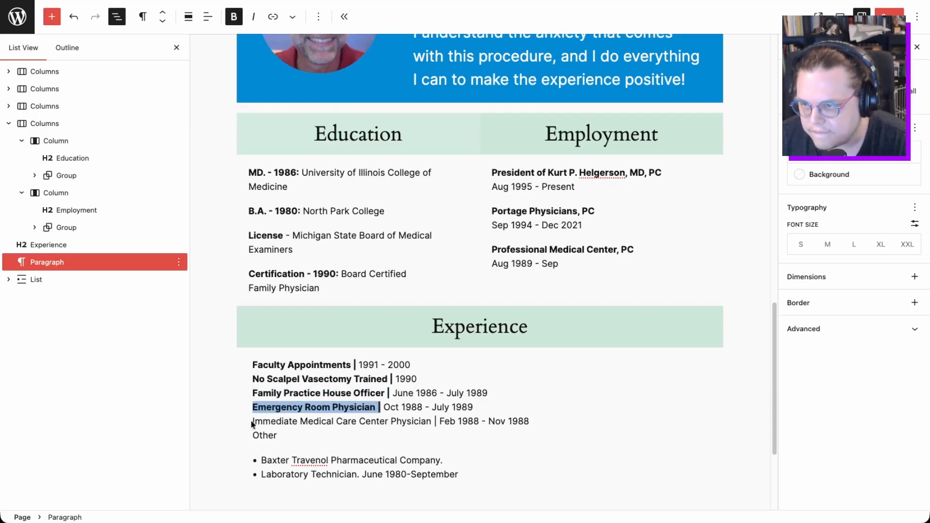
{"action": "left_click_drag", "start_coordinate": [253, 421], "coordinate": [436, 424]}
{"action": "type", "text": "Faculty Appointments | 1991 - 2000 No Scalpel Vasectomy Trained | 1990 Family Practice House Officer | June 1986 - July 1989 Emergency Room Physician | Oct 1988 - July 1989 Immediate Medical Care Center Physician | Feb 1988 - Nov 1988 Other  Laboratory Technician. June 1980-September"}
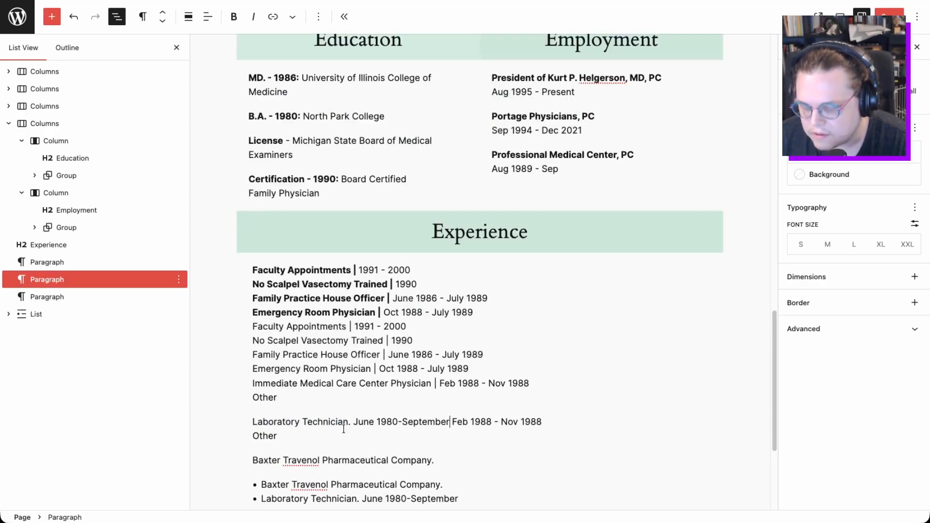
{"action": "key", "text": "ctrl+z"}
{"action": "key", "text": "ctrl+b"}
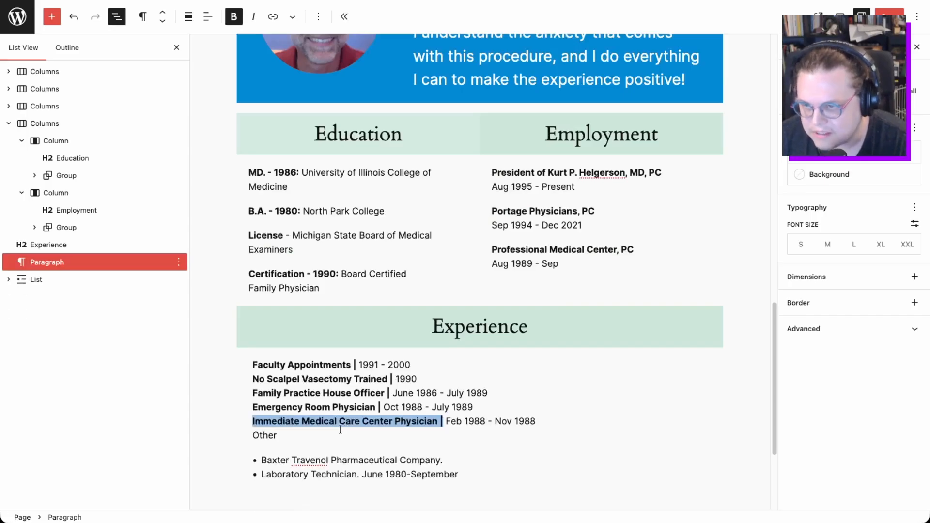
{"action": "left_click", "coordinate": [283, 437]}
{"action": "left_click", "coordinate": [252, 434]}
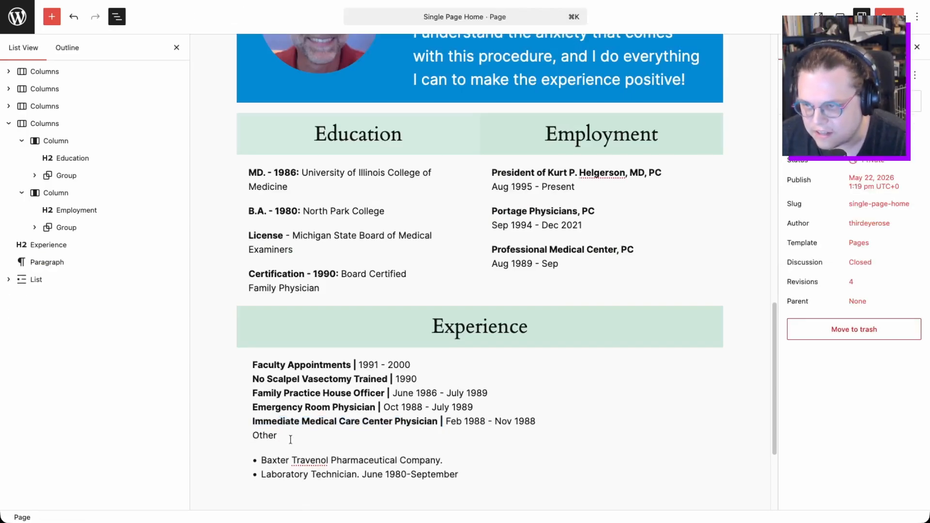
Step: Split 'Other' into its own paragraph and remove the extra blank line
{"action": "left_click", "coordinate": [254, 435]}
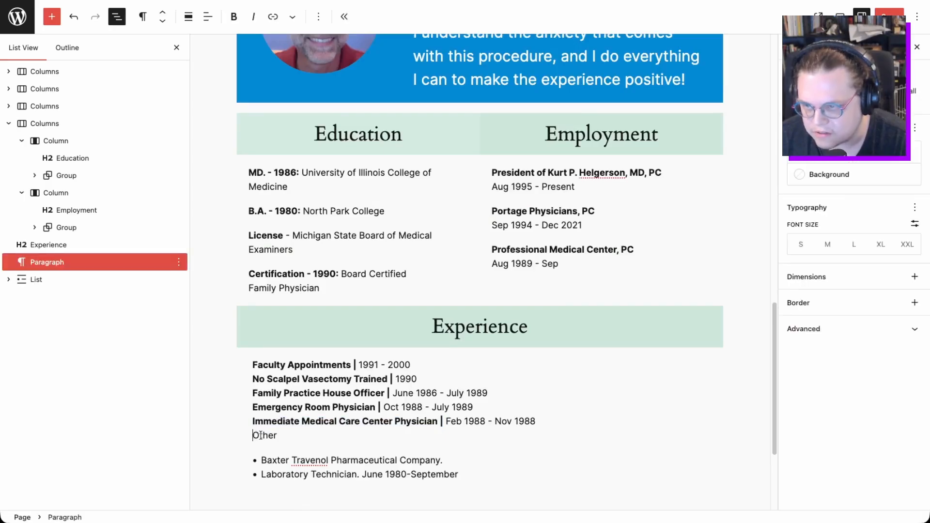
{"action": "key", "text": "Return"}
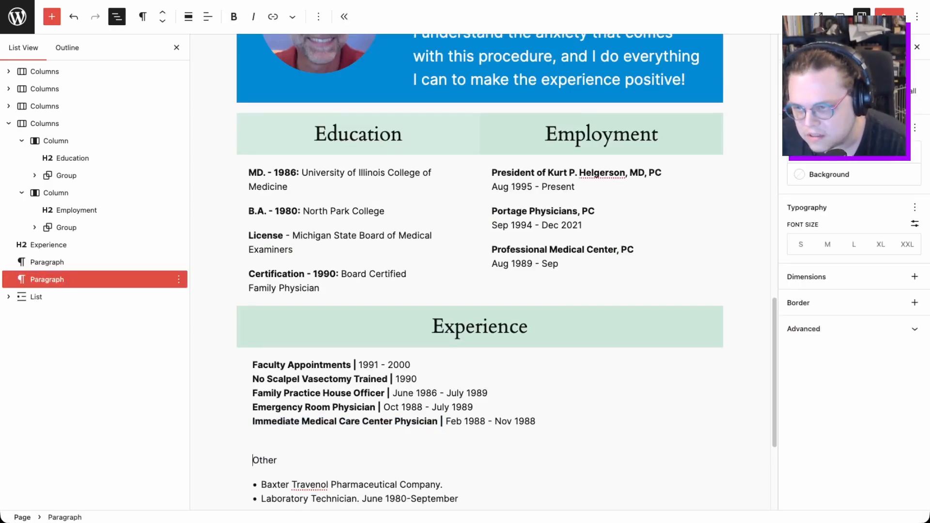
{"action": "key", "text": "Left"}
{"action": "key", "text": "BackSpace"}
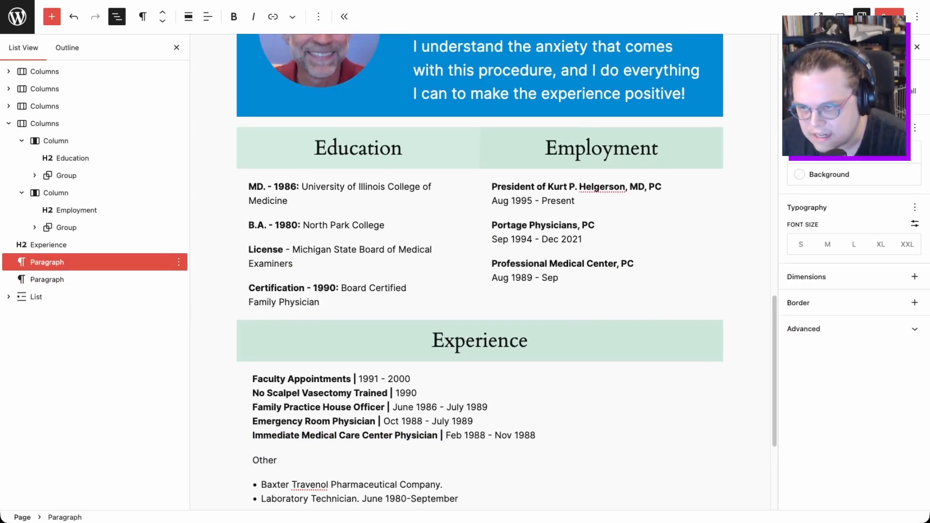
Step: Give the Other paragraph a top margin of 1 in the Dimensions settings
{"action": "scroll", "coordinate": [284, 463], "scroll_direction": "down", "scroll_amount": 1}
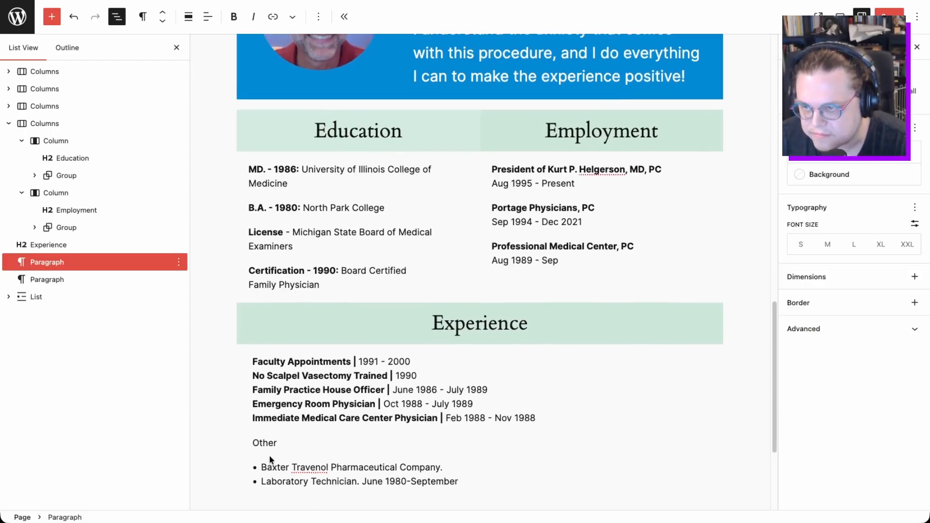
{"action": "left_click", "coordinate": [275, 467]}
{"action": "left_click", "coordinate": [268, 443]}
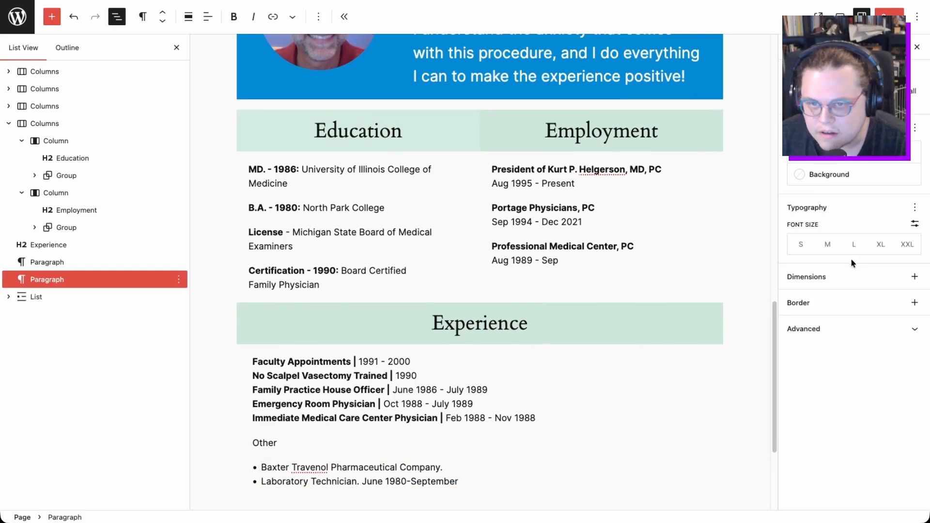
{"action": "left_click", "coordinate": [914, 277]}
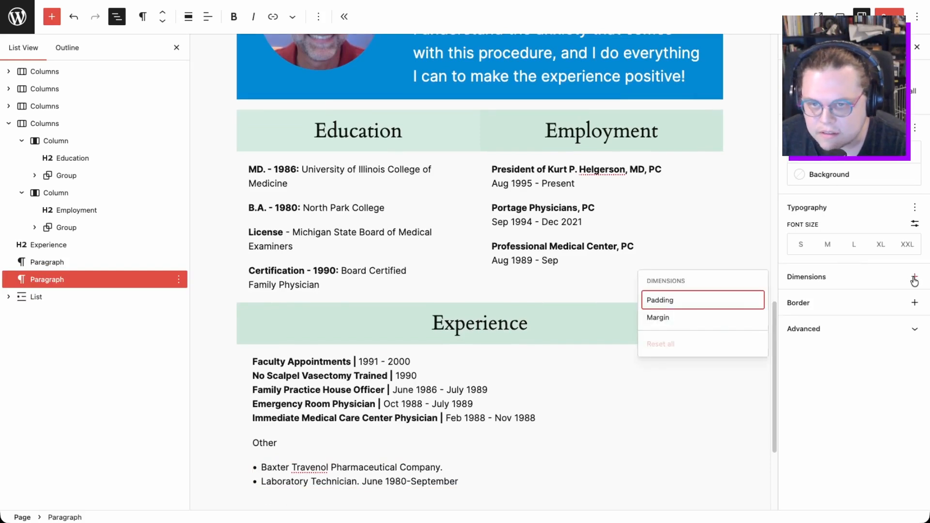
{"action": "left_click", "coordinate": [708, 318]}
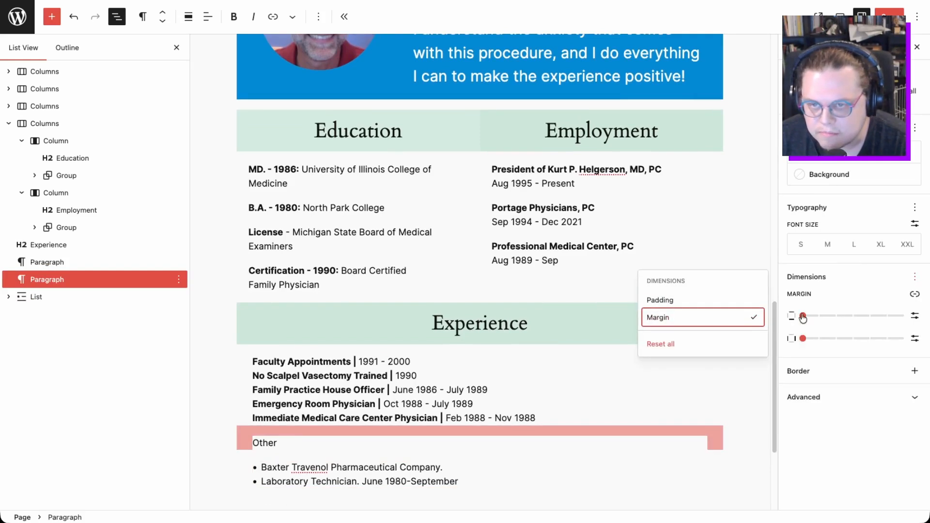
{"action": "left_click", "coordinate": [803, 317]}
{"action": "left_click", "coordinate": [803, 316]}
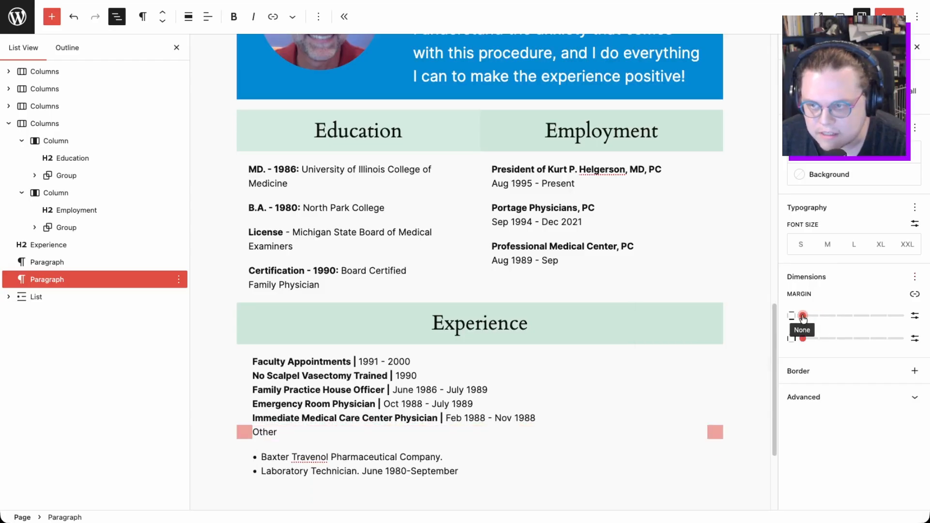
{"action": "left_click_drag", "start_coordinate": [803, 317], "coordinate": [819, 317]}
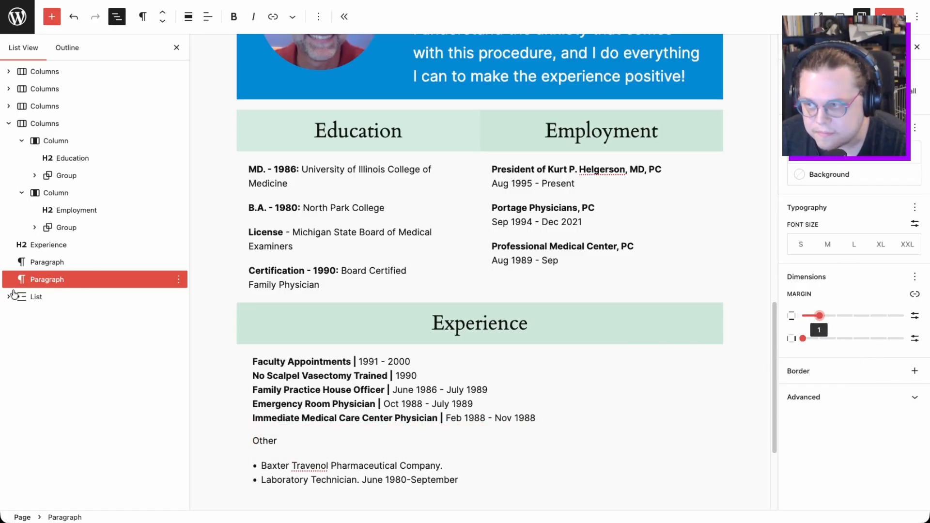
{"action": "left_click", "coordinate": [15, 296]}
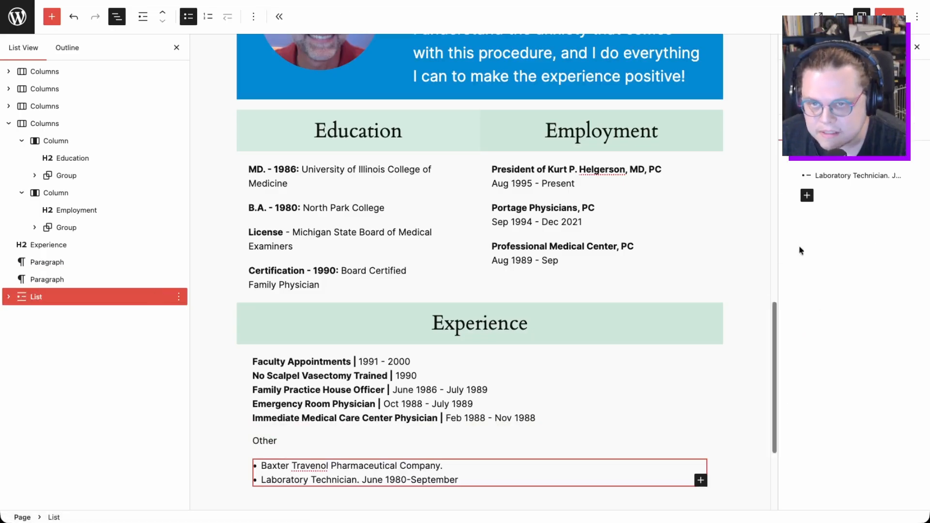
Step: Set the bullet list's top margin and top padding to 1 in its Styles settings
{"action": "left_click", "coordinate": [853, 127]}
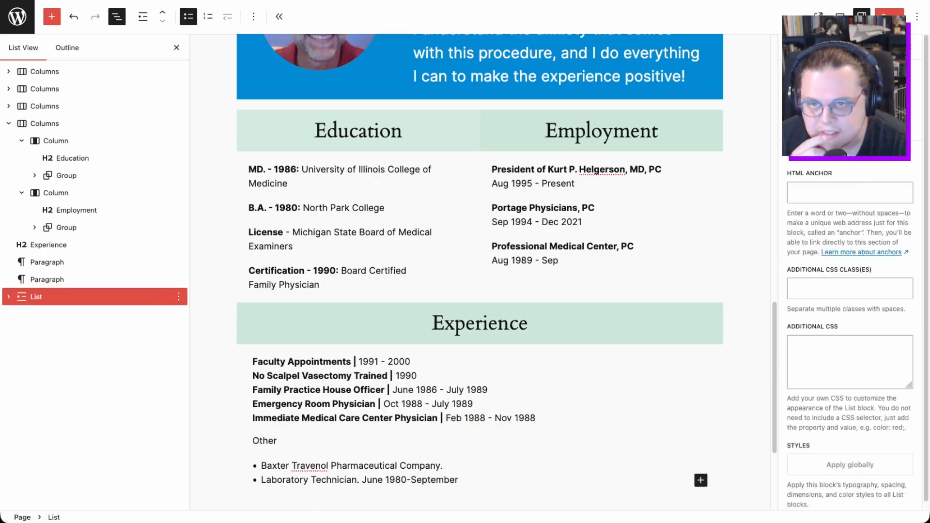
{"action": "left_click", "coordinate": [868, 127]}
{"action": "left_click", "coordinate": [915, 361]}
{"action": "left_click", "coordinate": [725, 400]}
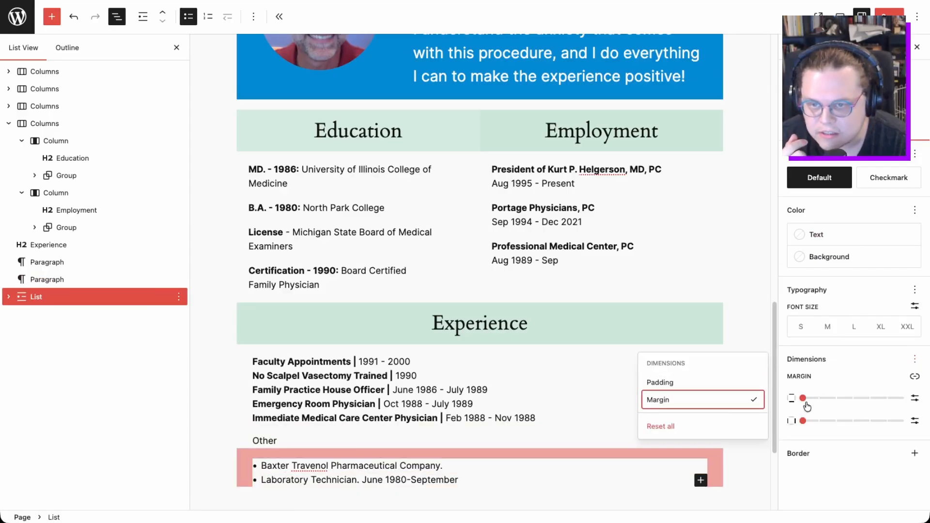
{"action": "mouse_move", "coordinate": [803, 399]}
{"action": "left_mouse_down"}
{"action": "mouse_move", "coordinate": [818, 399]}
{"action": "mouse_move", "coordinate": [795, 398]}
{"action": "mouse_move", "coordinate": [820, 400]}
{"action": "mouse_move", "coordinate": [802, 399]}
{"action": "left_mouse_up"}
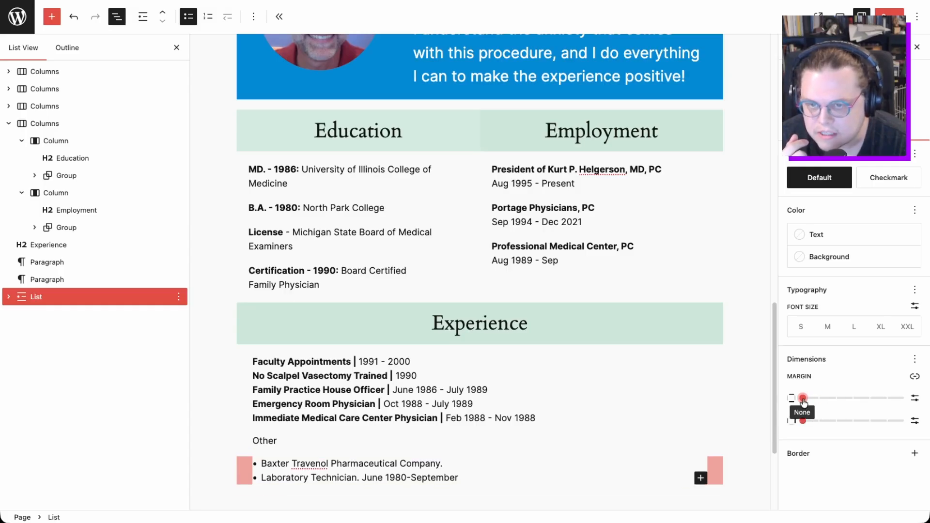
{"action": "left_click", "coordinate": [915, 361]}
{"action": "left_click", "coordinate": [706, 386]}
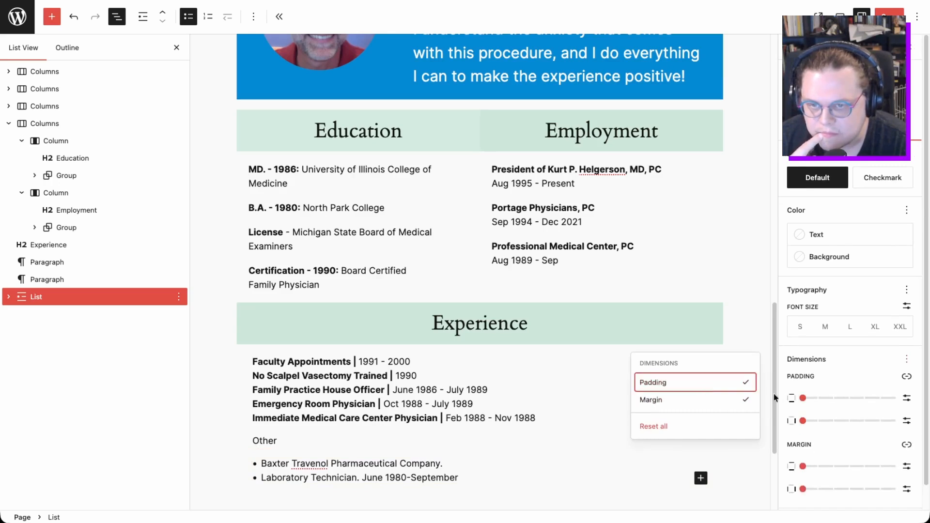
{"action": "mouse_move", "coordinate": [804, 398]}
{"action": "left_mouse_down"}
{"action": "mouse_move", "coordinate": [824, 399]}
{"action": "mouse_move", "coordinate": [804, 399]}
{"action": "left_mouse_up"}
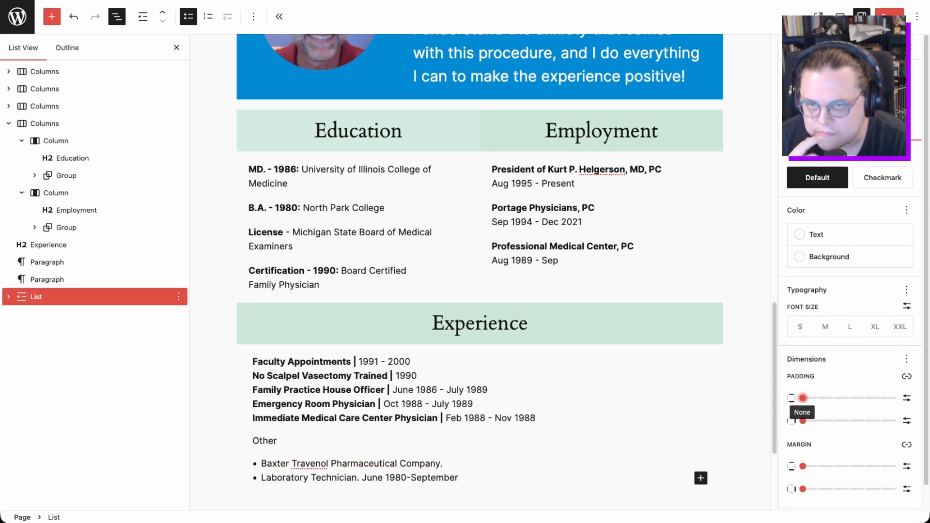
{"action": "scroll", "coordinate": [850, 290], "scroll_direction": "down", "scroll_amount": 10}
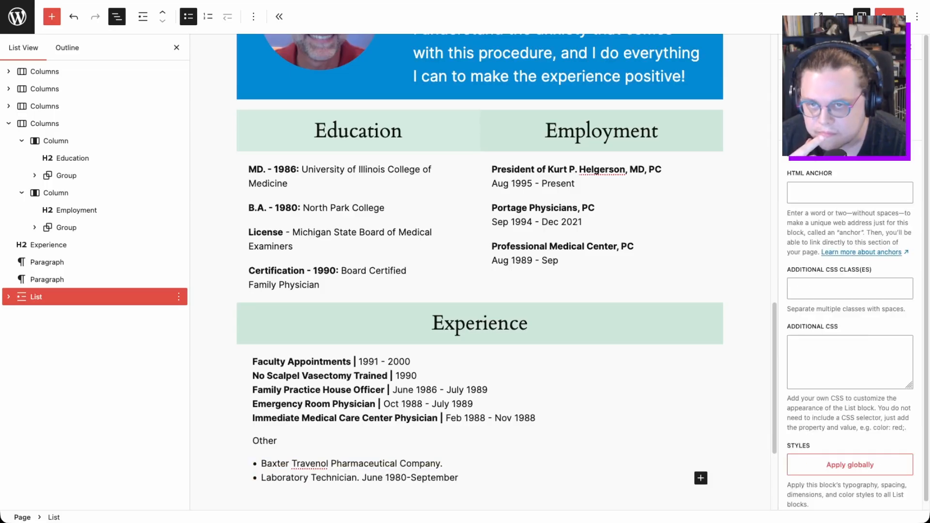
{"action": "scroll", "coordinate": [850, 291], "scroll_direction": "up", "scroll_amount": 10}
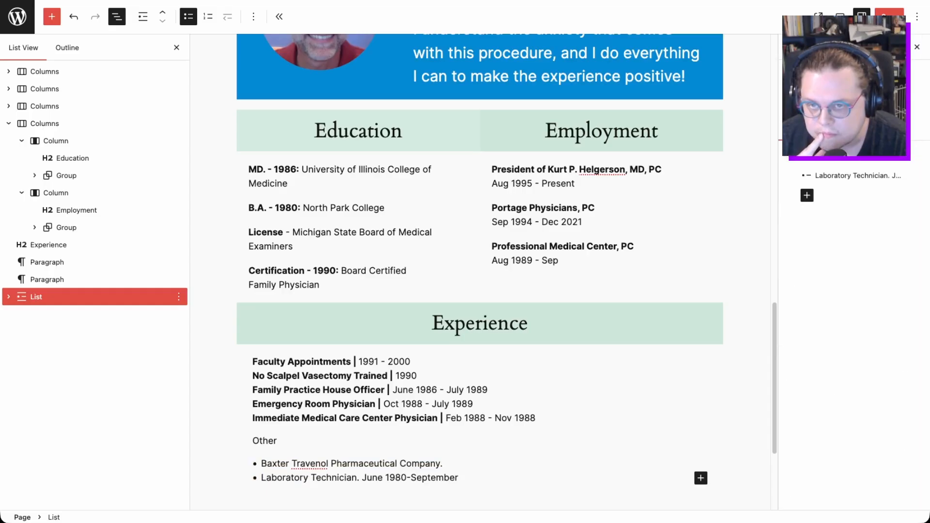
Step: Give the first list item, Baxter Travenol, a top margin of 1
{"action": "left_click", "coordinate": [9, 296]}
{"action": "left_click", "coordinate": [60, 315]}
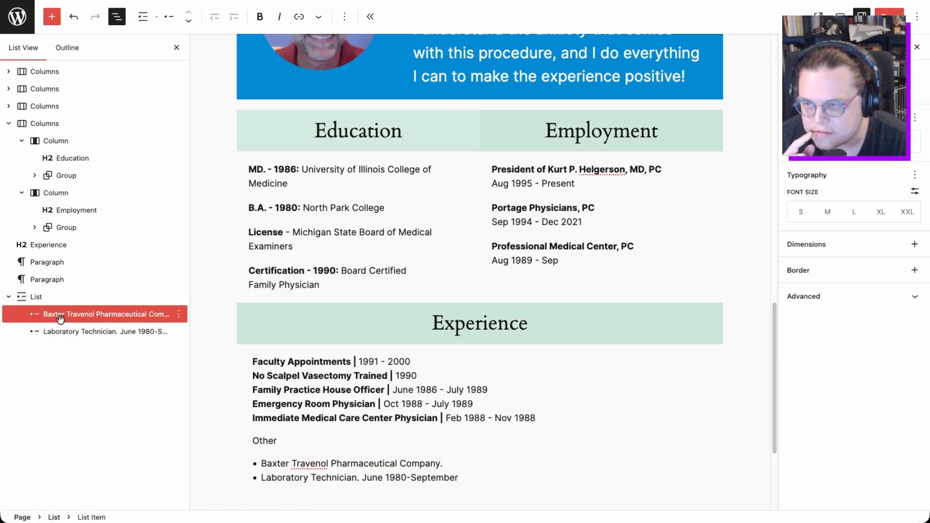
{"action": "left_click", "coordinate": [915, 244]}
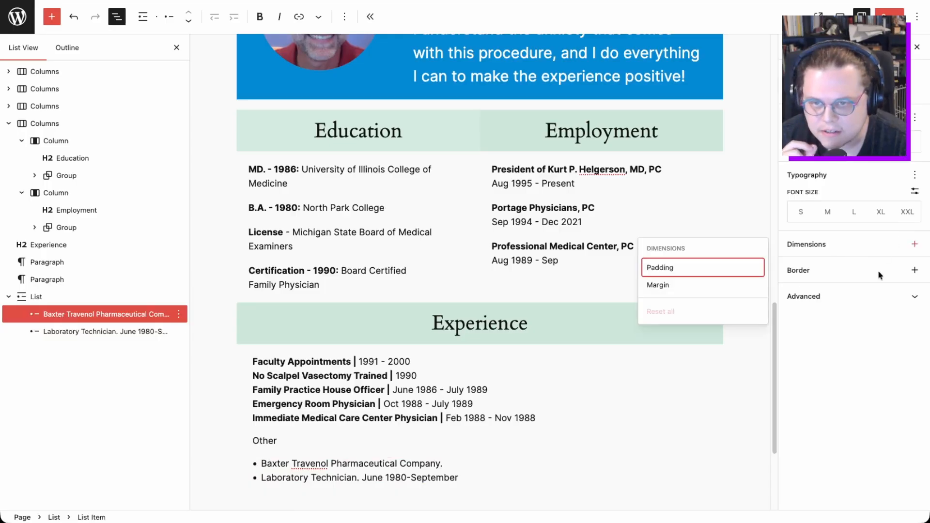
{"action": "left_click", "coordinate": [684, 289]}
{"action": "mouse_move", "coordinate": [803, 283]}
{"action": "left_mouse_down"}
{"action": "mouse_move", "coordinate": [819, 283]}
{"action": "mouse_move", "coordinate": [808, 284]}
{"action": "left_mouse_up"}
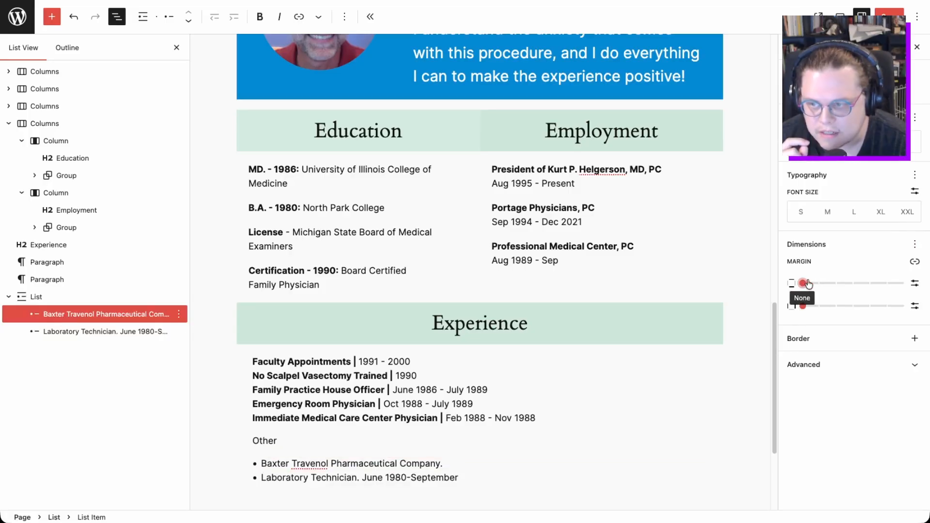
{"action": "left_click", "coordinate": [49, 299]}
{"action": "left_click", "coordinate": [52, 279]}
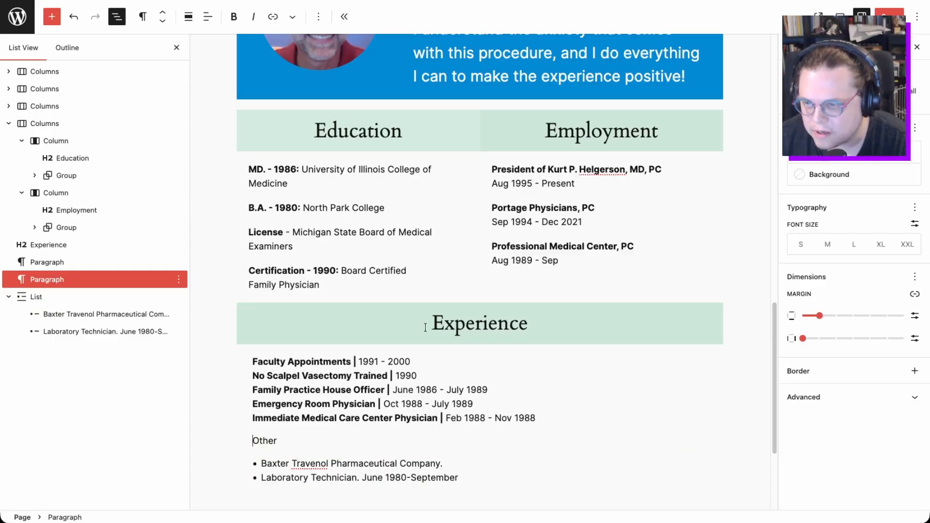
Step: Scroll the editor, then switch to the reference handout's Procedure Details page
{"action": "scroll", "coordinate": [470, 476], "scroll_direction": "down", "scroll_amount": 3}
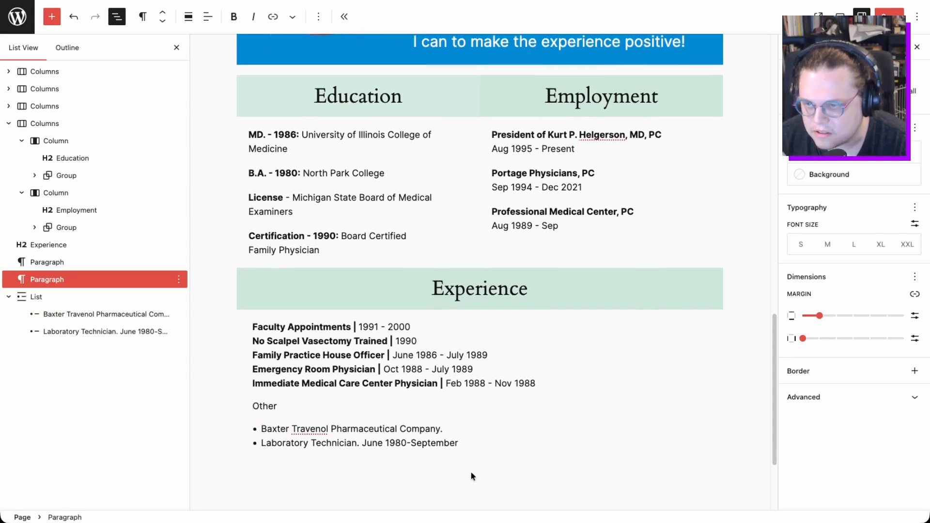
{"action": "scroll", "coordinate": [473, 436], "scroll_direction": "up", "scroll_amount": 2}
{"action": "scroll", "coordinate": [470, 434], "scroll_direction": "up", "scroll_amount": 2}
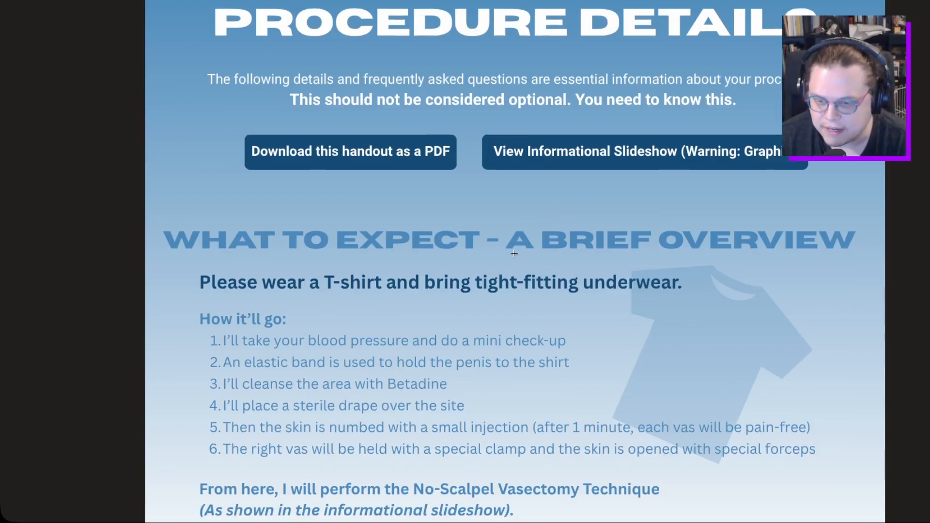
{"action": "scroll", "coordinate": [514, 254], "scroll_direction": "down", "scroll_amount": 4}
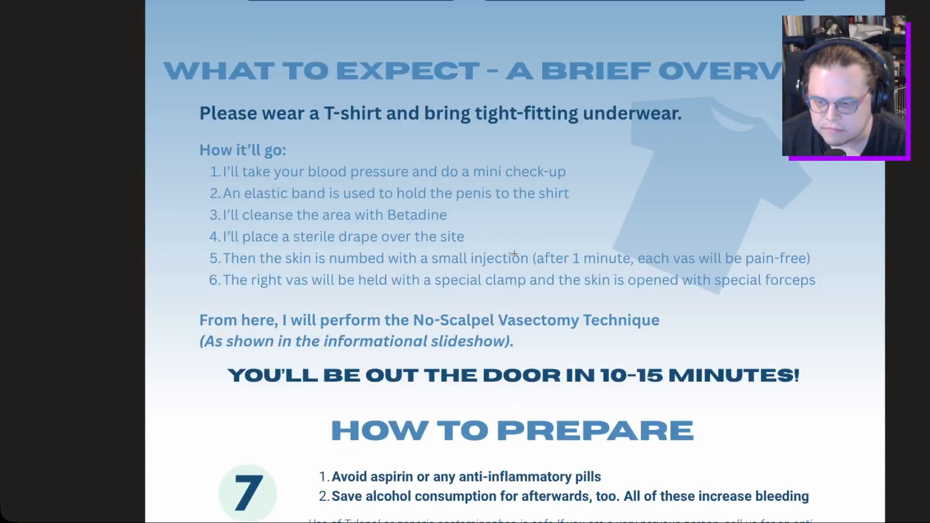
Step: Scroll through the handout's What to Expect and How to Prepare sections and back up
{"action": "scroll", "coordinate": [514, 254], "scroll_direction": "down", "scroll_amount": 2}
{"action": "scroll", "coordinate": [513, 255], "scroll_direction": "up", "scroll_amount": 3}
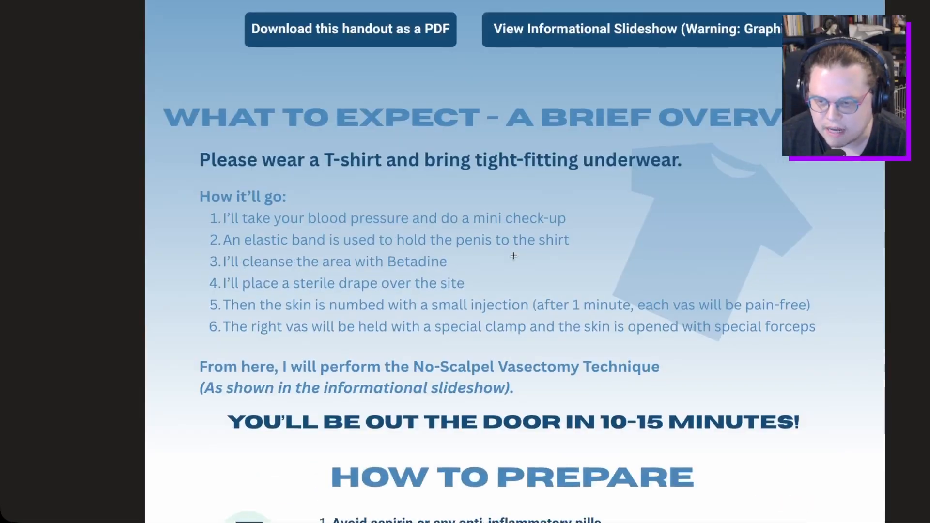
{"action": "scroll", "coordinate": [514, 256], "scroll_direction": "down", "scroll_amount": 6}
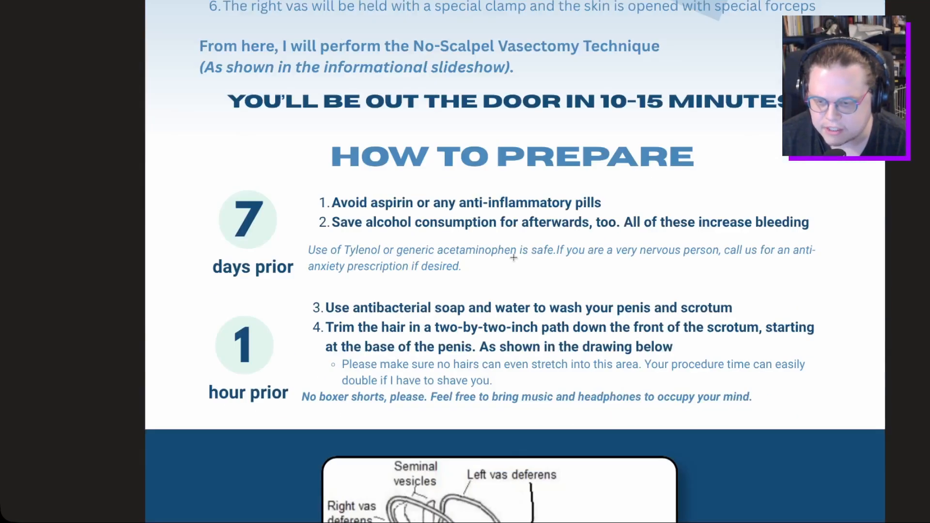
{"action": "scroll", "coordinate": [514, 258], "scroll_direction": "up", "scroll_amount": 9}
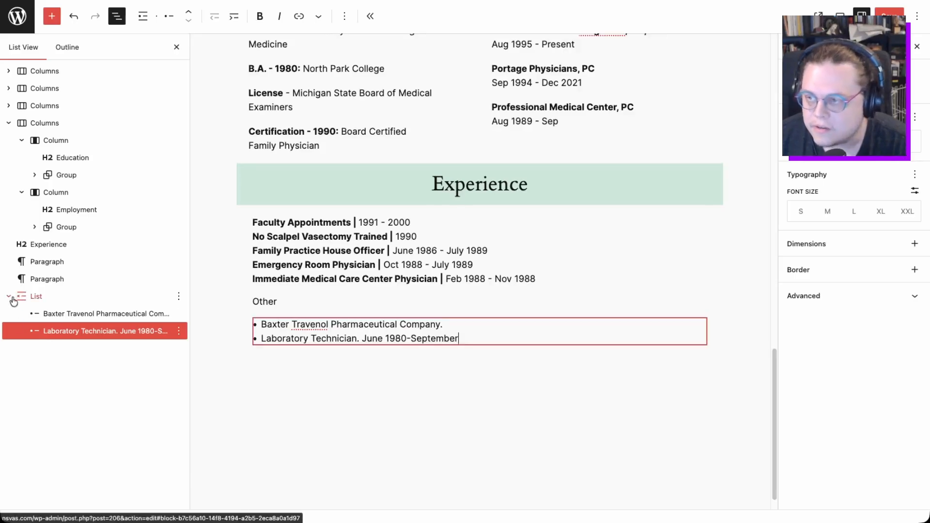
Step: Insert a new empty Group block after the Other bullet list using /group
{"action": "left_click", "coordinate": [8, 296]}
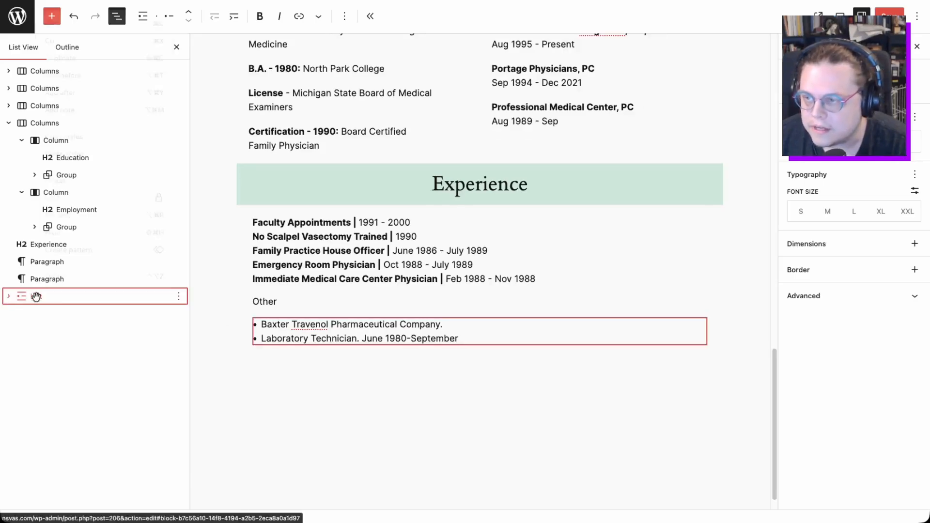
{"action": "right_click", "coordinate": [35, 296]}
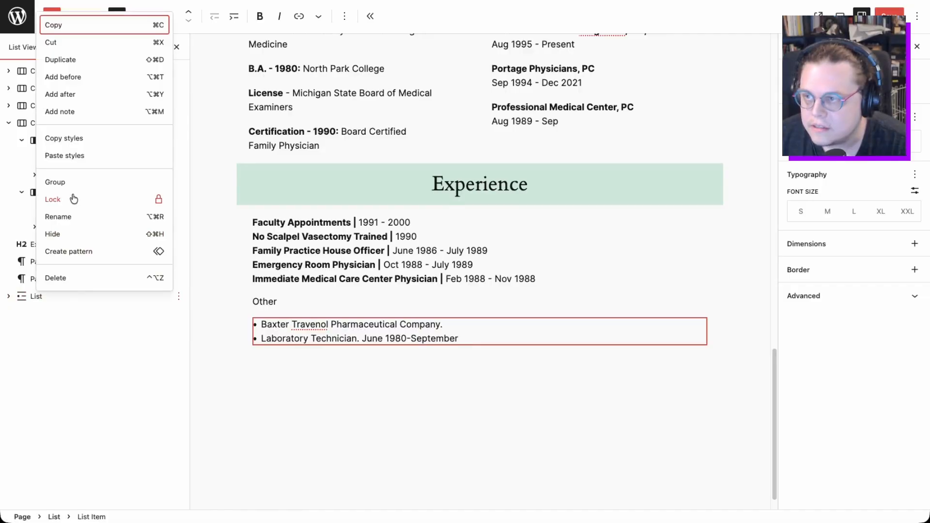
{"action": "left_click", "coordinate": [68, 95]}
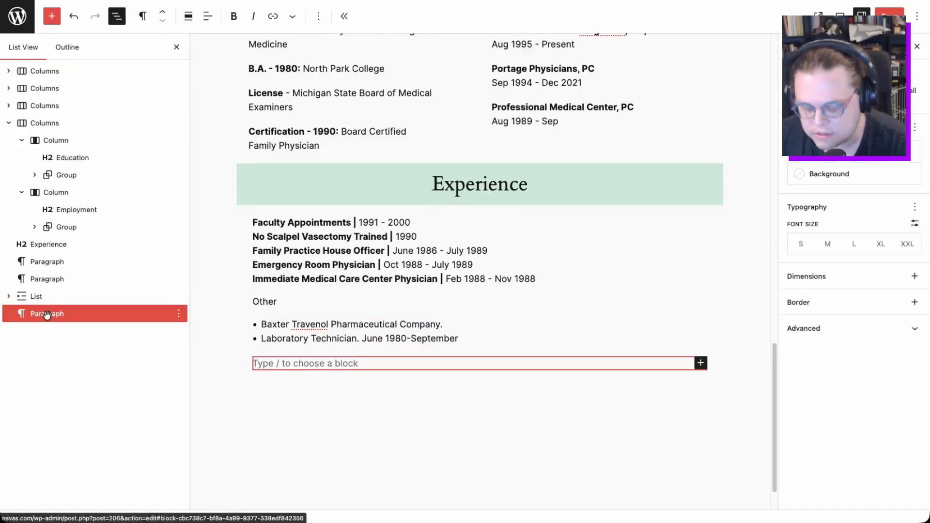
{"action": "type", "text": "/grou"}
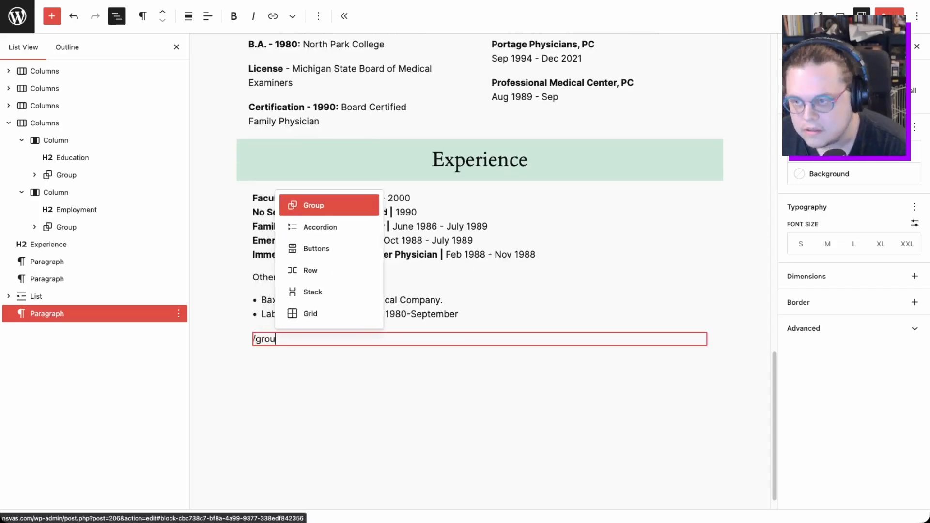
{"action": "type", "text": "p"}
{"action": "key", "text": "Return"}
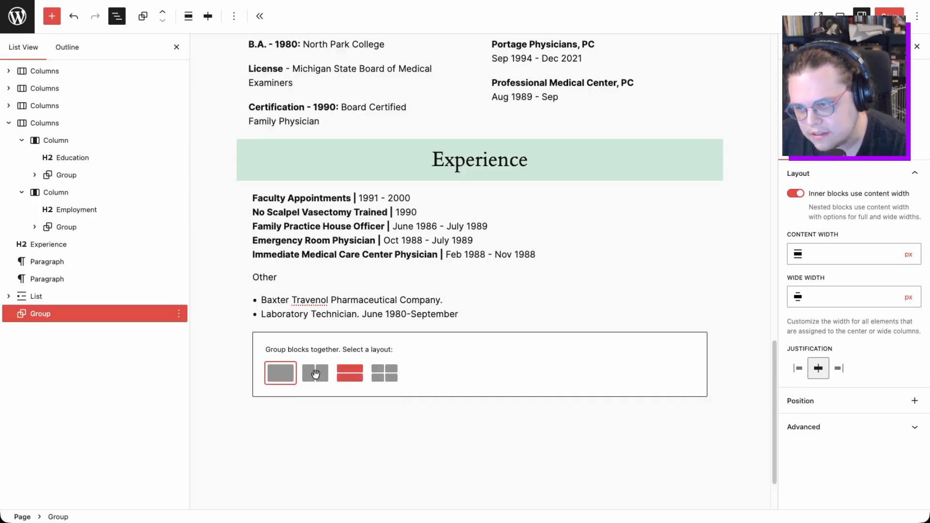
Step: Choose the single-column Group layout and add a 'Procedure Details' heading inside it
{"action": "left_click", "coordinate": [282, 375]}
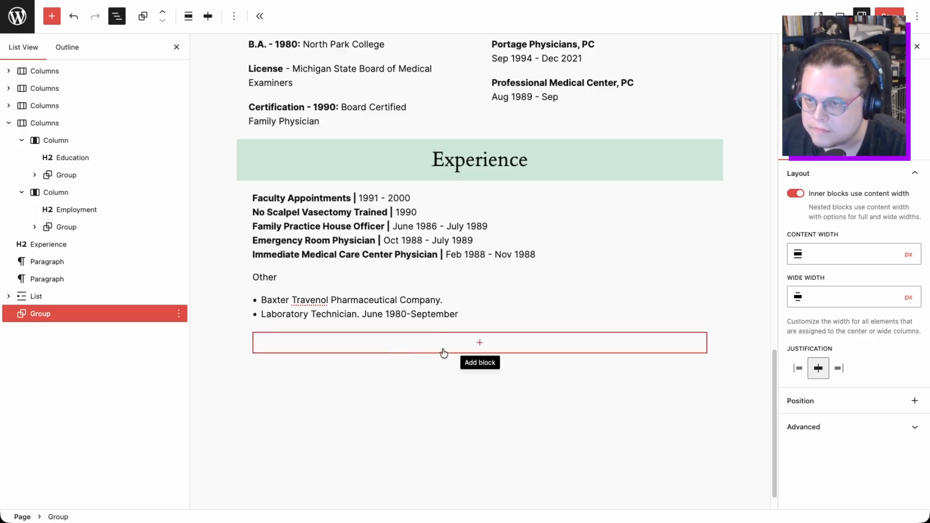
{"action": "left_click", "coordinate": [490, 345]}
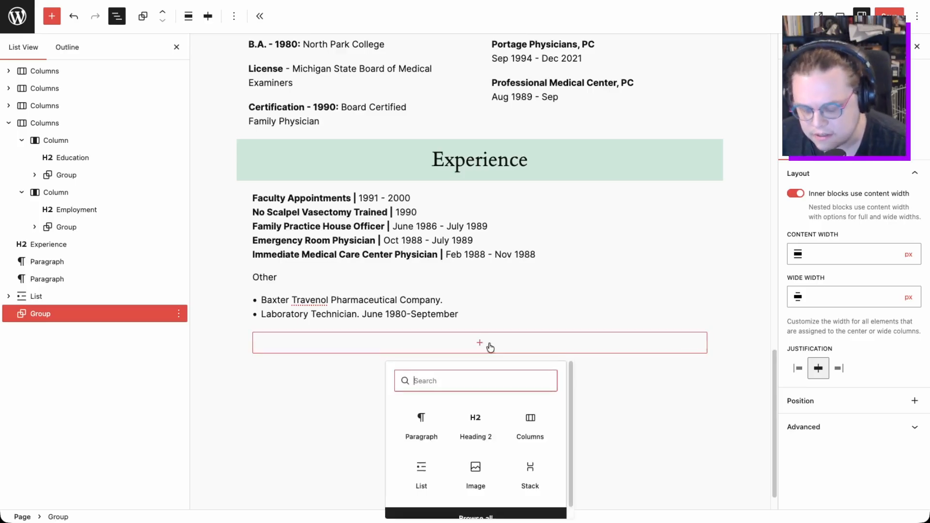
{"action": "type", "text": "head"}
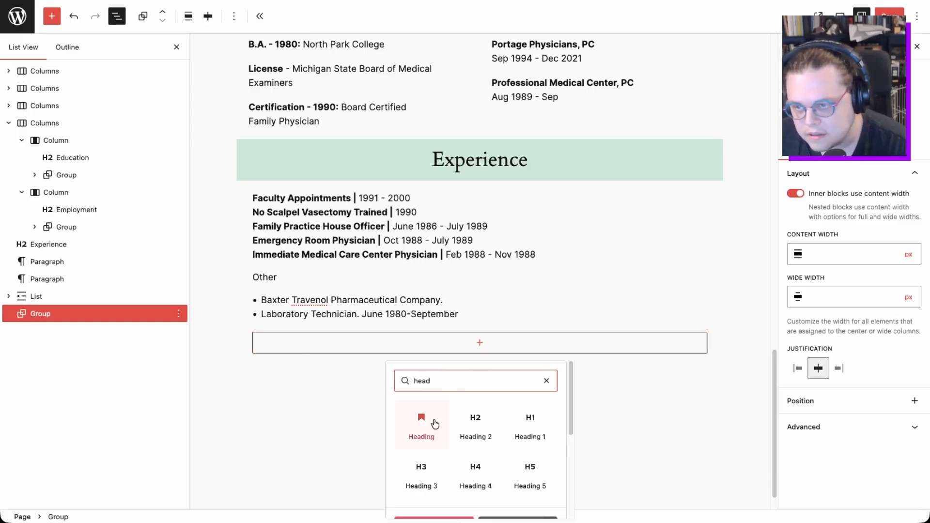
{"action": "left_click", "coordinate": [430, 422]}
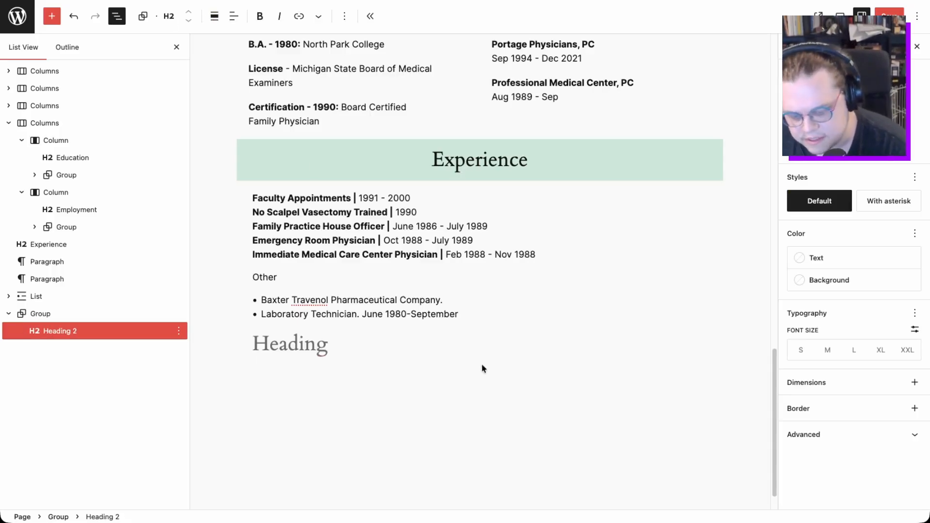
{"action": "type", "text": "Procedure"}
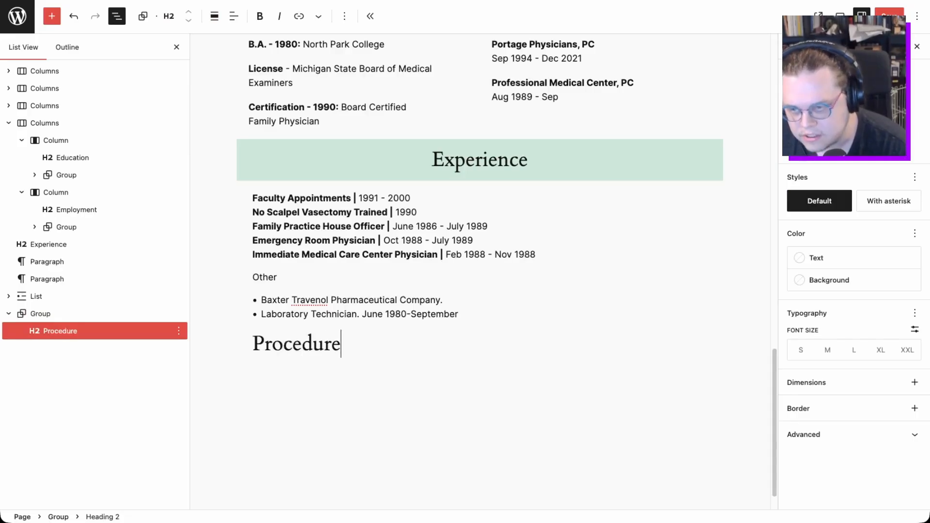
{"action": "type", "text": " Details"}
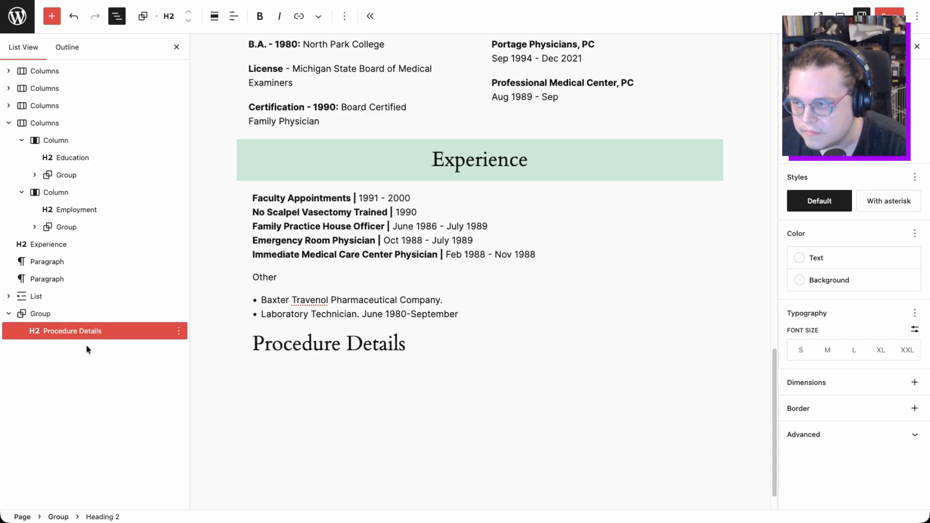
{"action": "left_click", "coordinate": [42, 314]}
Step: Rename the group block holding the new heading to 'Procedure Details'
{"action": "right_click", "coordinate": [43, 314]}
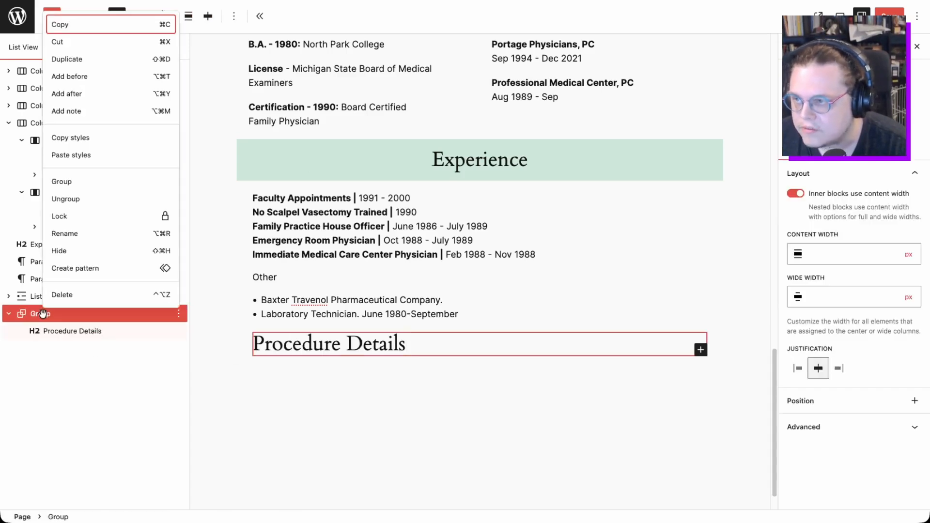
{"action": "left_click", "coordinate": [71, 232]}
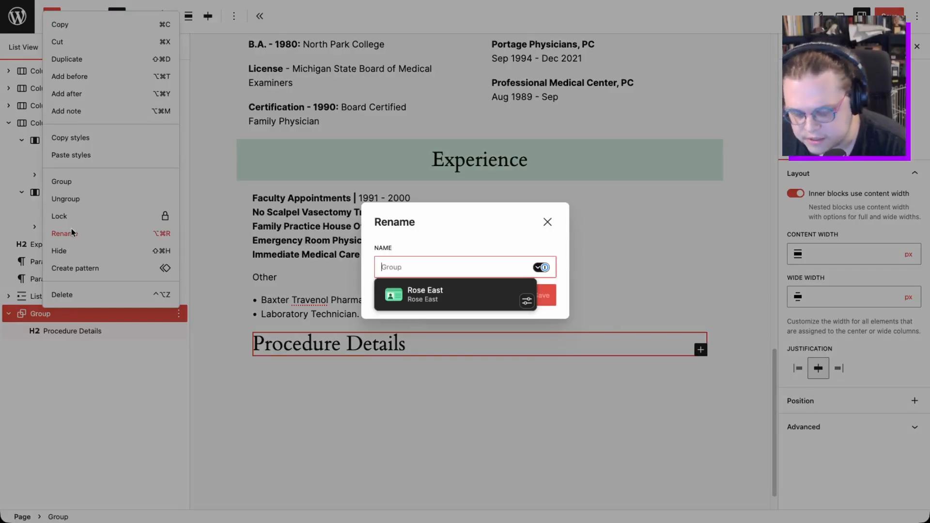
{"action": "type", "text": "Procedure Details"}
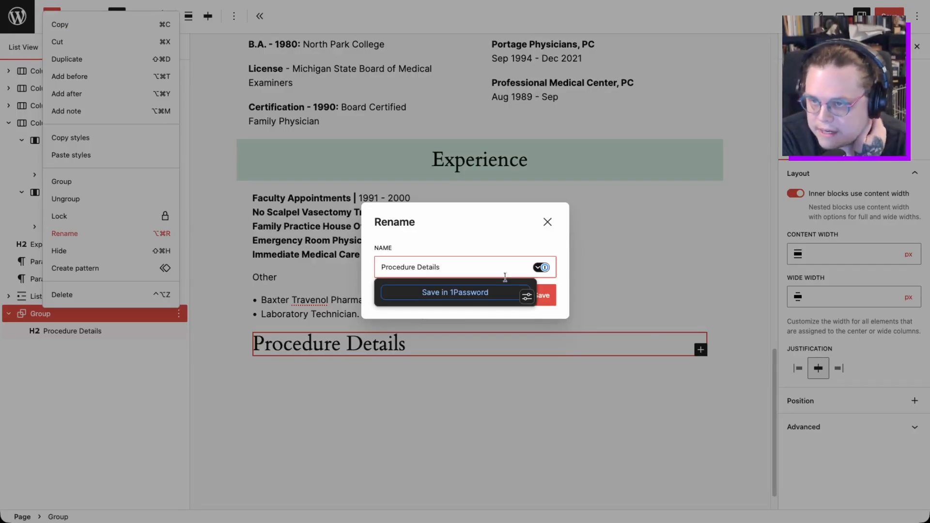
{"action": "left_click", "coordinate": [539, 294]}
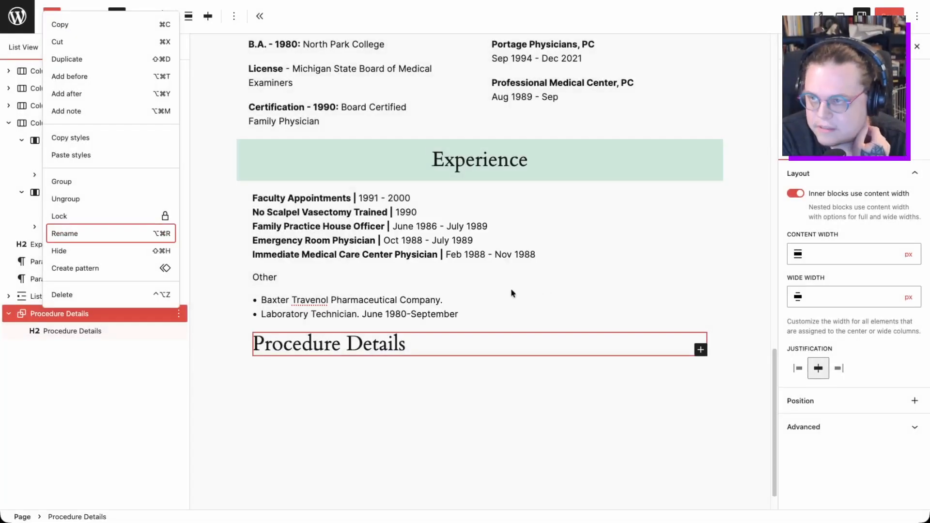
{"action": "left_click", "coordinate": [107, 402]}
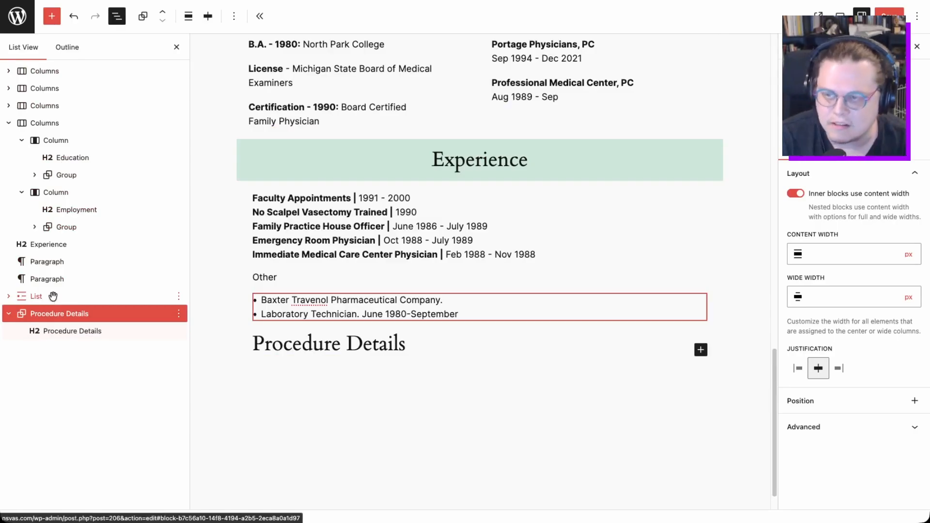
Step: Apply the default gradient as the Procedure Details group's background
{"action": "left_click", "coordinate": [135, 333]}
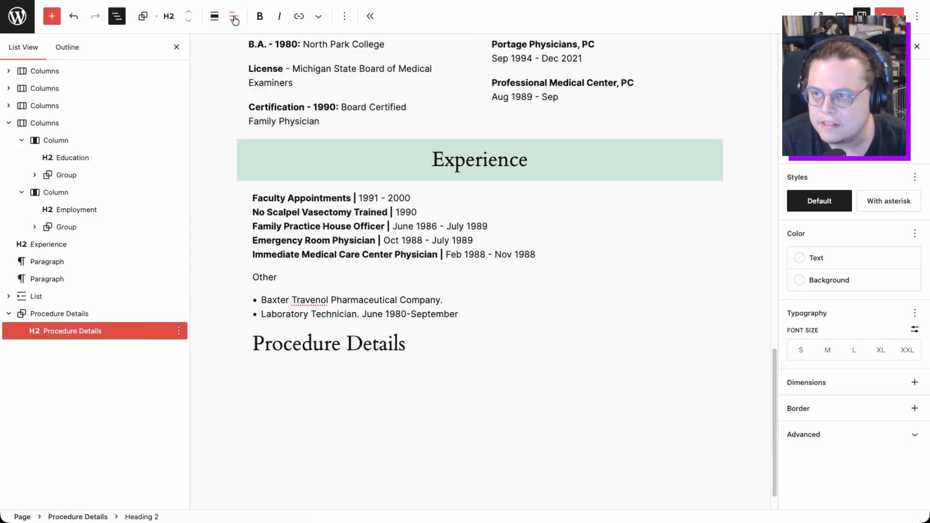
{"action": "left_click", "coordinate": [72, 314]}
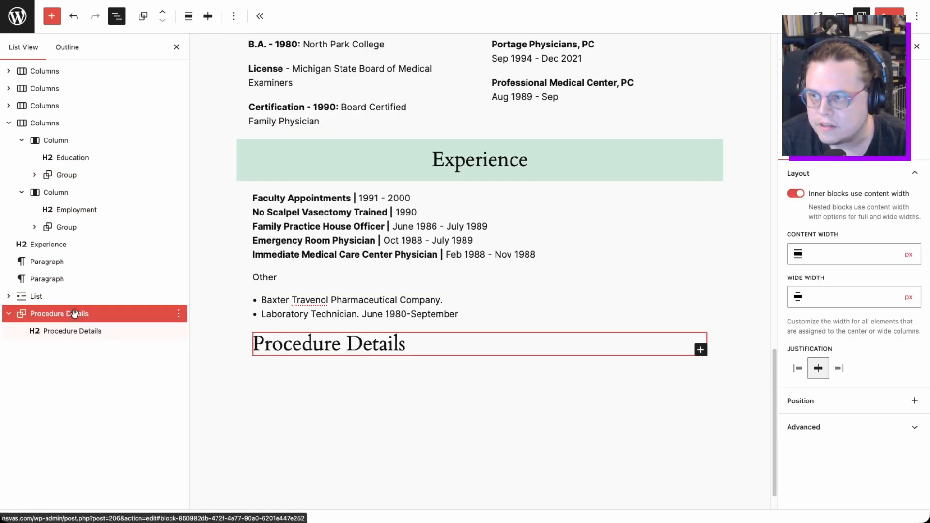
{"action": "left_click", "coordinate": [919, 160]}
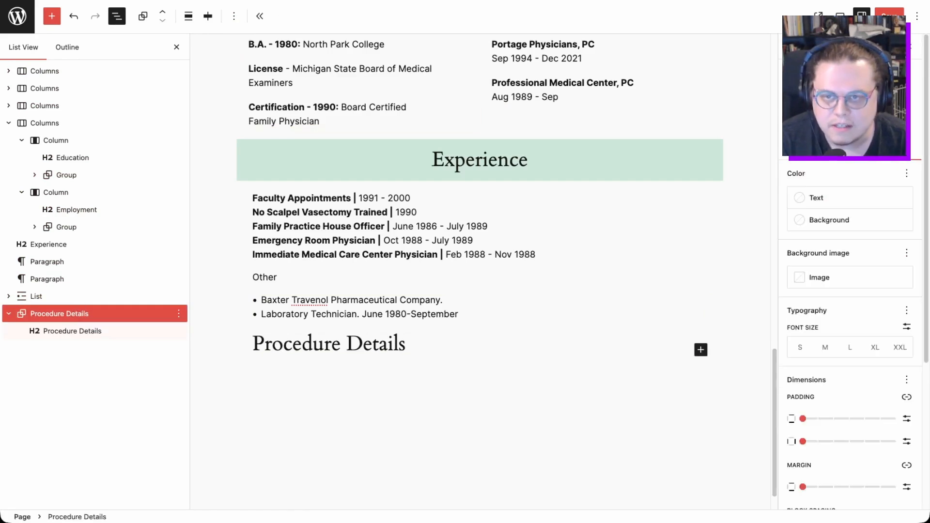
{"action": "left_click", "coordinate": [833, 227]}
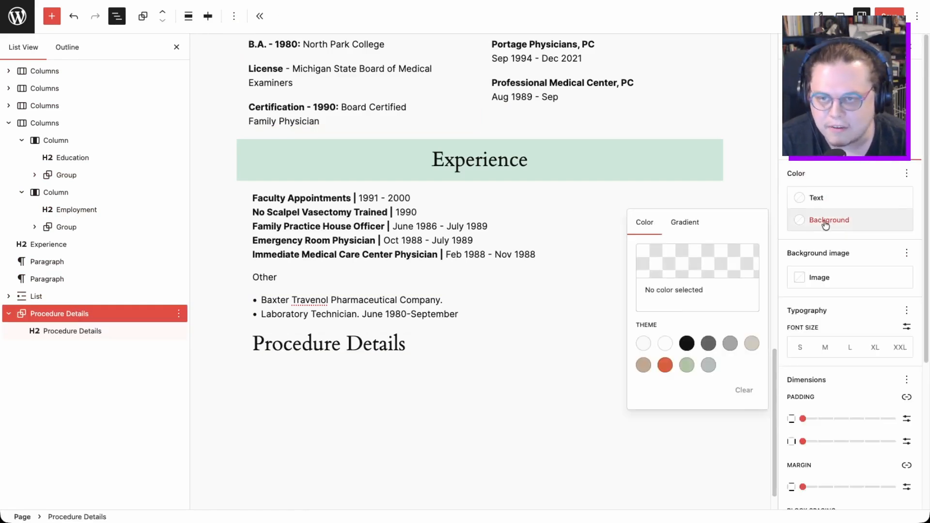
{"action": "left_click", "coordinate": [683, 230]}
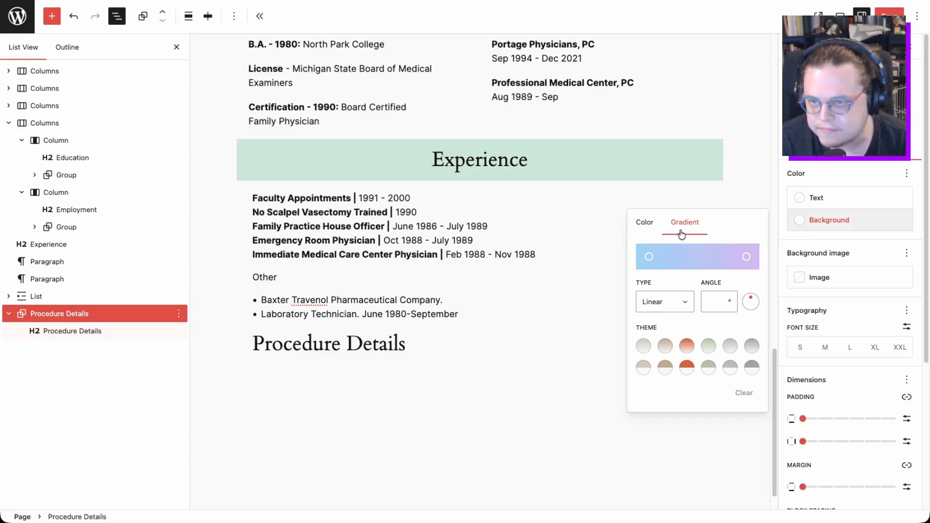
{"action": "left_click", "coordinate": [648, 261]}
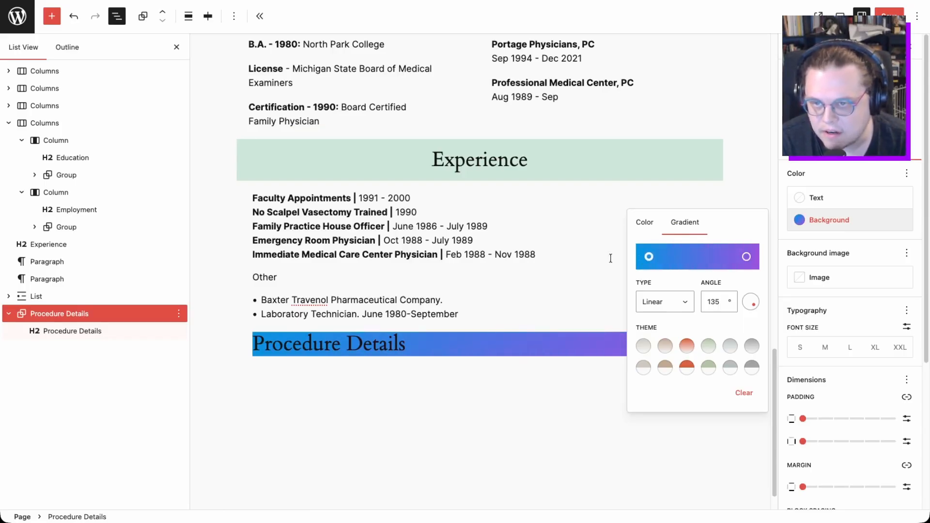
{"action": "mouse_move", "coordinate": [652, 259]}
{"action": "left_mouse_down"}
{"action": "mouse_move", "coordinate": [707, 260]}
{"action": "mouse_move", "coordinate": [649, 258]}
{"action": "mouse_move", "coordinate": [696, 287]}
{"action": "mouse_move", "coordinate": [723, 275]}
{"action": "mouse_move", "coordinate": [661, 268]}
{"action": "left_mouse_up"}
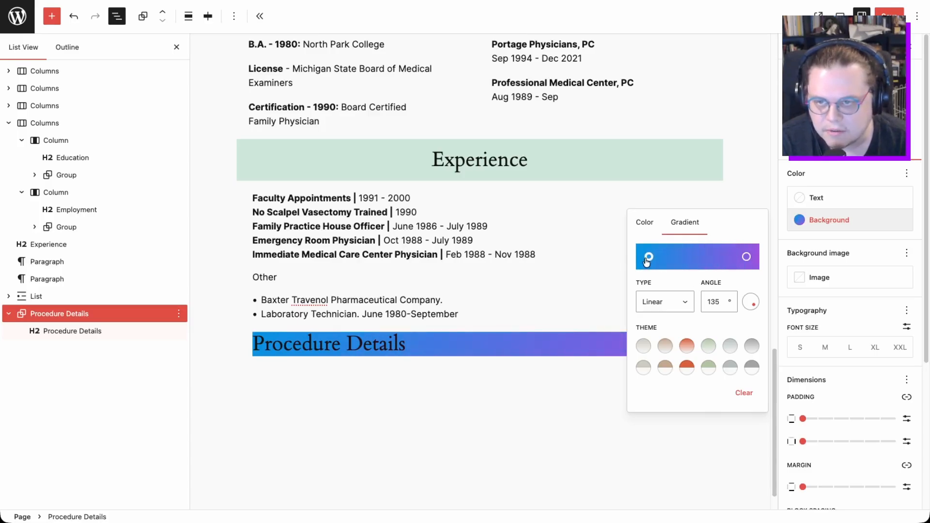
Step: Set the gradient's left stop to pale blue 82CBF4
{"action": "left_click", "coordinate": [650, 258]}
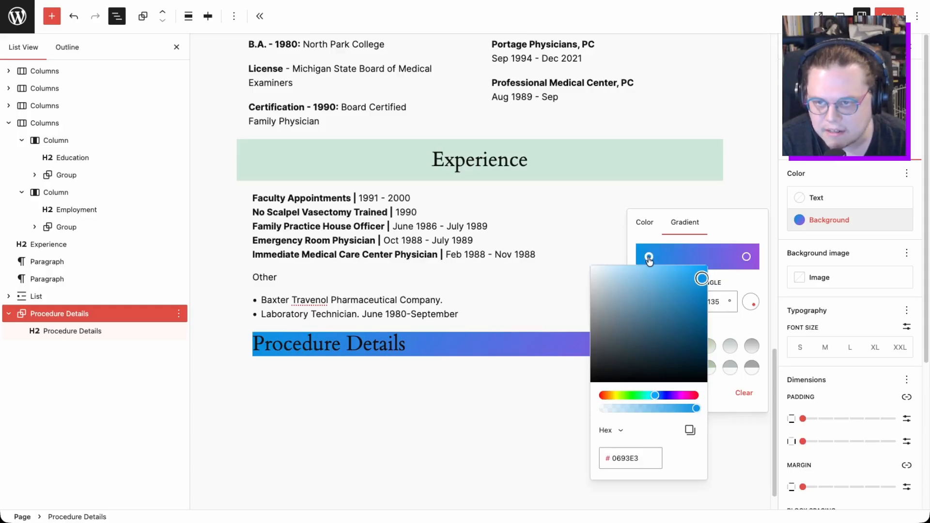
{"action": "left_click", "coordinate": [671, 276]}
{"action": "left_click_drag", "start_coordinate": [667, 276], "coordinate": [634, 280]}
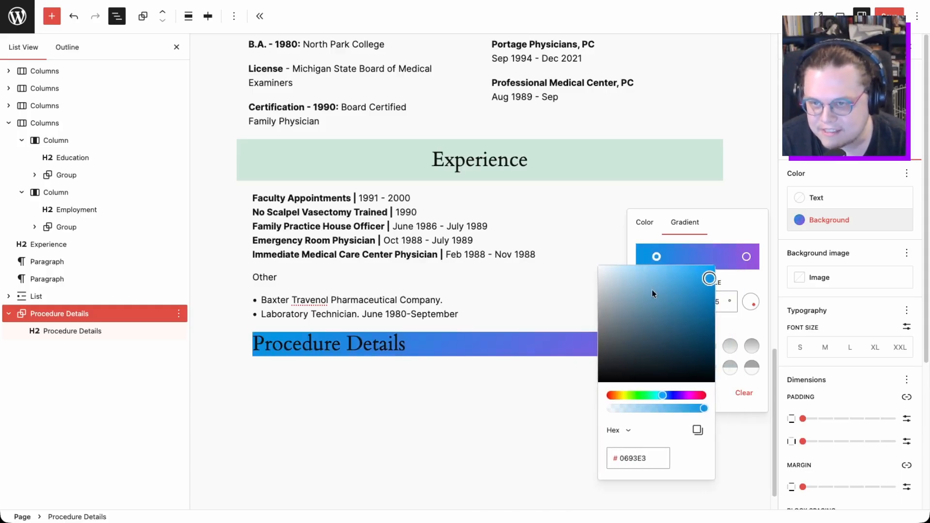
{"action": "right_click", "coordinate": [535, 265]}
{"action": "left_click", "coordinate": [602, 252]}
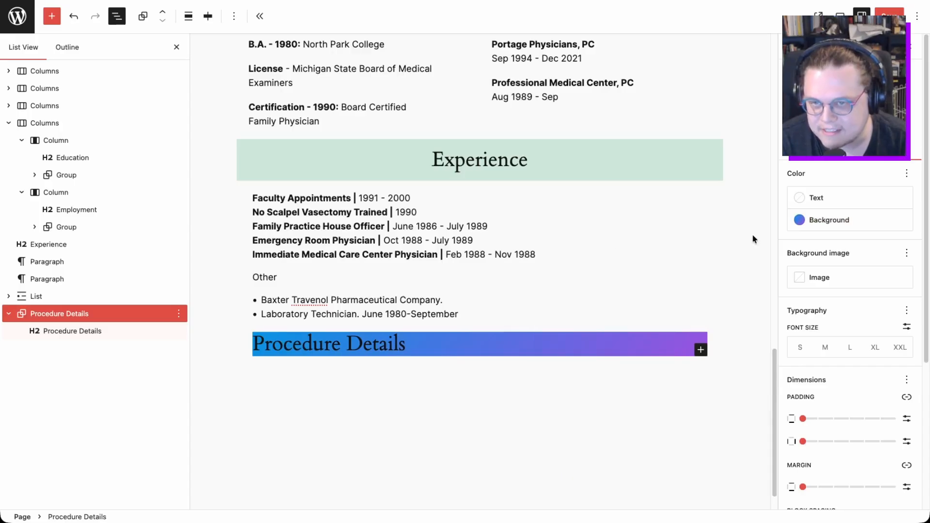
{"action": "left_click", "coordinate": [830, 220]}
{"action": "left_click", "coordinate": [649, 258]}
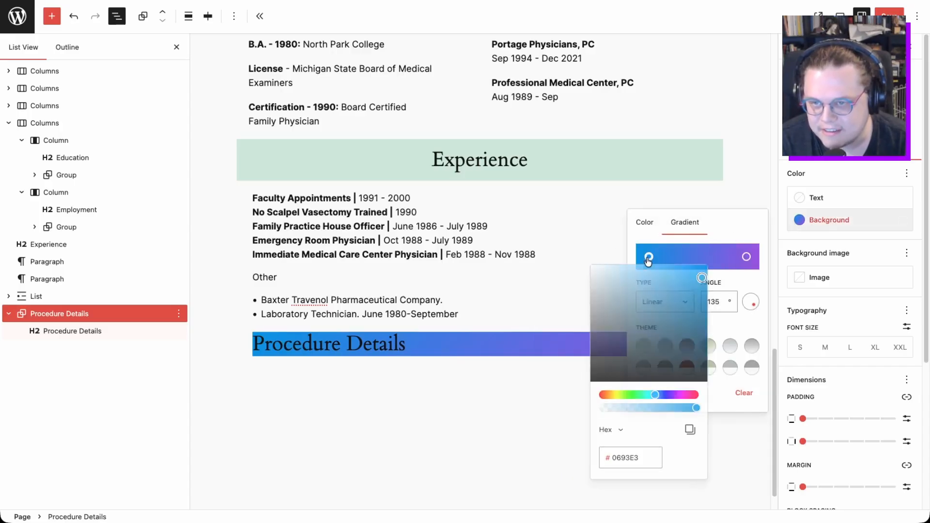
{"action": "left_click_drag", "start_coordinate": [693, 287], "coordinate": [650, 269]}
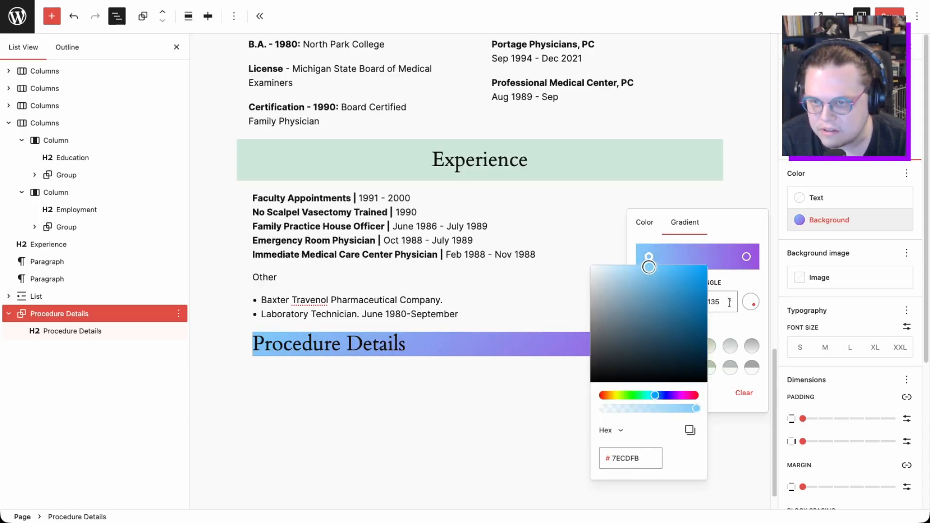
Step: Make the gradient fade to white FFFFFF and run top to bottom at 180°
{"action": "left_click", "coordinate": [747, 258]}
{"action": "left_click_drag", "start_coordinate": [762, 281], "coordinate": [666, 260]}
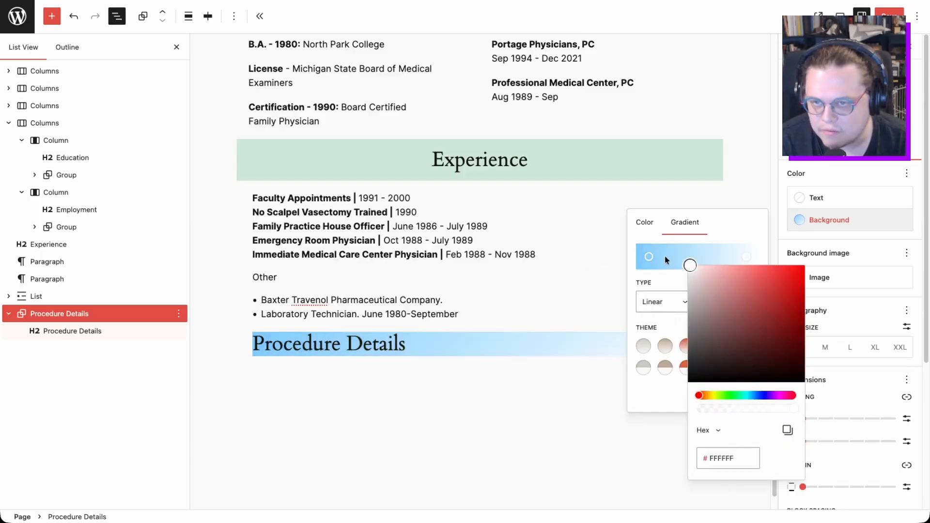
{"action": "left_click", "coordinate": [642, 322]}
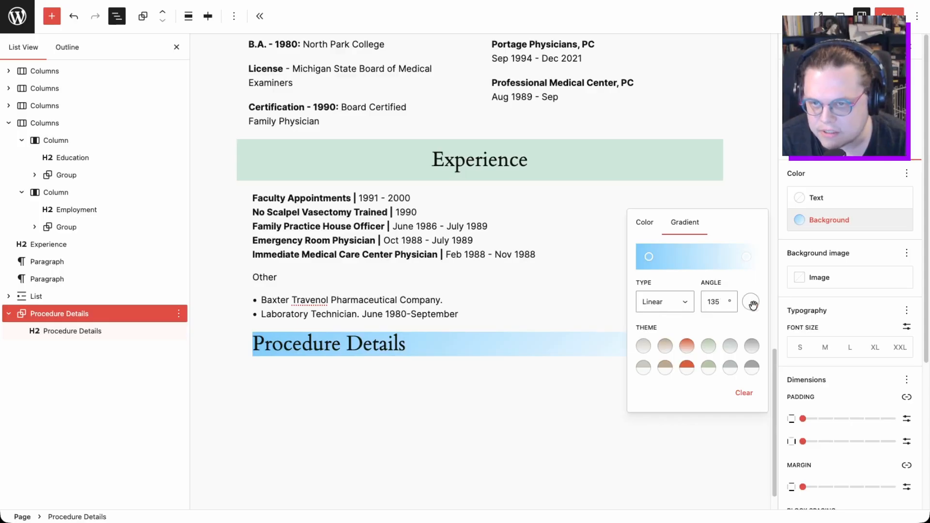
{"action": "left_click_drag", "start_coordinate": [752, 306], "coordinate": [750, 304]}
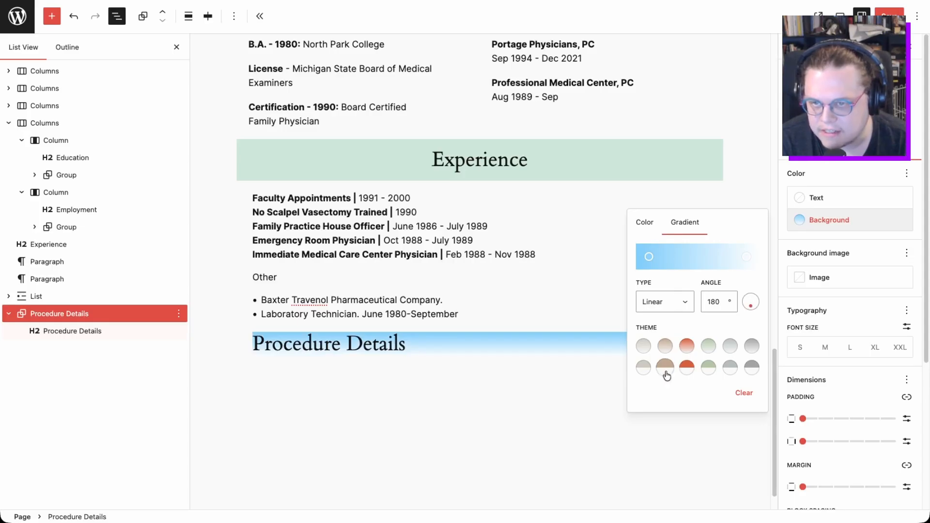
{"action": "left_click", "coordinate": [652, 456]}
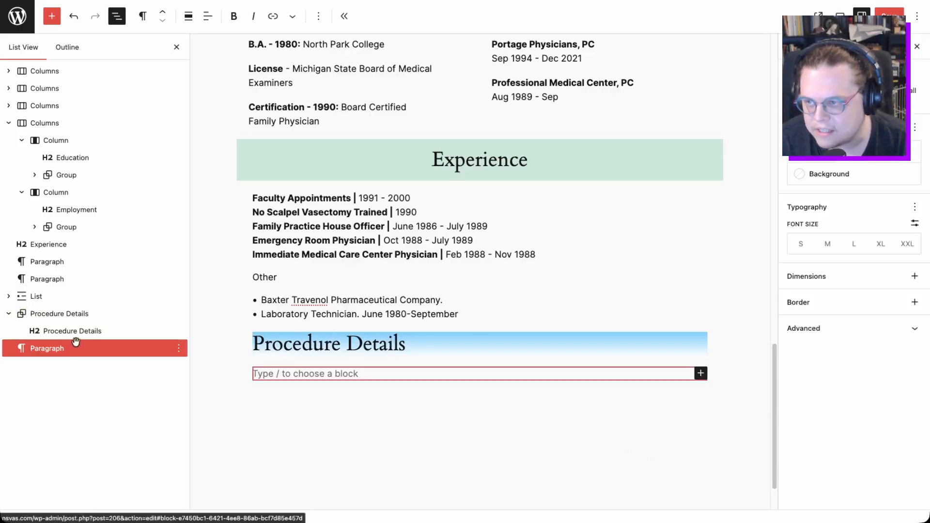
Step: Center the Procedure Details heading text
{"action": "left_click", "coordinate": [52, 331]}
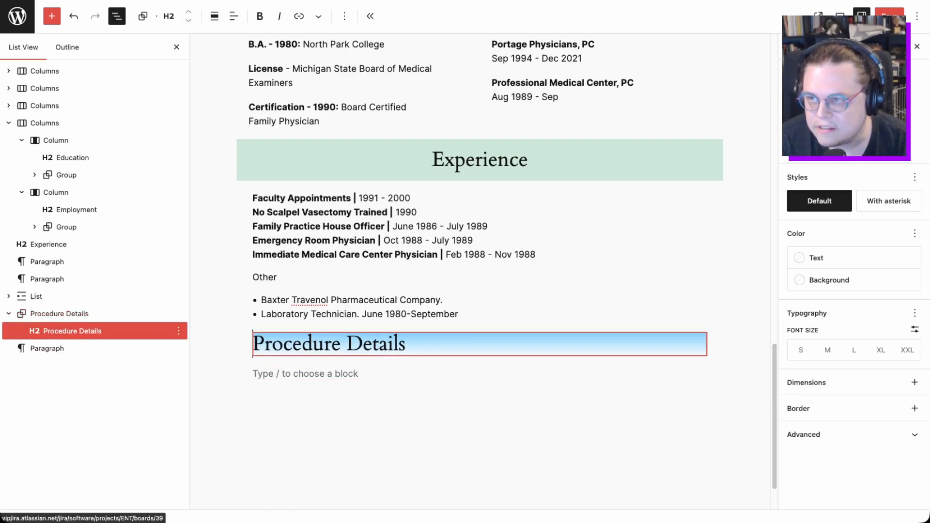
{"action": "left_click", "coordinate": [234, 16]}
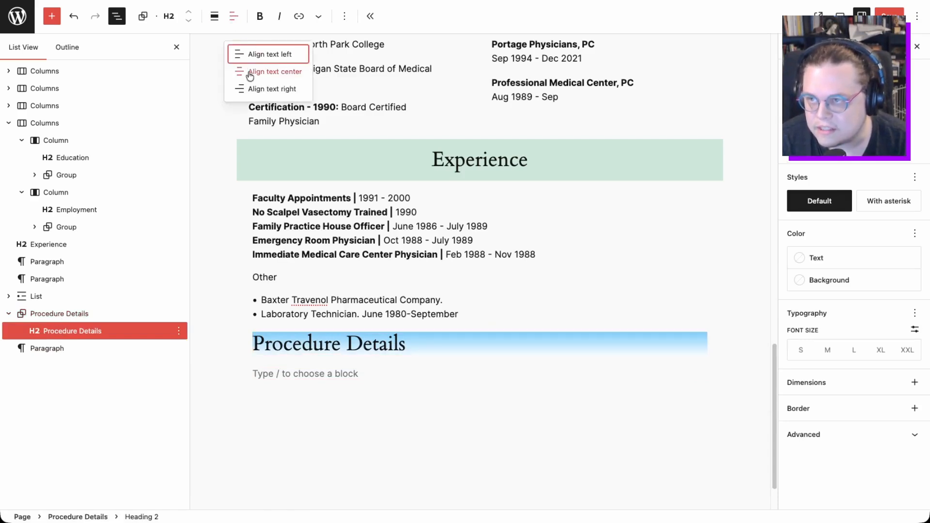
{"action": "left_click", "coordinate": [251, 72]}
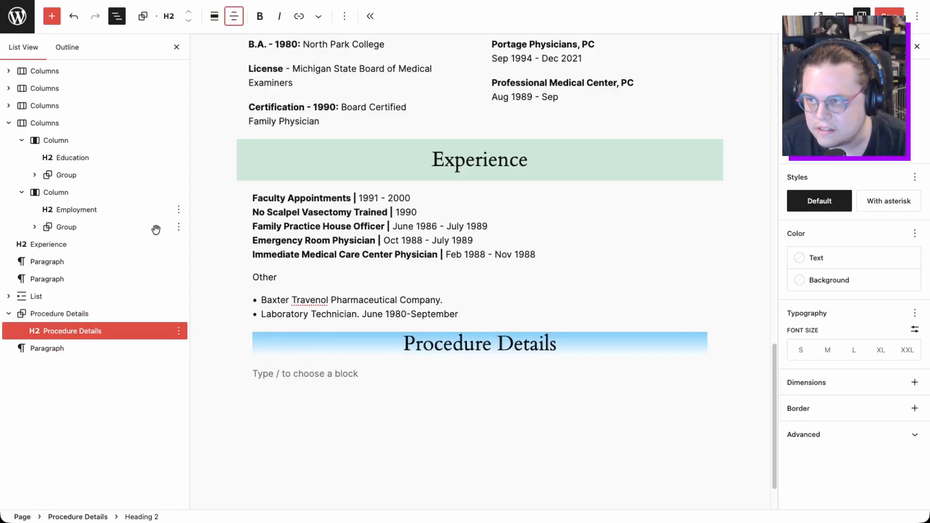
Step: Set the Procedure Details group to wide width
{"action": "left_click", "coordinate": [71, 314]}
{"action": "left_click", "coordinate": [201, 19]}
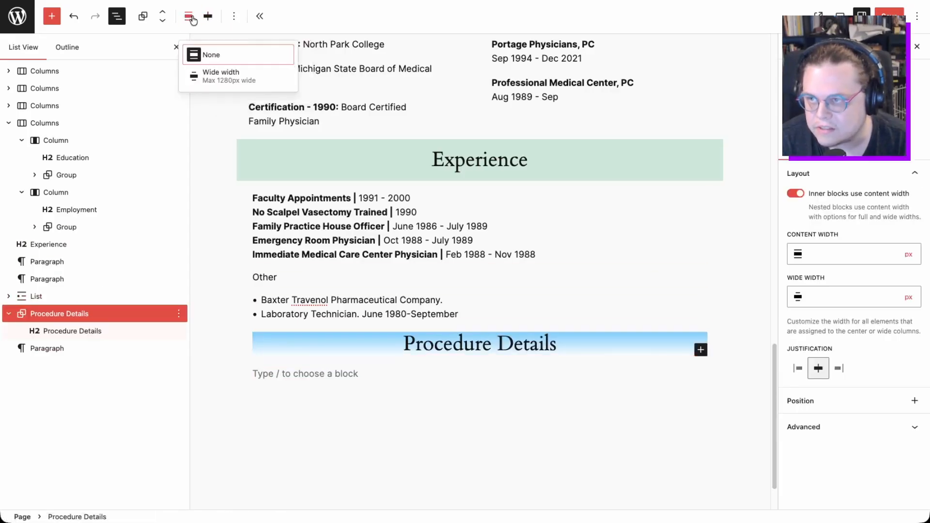
{"action": "left_click", "coordinate": [211, 79]}
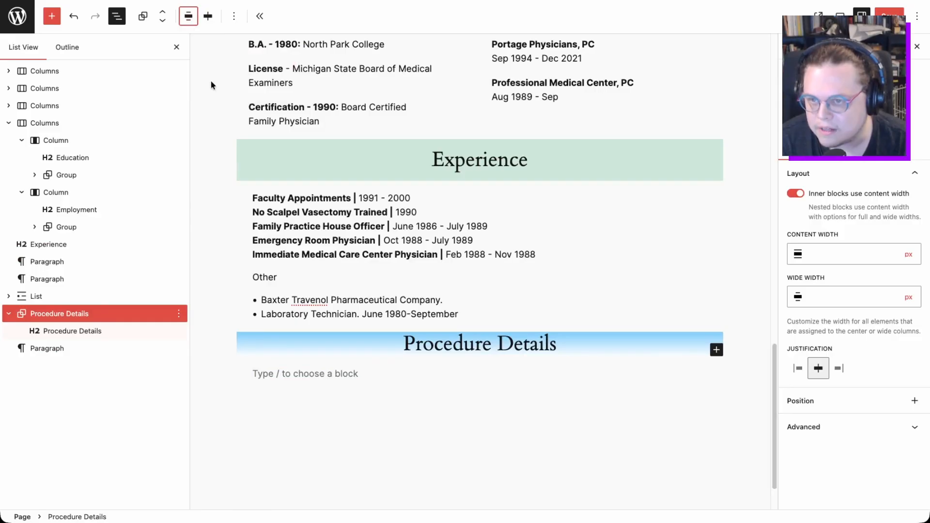
Step: Retype the word 'Procedure' in the heading as 'PROCEDURE'
{"action": "left_click", "coordinate": [67, 331]}
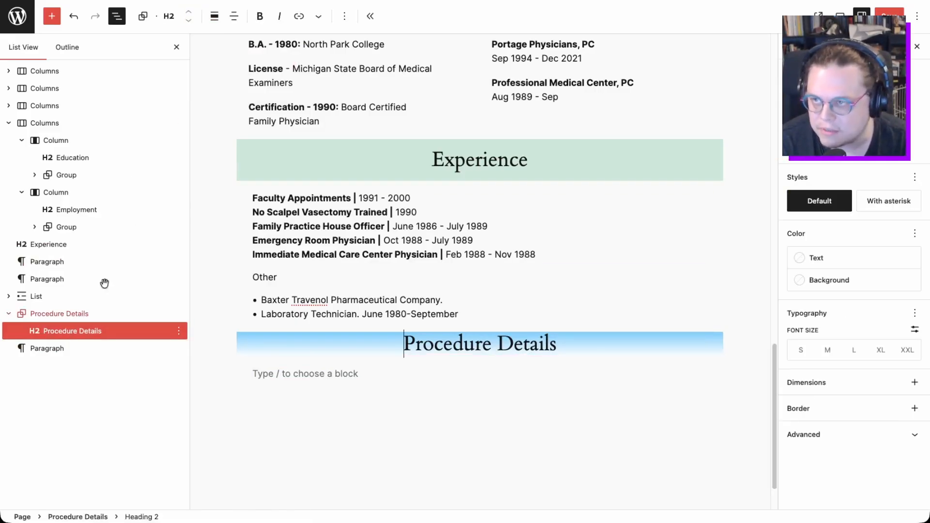
{"action": "left_click_drag", "start_coordinate": [560, 343], "coordinate": [407, 344]}
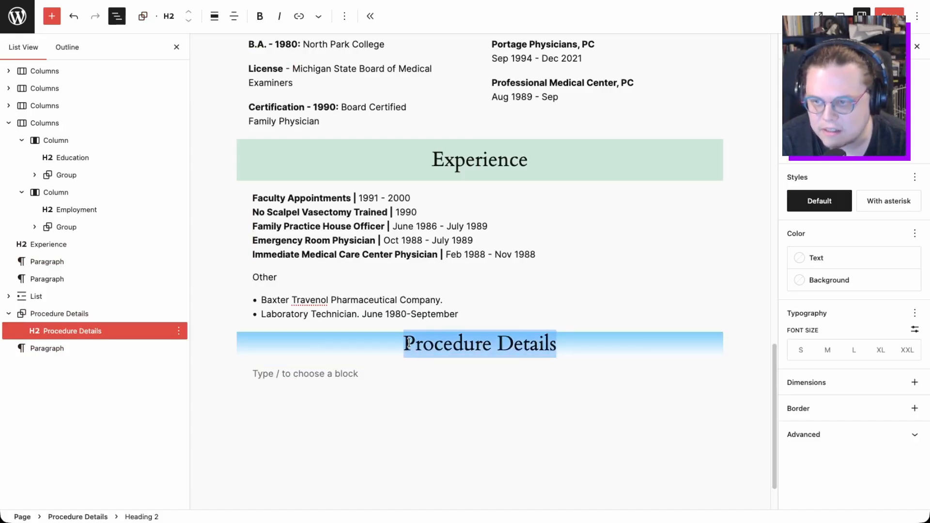
{"action": "left_click", "coordinate": [514, 340]}
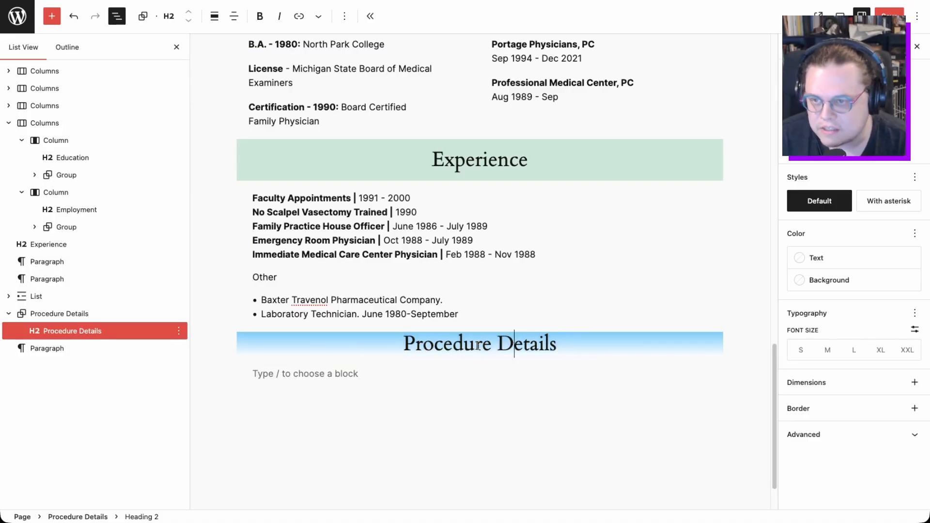
{"action": "key", "text": "BackSpace"}
{"action": "key", "text": "BackSpace"}
{"action": "key", "text": "BackSpace"}
{"action": "key", "text": "BackSpace"}
{"action": "key", "text": "BackSpace"}
{"action": "key", "text": "BackSpace"}
{"action": "key", "text": "BackSpace"}
{"action": "key", "text": "BackSpace"}
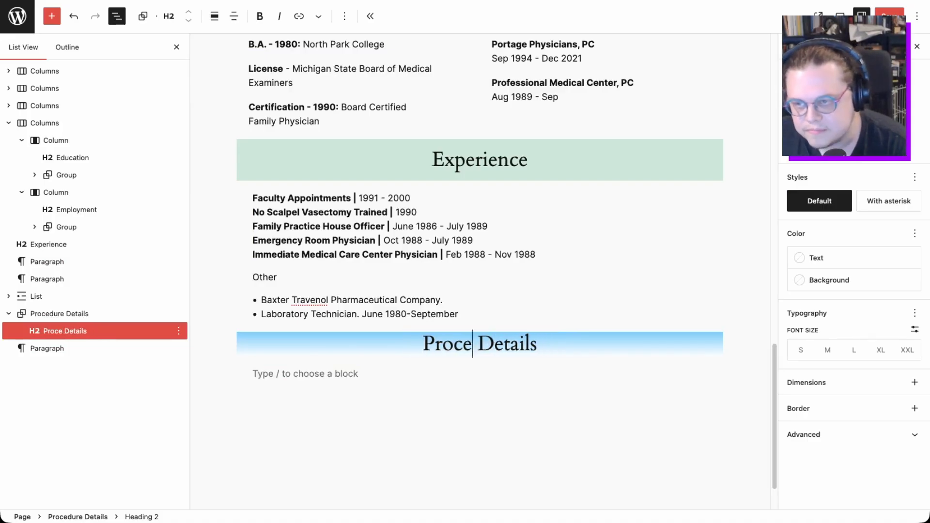
{"action": "type", "text": "ROCEDURE"}
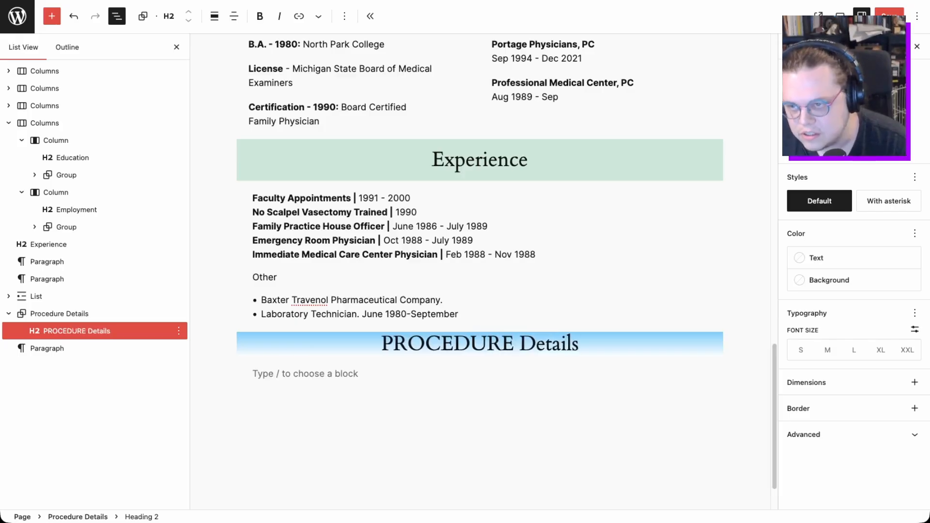
{"action": "key", "text": "Right"}
{"action": "key", "text": "Right"}
{"action": "key", "text": "Right"}
{"action": "key", "text": "Right"}
{"action": "key", "text": "Right"}
{"action": "key", "text": "Right"}
{"action": "key", "text": "Right"}
{"action": "key", "text": "Right"}
Step: Capitalise 'DETAILS' and make the heading text white (Base / Two)
{"action": "key", "text": "BackSpace"}
{"action": "key", "text": "BackSpace"}
{"action": "key", "text": "BackSpace"}
{"action": "key", "text": "BackSpace"}
{"action": "key", "text": "BackSpace"}
{"action": "key", "text": "BackSpace"}
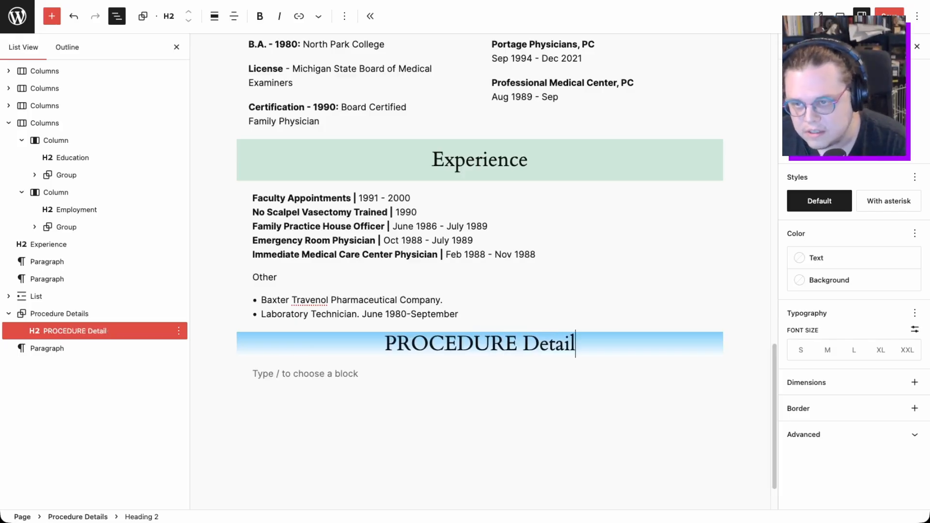
{"action": "type", "text": "ETAILS"}
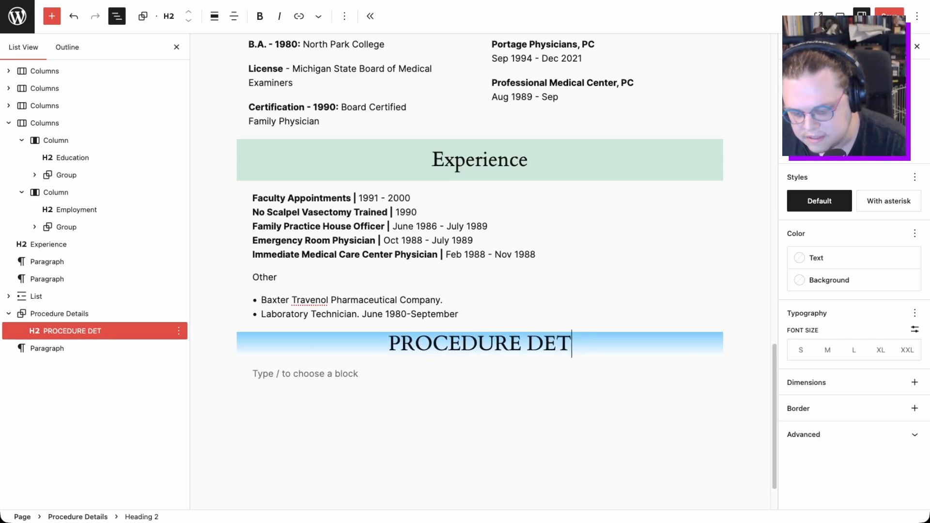
{"action": "left_click", "coordinate": [806, 258]}
{"action": "left_click", "coordinate": [666, 357]}
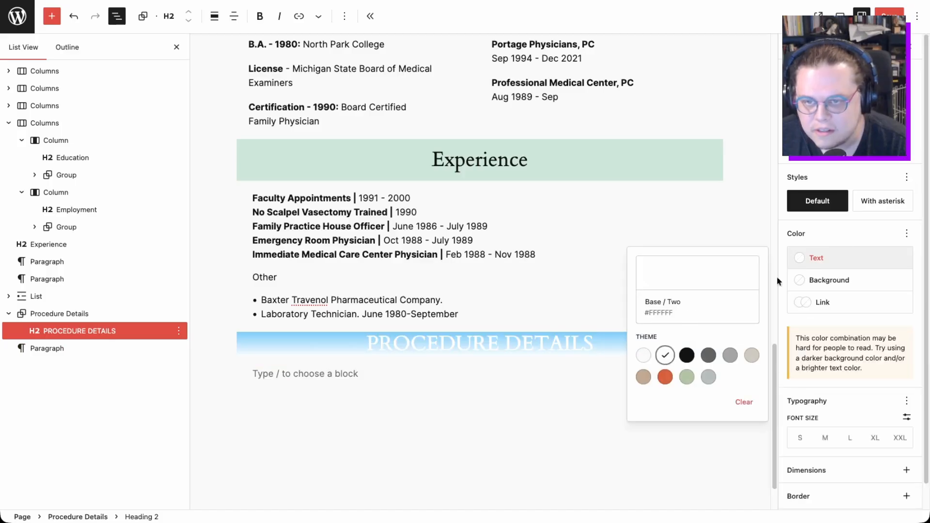
{"action": "left_click", "coordinate": [850, 235]}
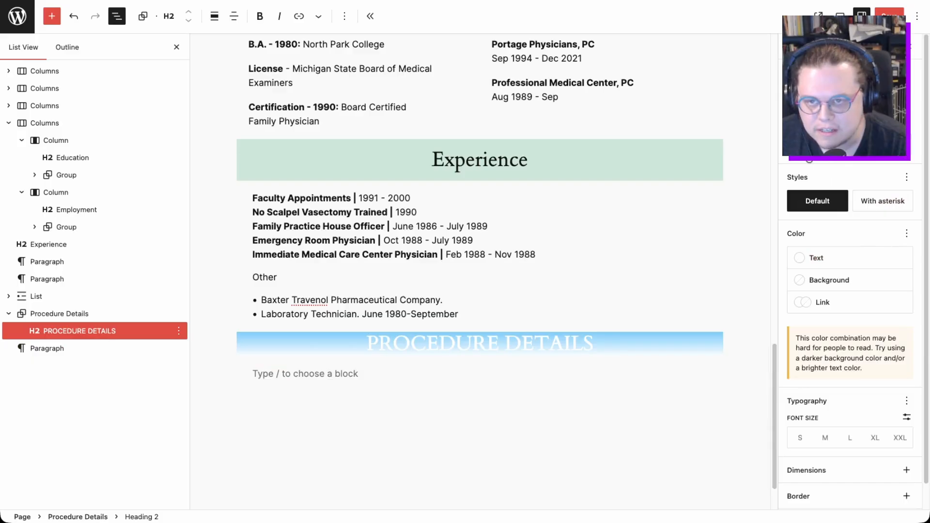
Step: Set the heading's font size to XXL
{"action": "left_click", "coordinate": [876, 439]}
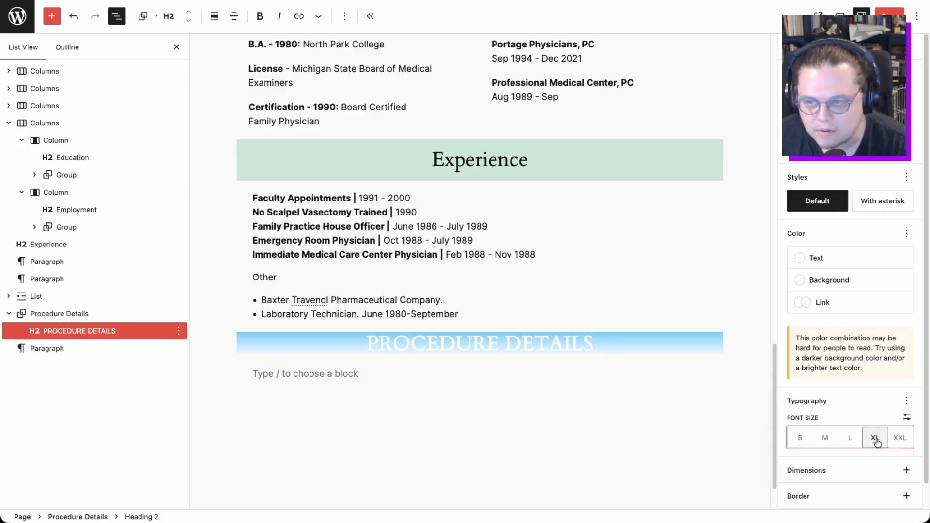
{"action": "left_click", "coordinate": [903, 439]}
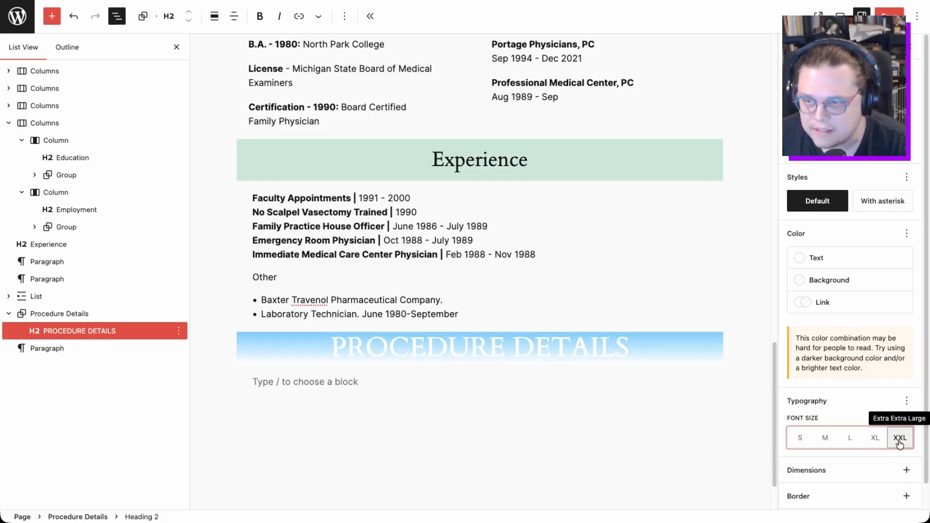
{"action": "left_click", "coordinate": [909, 472]}
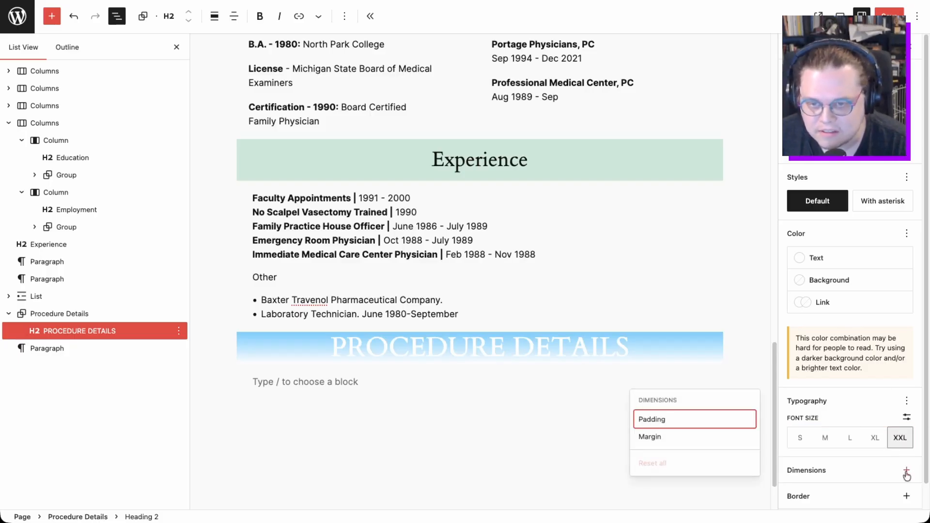
Step: Give the heading top and bottom padding of 3
{"action": "left_click", "coordinate": [658, 437]}
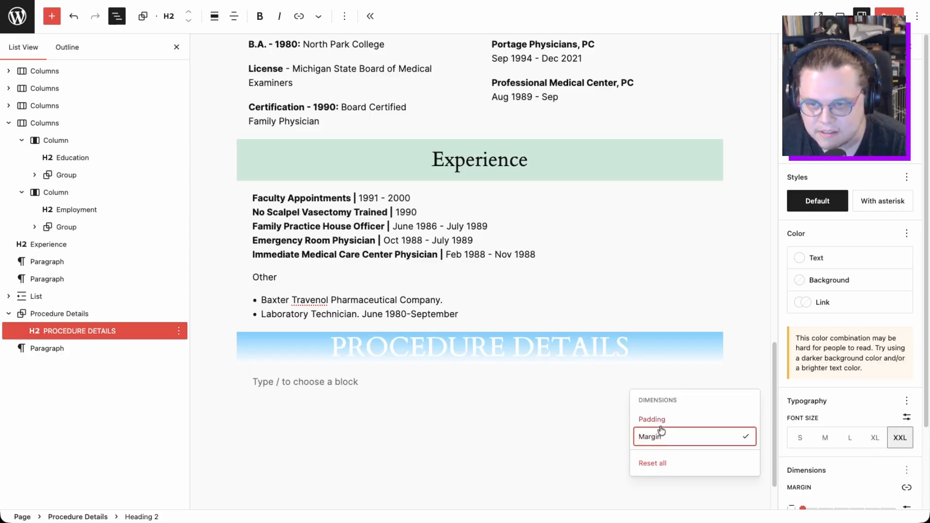
{"action": "left_click", "coordinate": [661, 420]}
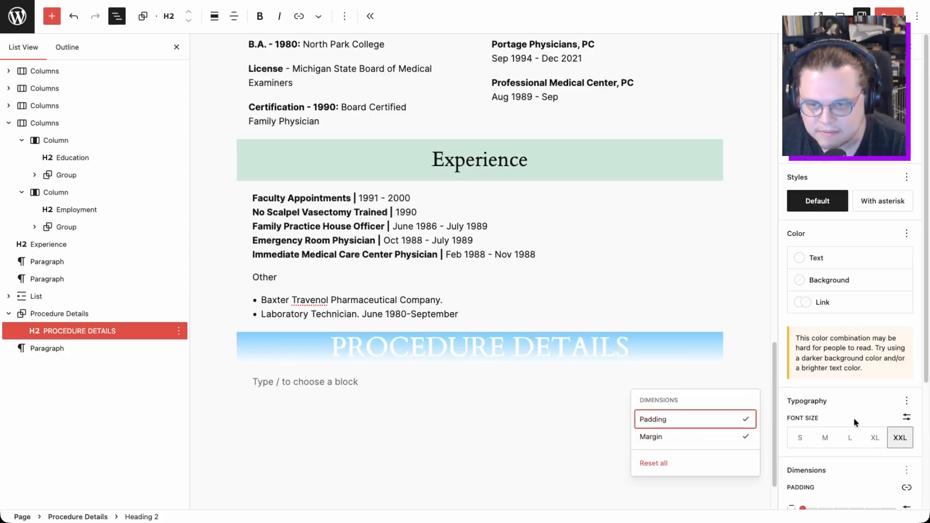
{"action": "scroll", "coordinate": [855, 422], "scroll_direction": "down", "scroll_amount": 1}
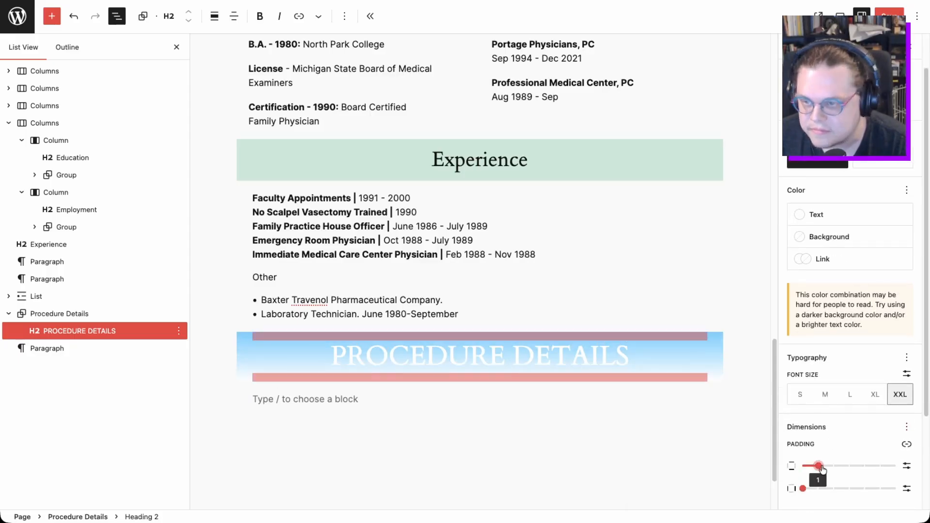
{"action": "left_click_drag", "start_coordinate": [820, 468], "coordinate": [847, 469]}
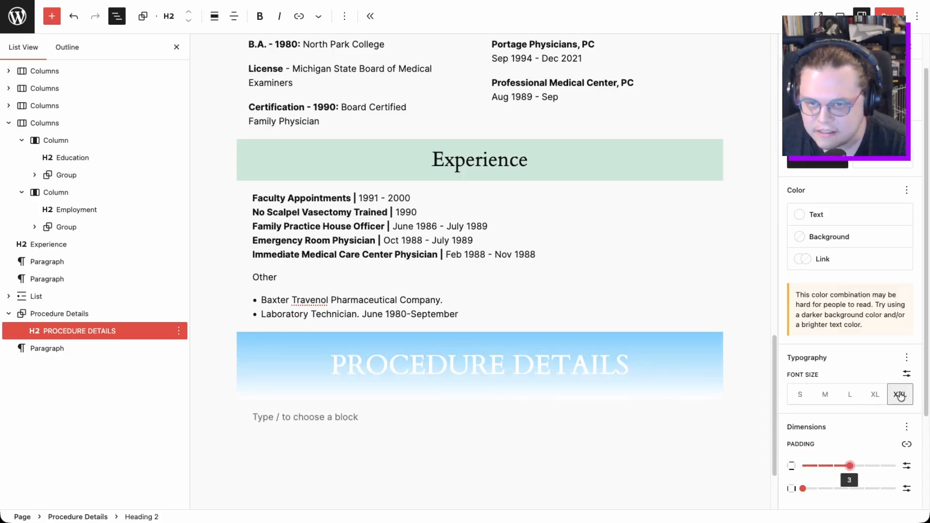
Step: Set a custom 4.4 rem heading size and move the empty paragraph into the band
{"action": "left_click", "coordinate": [906, 373]}
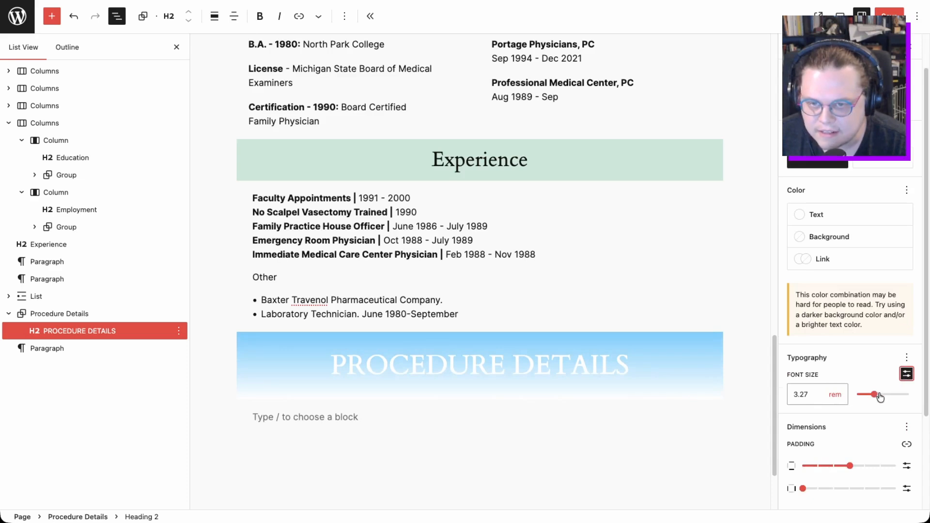
{"action": "left_click_drag", "start_coordinate": [875, 395], "coordinate": [880, 402]}
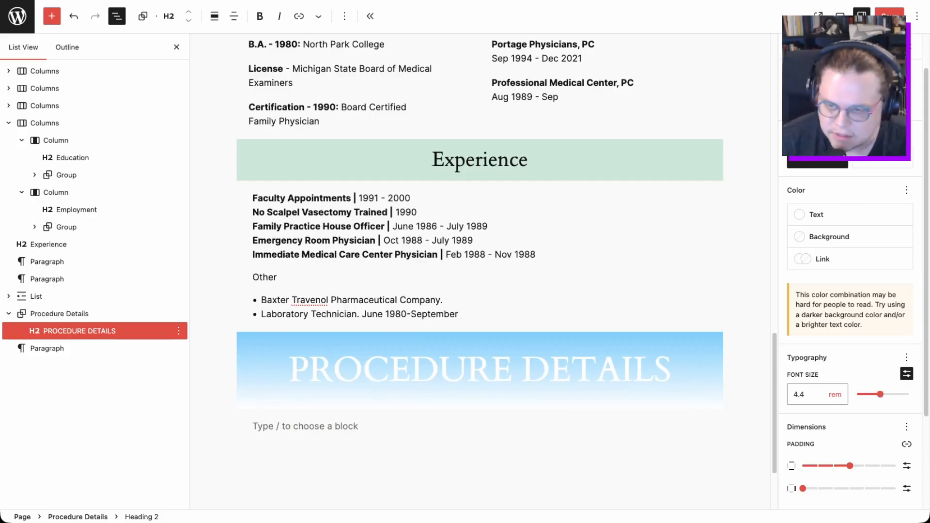
{"action": "mouse_move", "coordinate": [714, 313]}
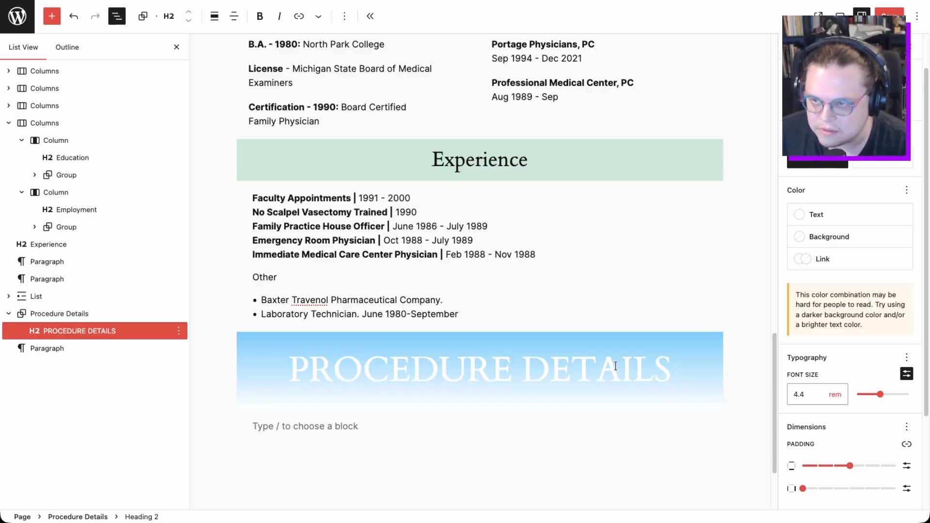
{"action": "left_click_drag", "start_coordinate": [50, 350], "coordinate": [58, 349]}
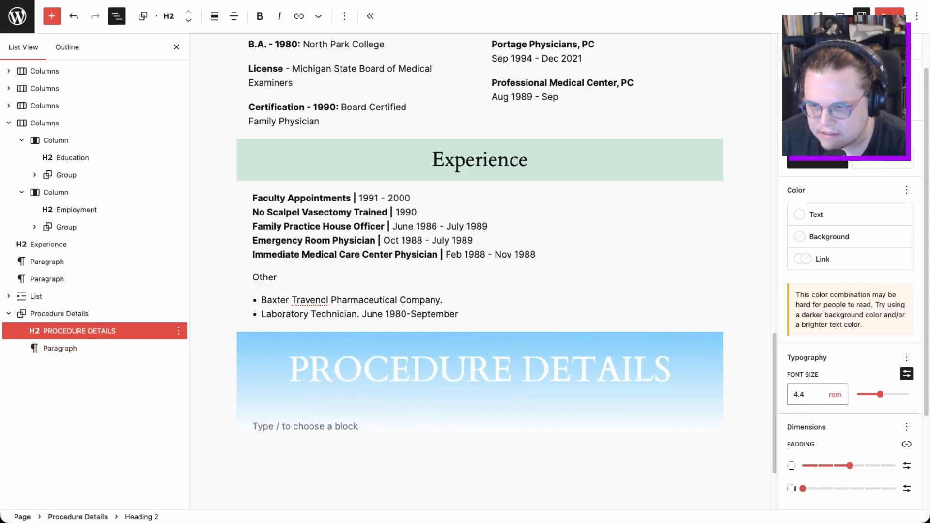
Step: Paste the intro text into the empty paragraph and center it
{"action": "left_click", "coordinate": [312, 425]}
{"action": "type", "text": "The following details and frequently asked questions are essential information about your procedure. This should not be considered optional. You need to know this."}
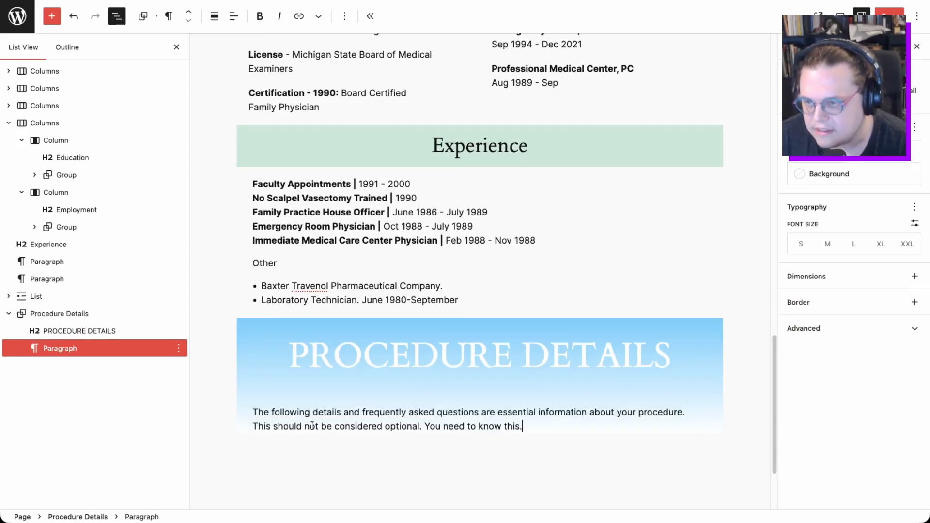
{"action": "left_click_drag", "start_coordinate": [522, 426], "coordinate": [252, 414]}
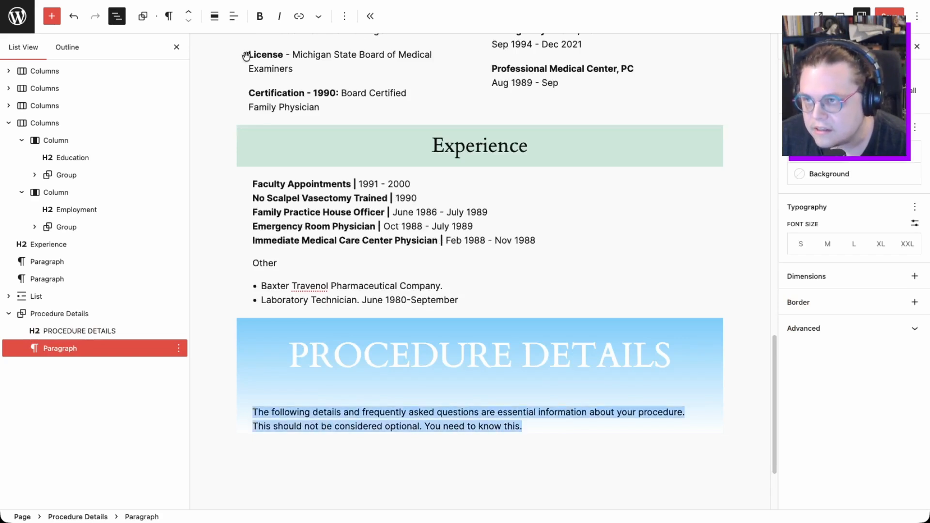
{"action": "left_click", "coordinate": [234, 16]}
{"action": "left_click", "coordinate": [261, 71]}
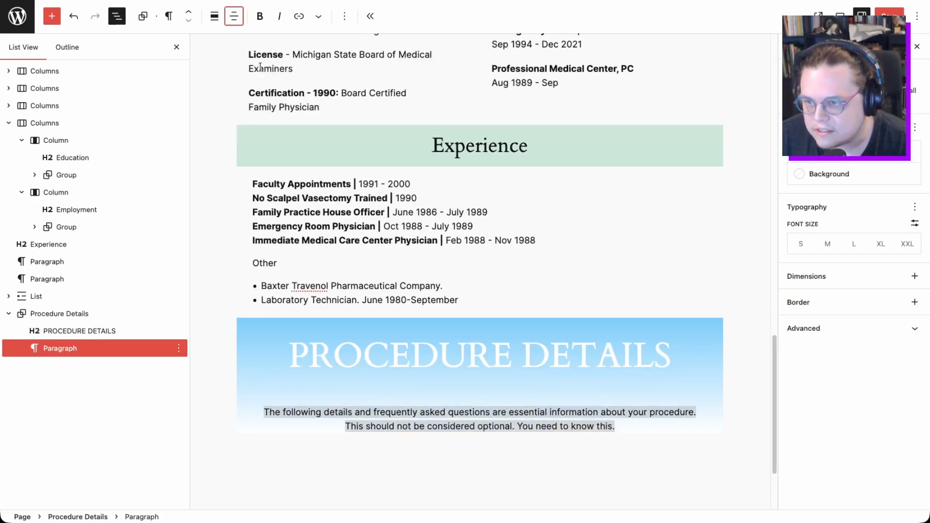
{"action": "left_click", "coordinate": [448, 415]}
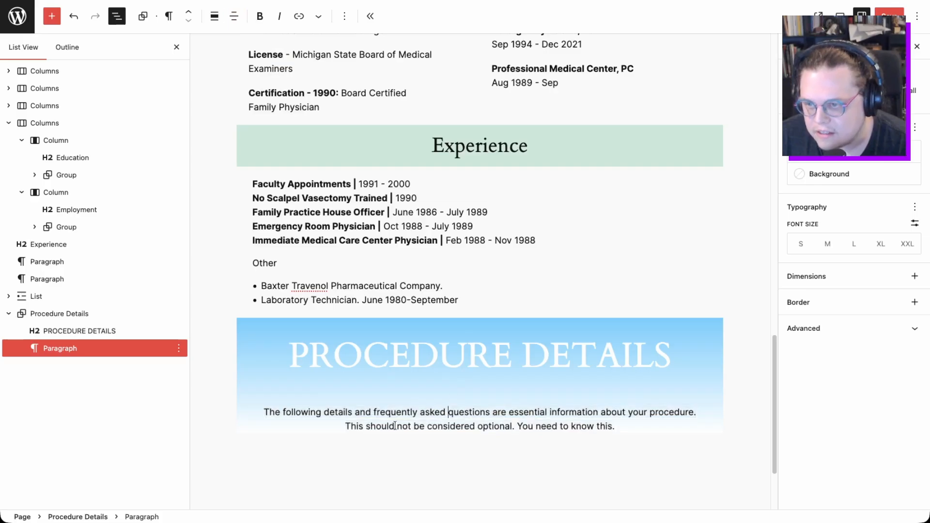
Step: Bold the paragraph's second sentence and make all its text white
{"action": "left_click_drag", "start_coordinate": [346, 425], "coordinate": [623, 419]}
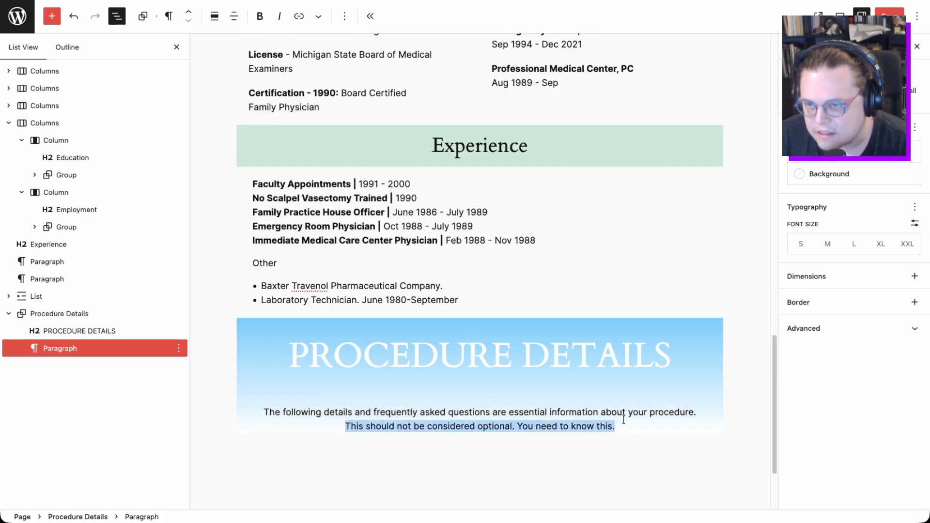
{"action": "key", "text": "ctrl+b"}
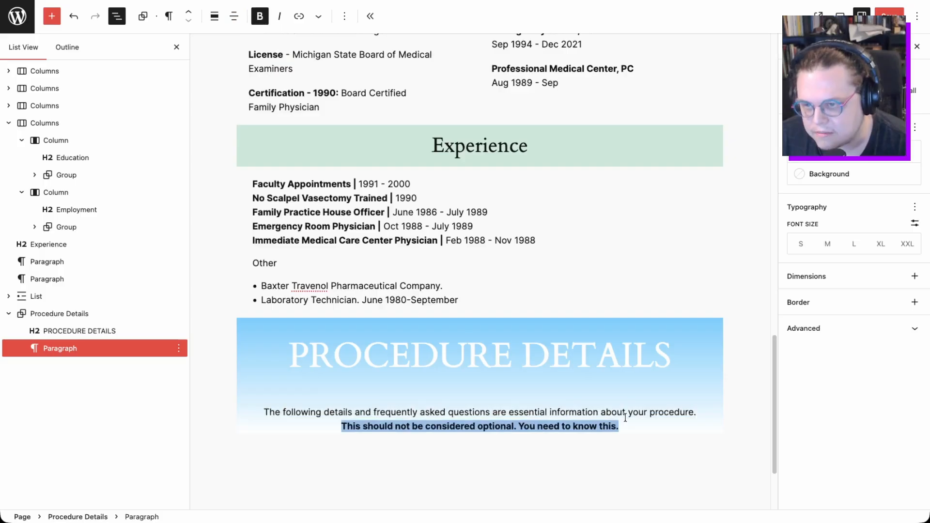
{"action": "left_click", "coordinate": [550, 411]}
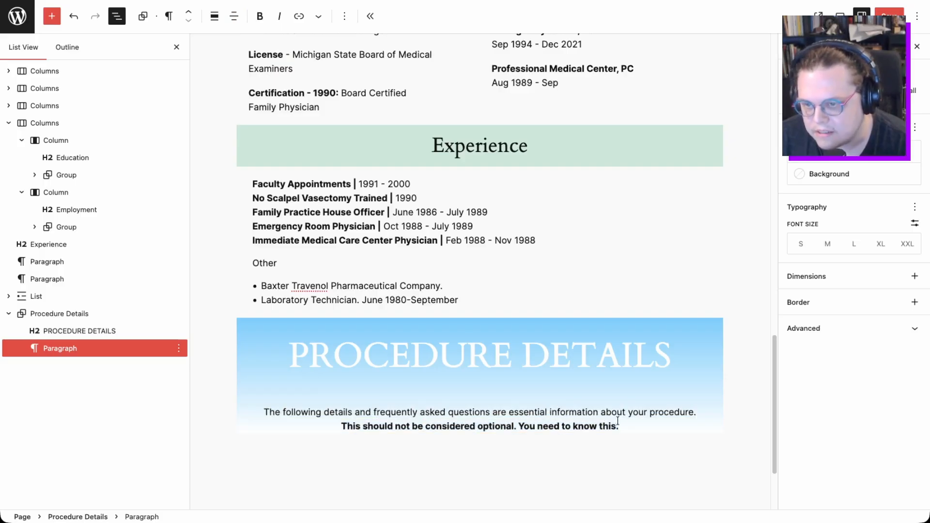
{"action": "left_click_drag", "start_coordinate": [621, 425], "coordinate": [245, 413]}
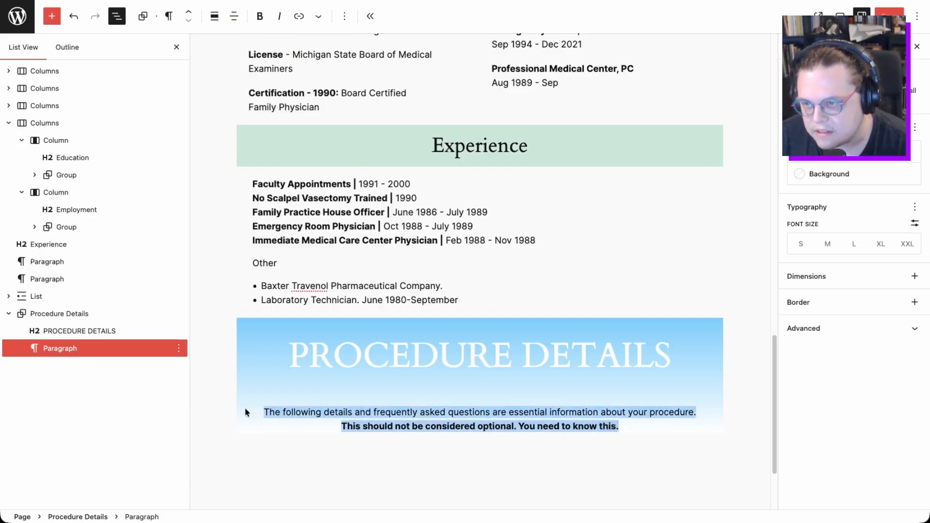
{"action": "left_click", "coordinate": [824, 151]}
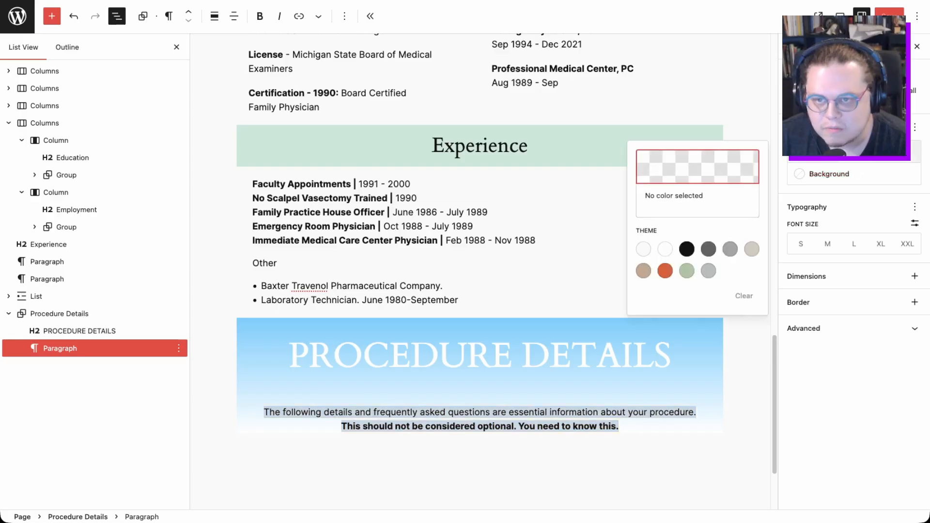
{"action": "left_click", "coordinate": [666, 249]}
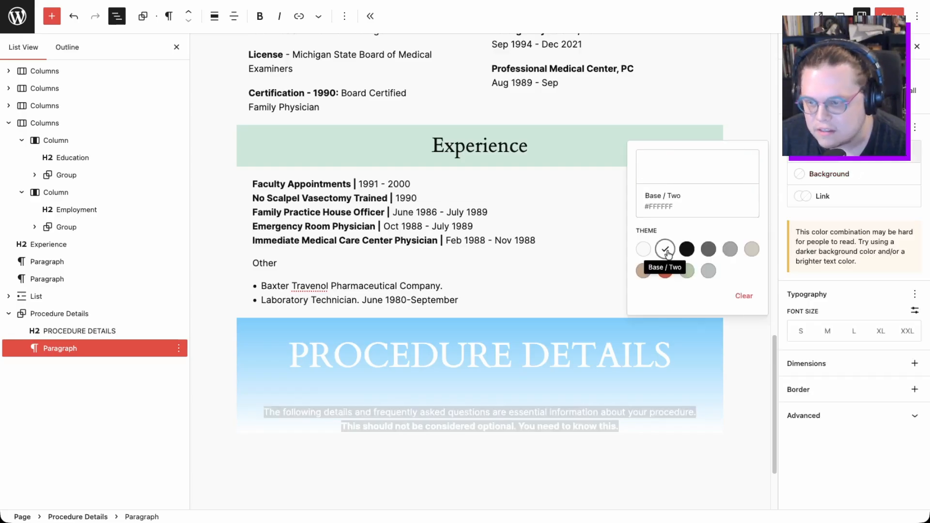
{"action": "left_click", "coordinate": [464, 409]}
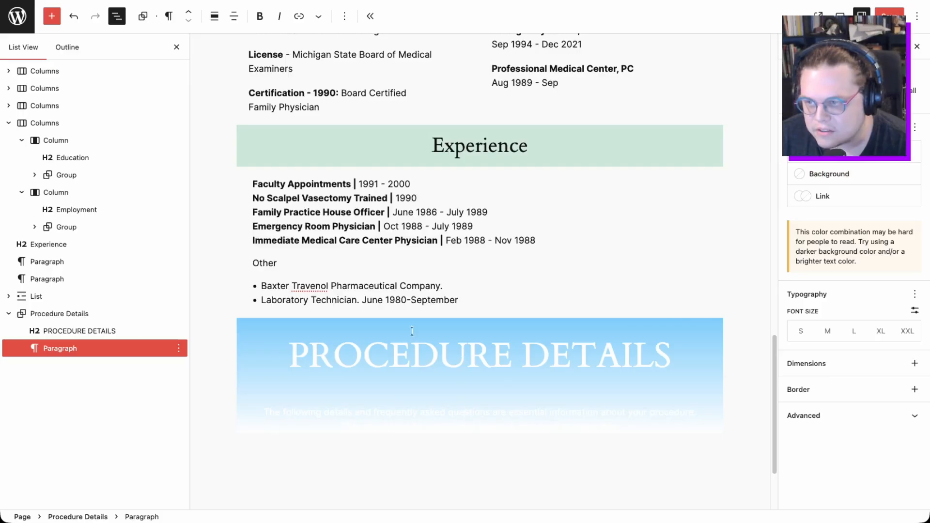
{"action": "left_click", "coordinate": [62, 315]}
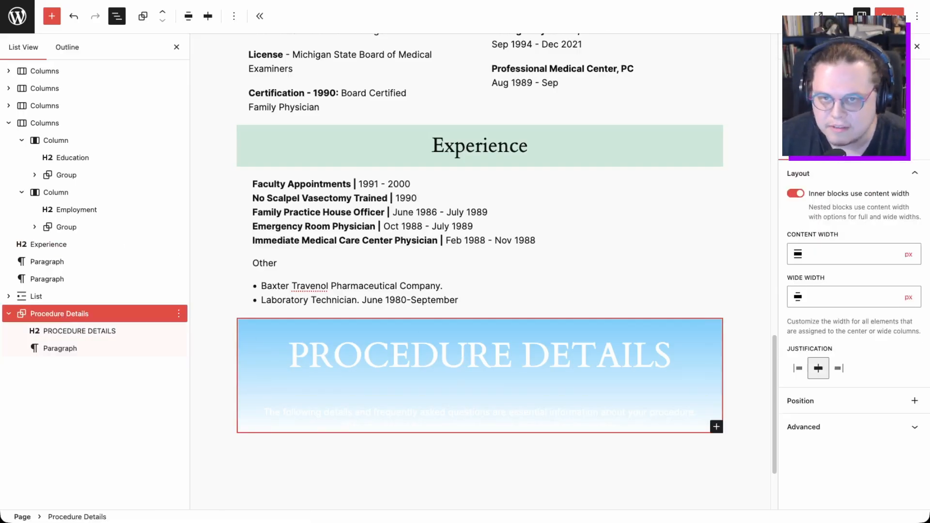
Step: Change the gradient's starting stop from 82CBF4 to the deeper blue 5AA3CD
{"action": "left_click", "coordinate": [865, 154]}
{"action": "left_click", "coordinate": [826, 220]}
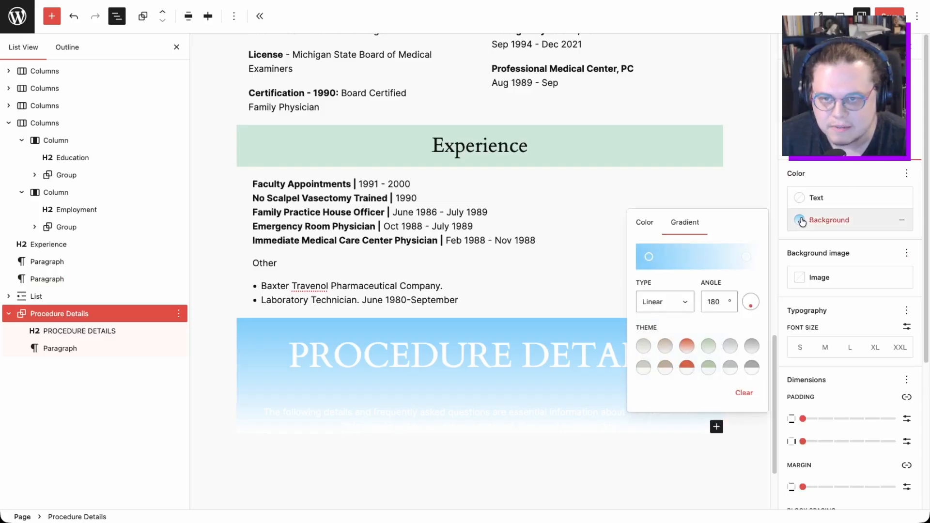
{"action": "left_click", "coordinate": [648, 258]}
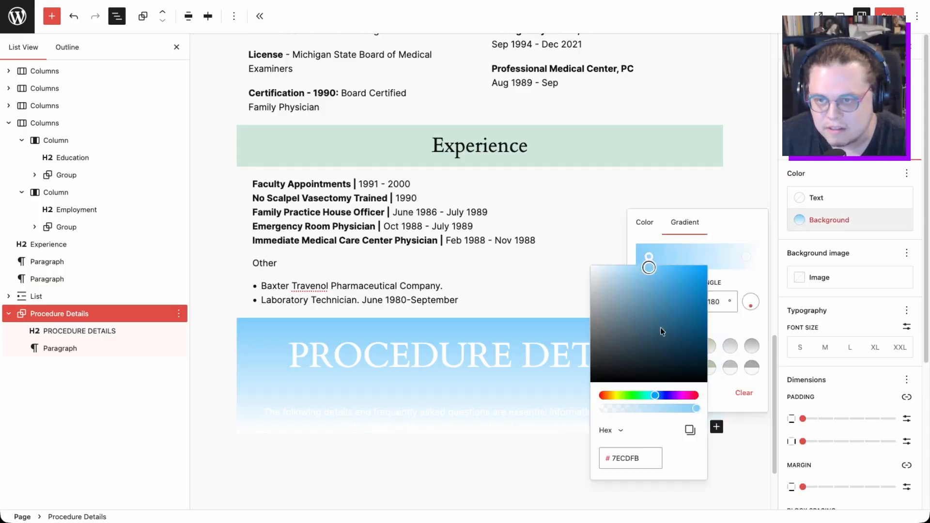
{"action": "left_click_drag", "start_coordinate": [650, 270], "coordinate": [657, 289]}
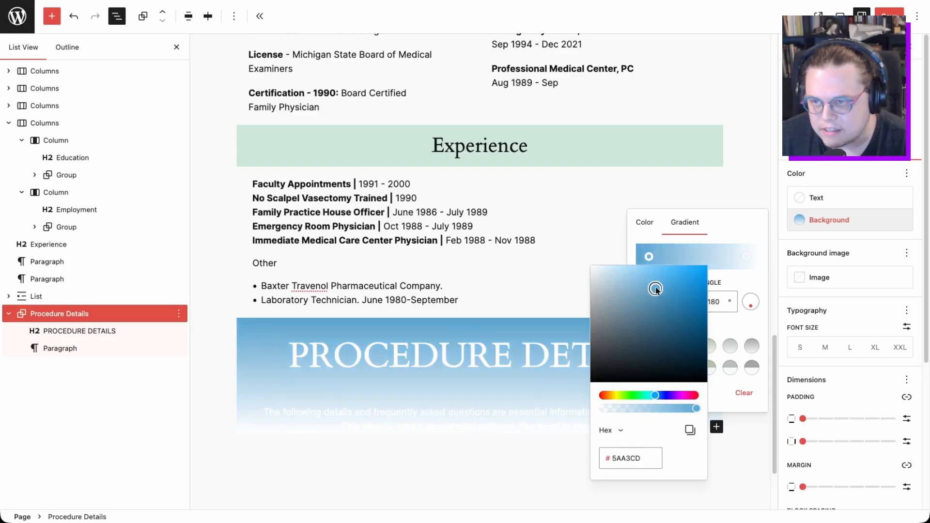
{"action": "left_click", "coordinate": [698, 190]}
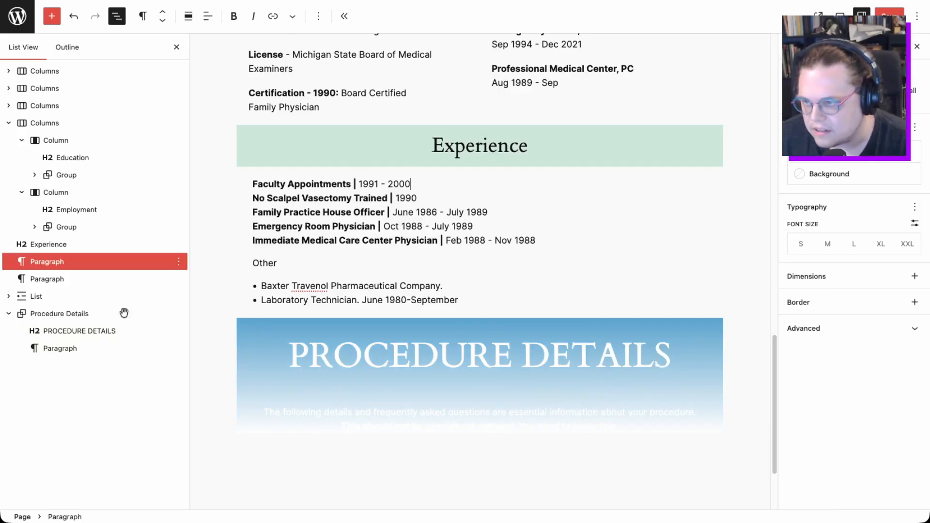
{"action": "left_click", "coordinate": [53, 349]}
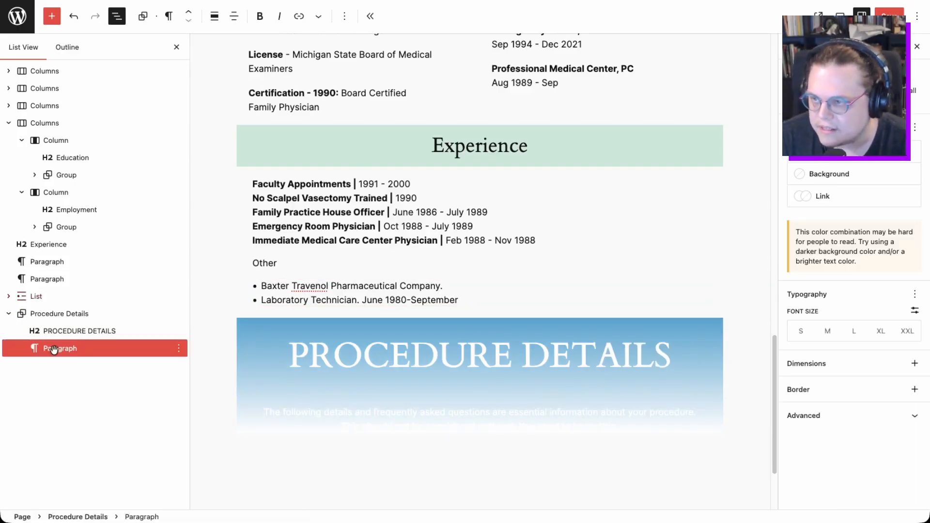
{"action": "right_click", "coordinate": [53, 350]}
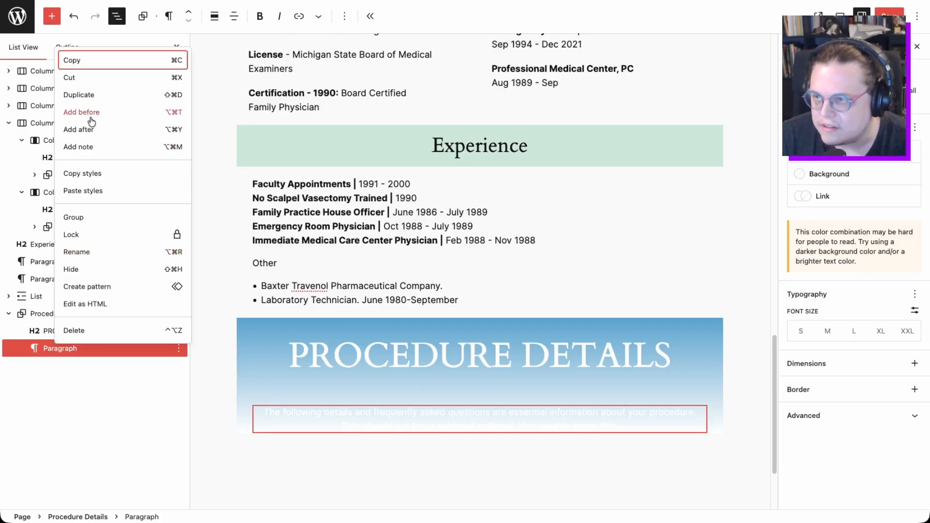
{"action": "left_click", "coordinate": [86, 130]}
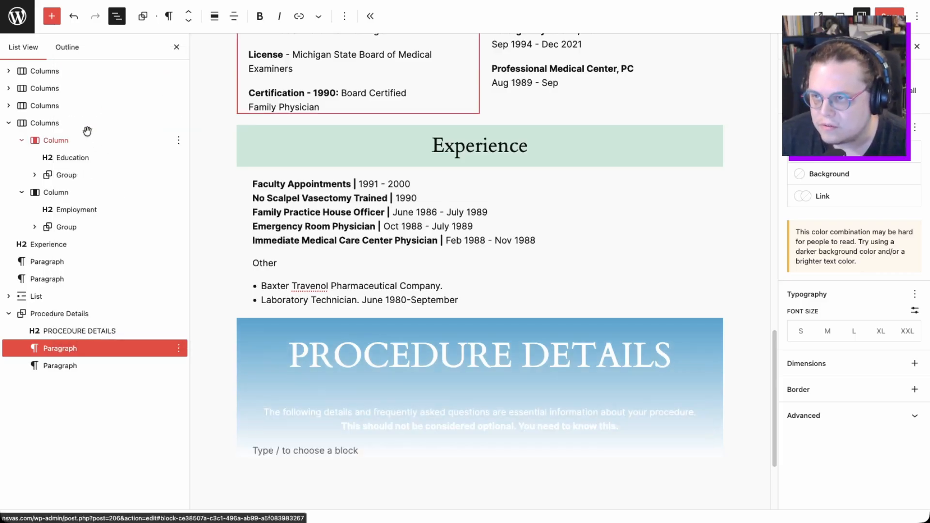
{"action": "left_click", "coordinate": [351, 450]}
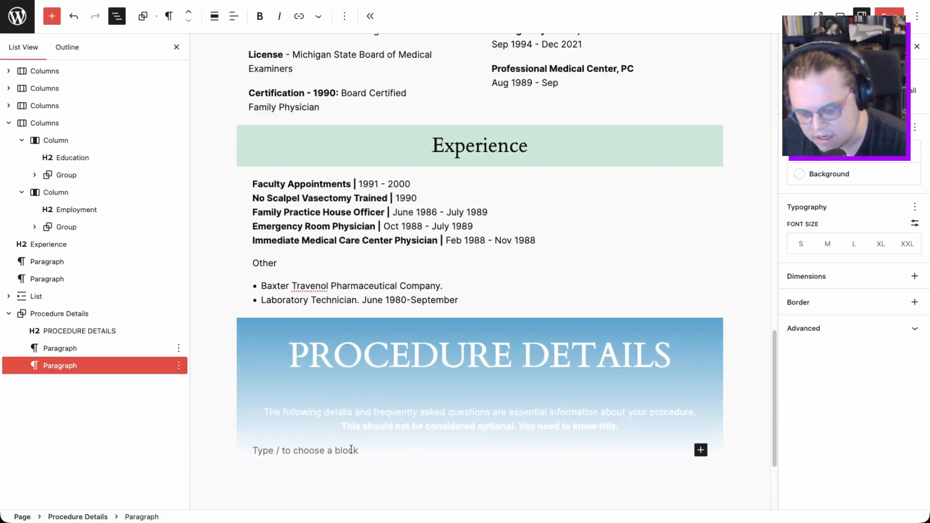
{"action": "type", "text": "/col"}
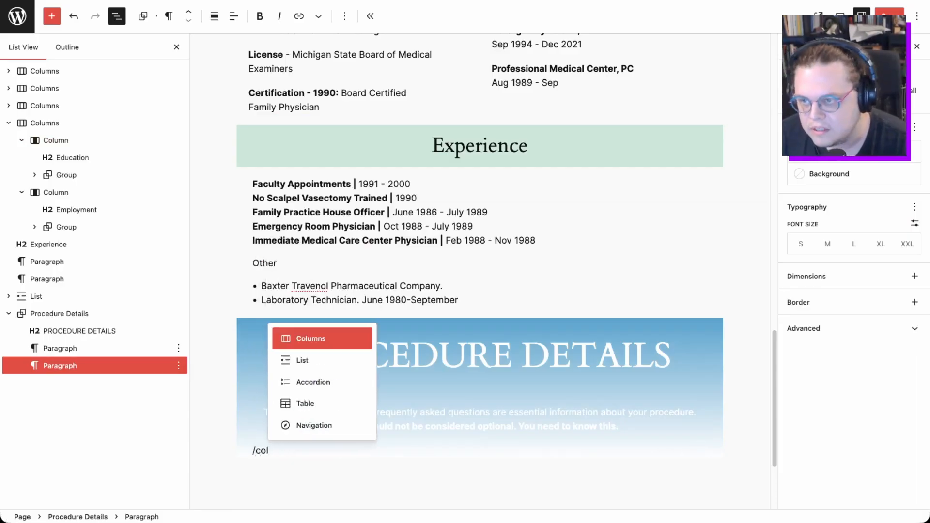
{"action": "left_click", "coordinate": [336, 338]}
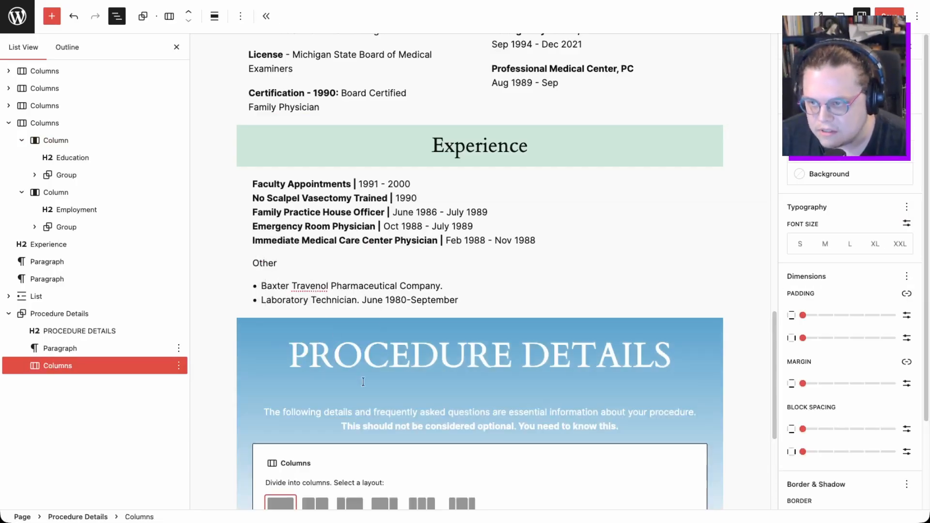
{"action": "scroll", "coordinate": [359, 416], "scroll_direction": "down", "scroll_amount": 1}
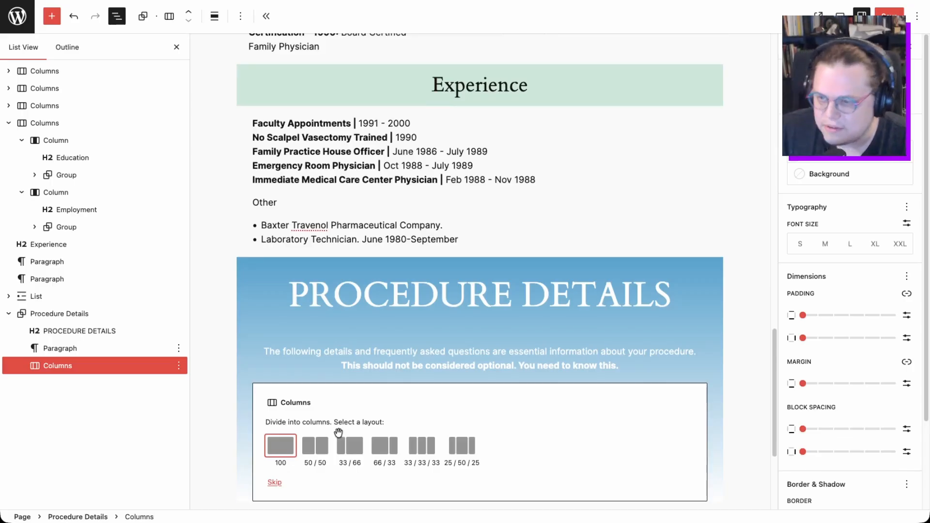
{"action": "left_click", "coordinate": [60, 366]}
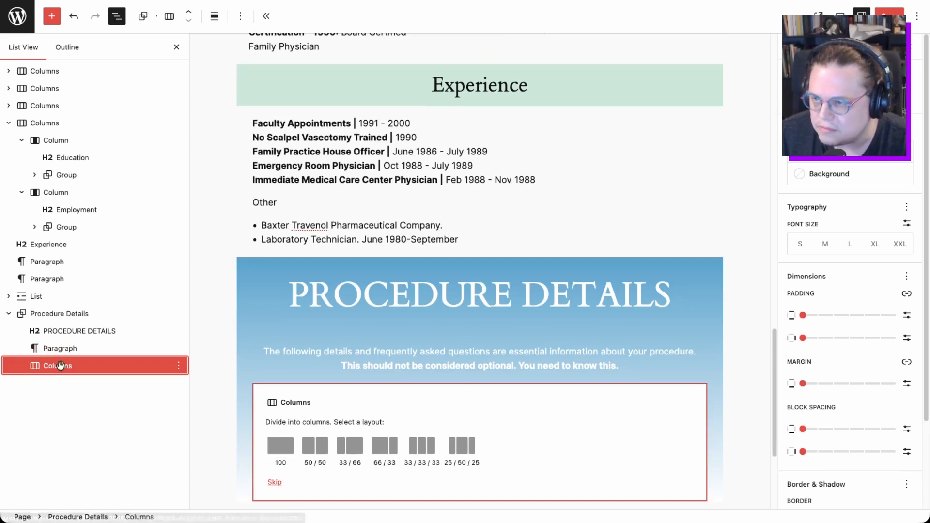
{"action": "right_click", "coordinate": [60, 366]}
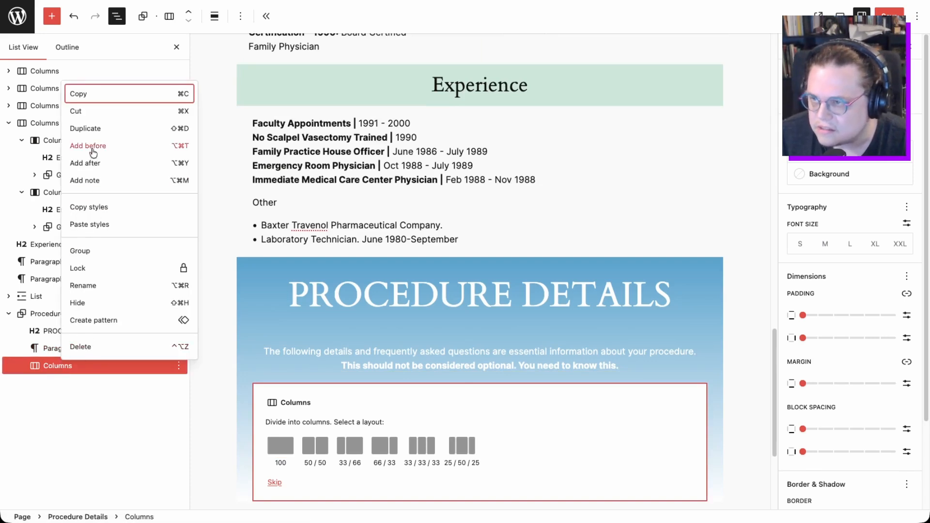
{"action": "left_click", "coordinate": [85, 347]}
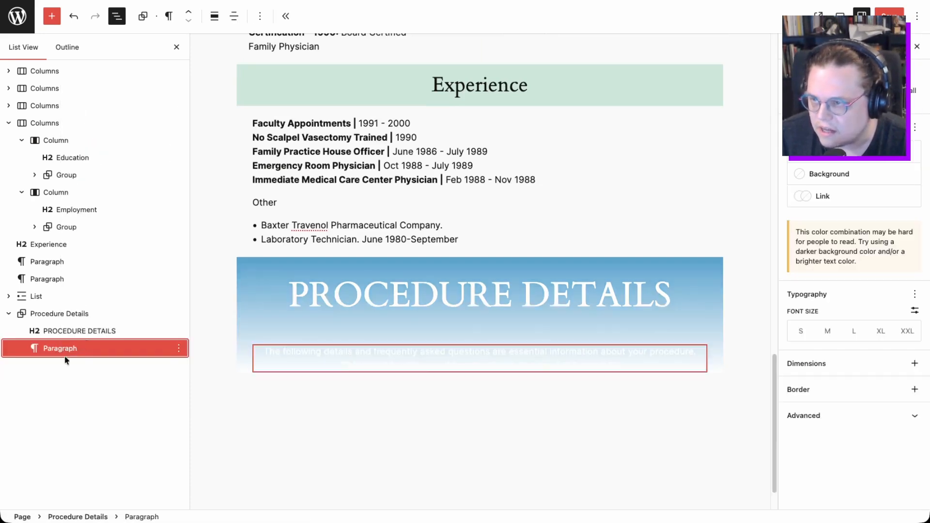
Step: Insert a Buttons block after the intro paragraph labelled 'Download this handout as a PDF'
{"action": "right_click", "coordinate": [66, 348]}
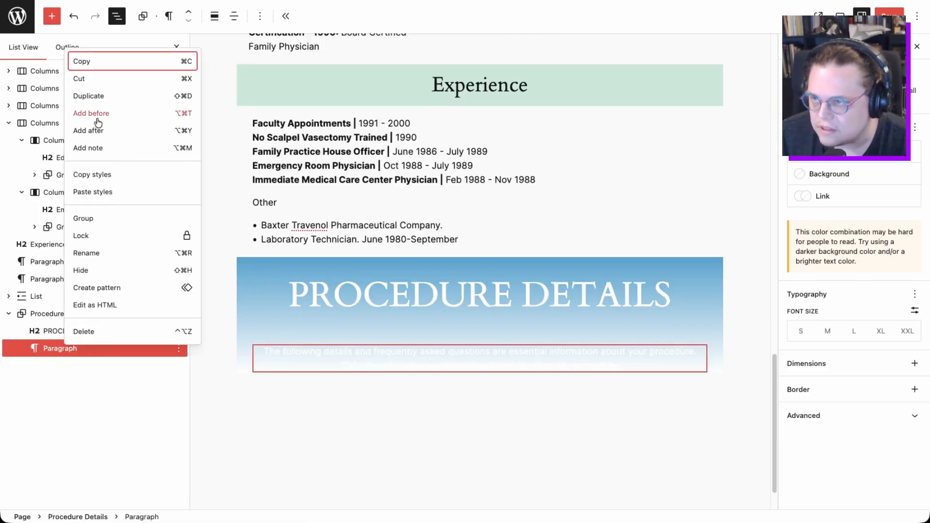
{"action": "left_click", "coordinate": [97, 130]}
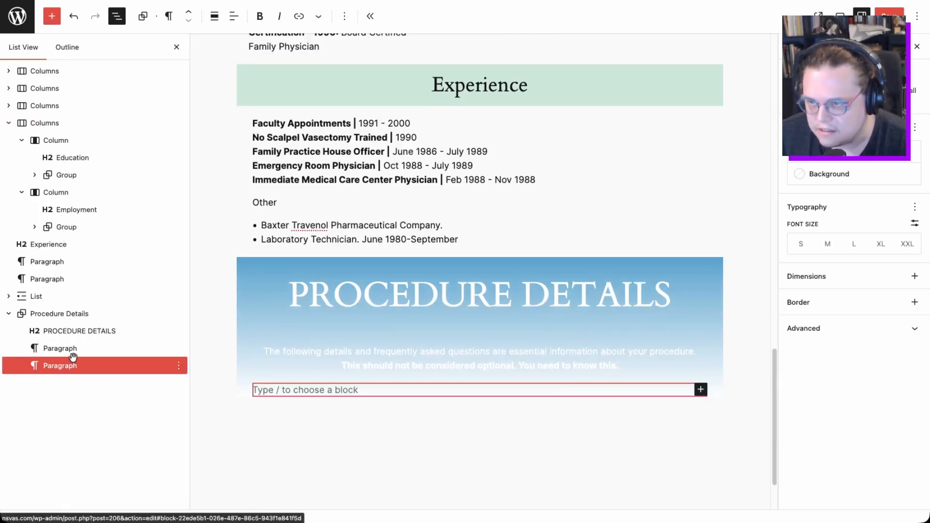
{"action": "type", "text": "/butt"}
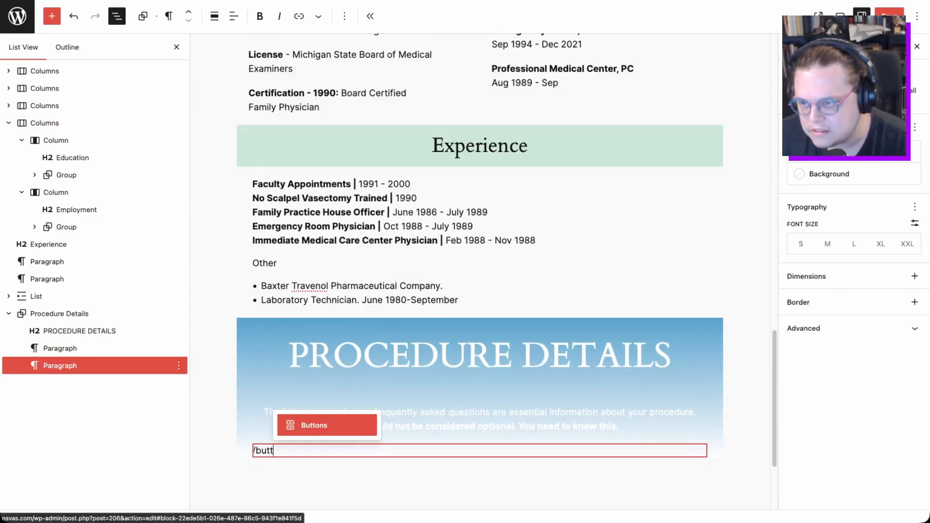
{"action": "key", "text": "Return"}
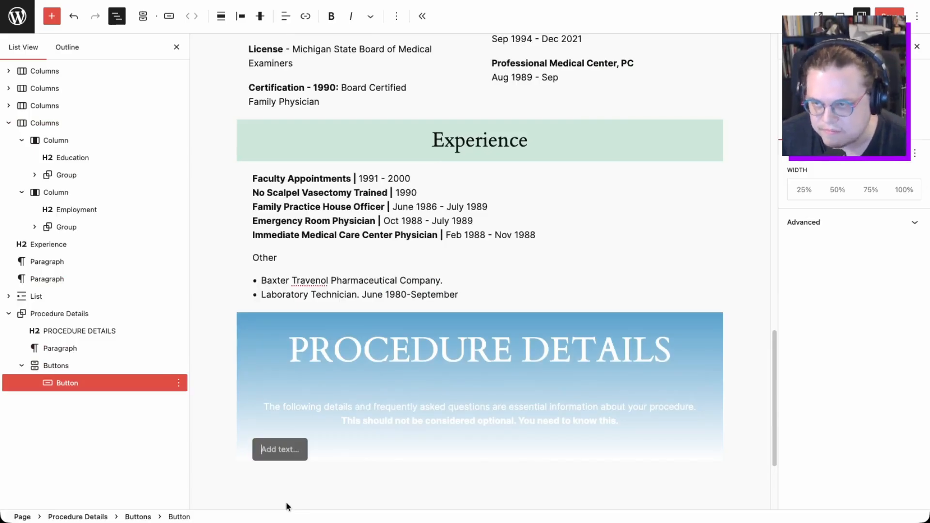
{"action": "left_click", "coordinate": [285, 451]}
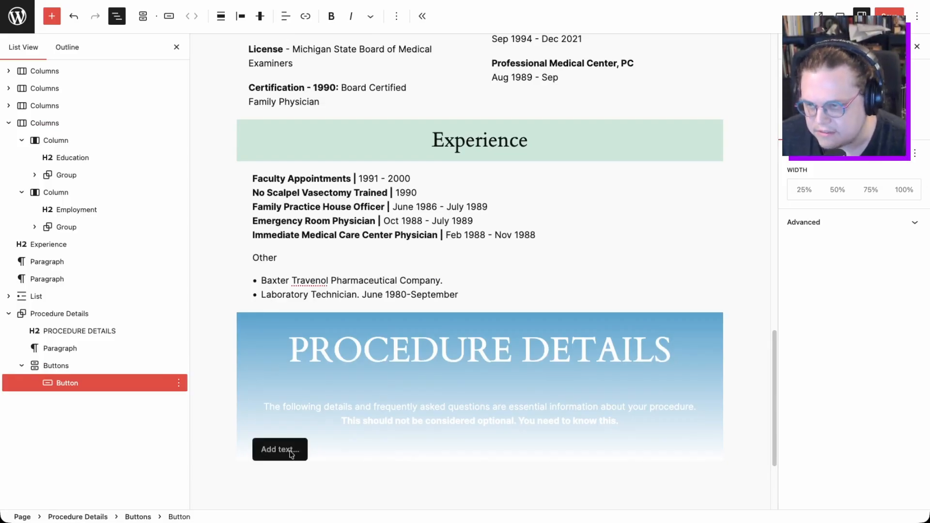
{"action": "type", "text": "Download this handout as a PDF"}
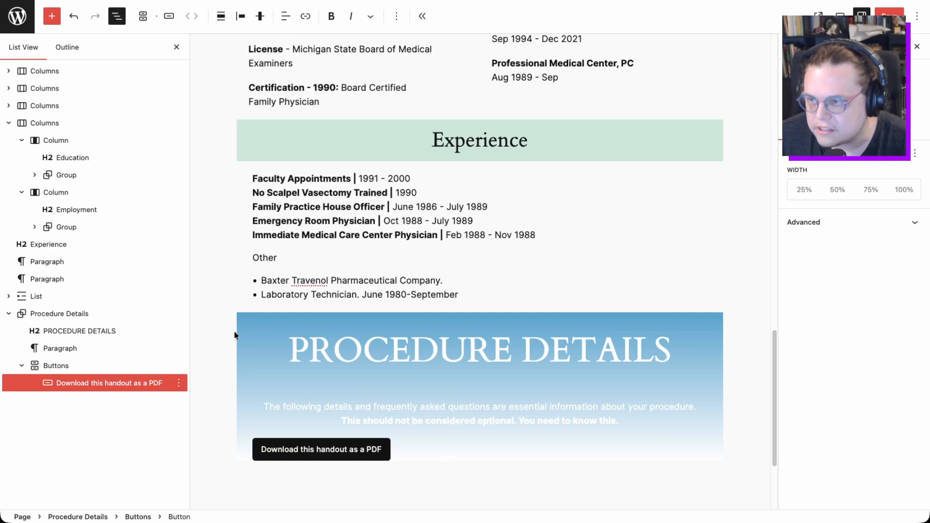
Step: Add a second button labelled 'View Informational Slideshow (Warning: Graphic)' after the download button
{"action": "right_click", "coordinate": [122, 385]}
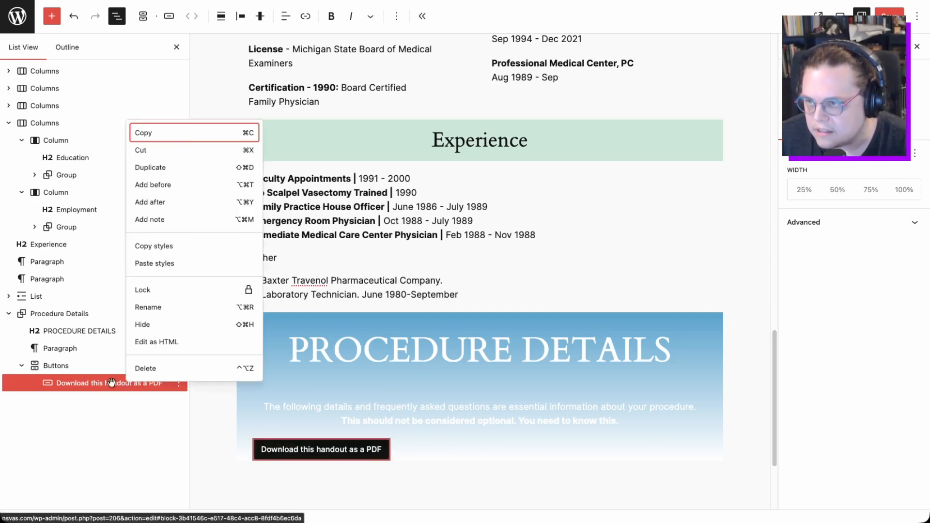
{"action": "right_click", "coordinate": [78, 369], "text": "shift"}
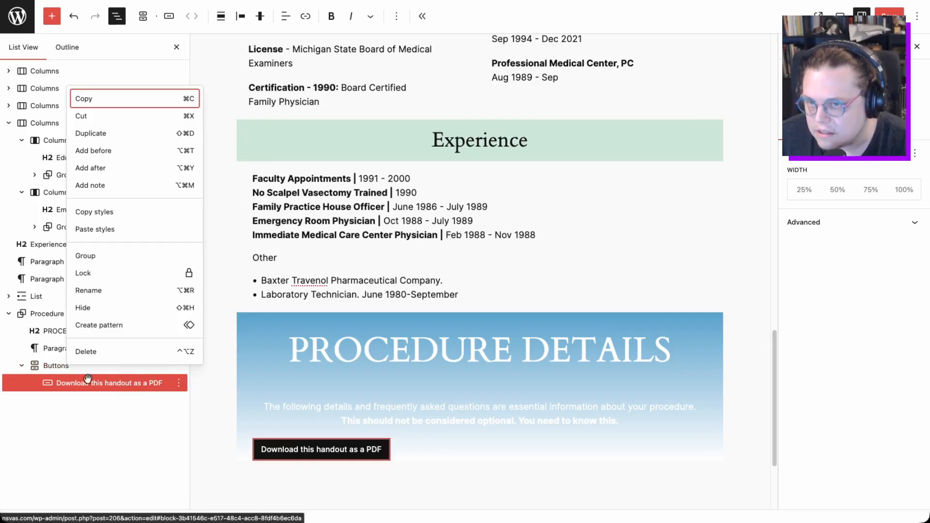
{"action": "left_click", "coordinate": [385, 450]}
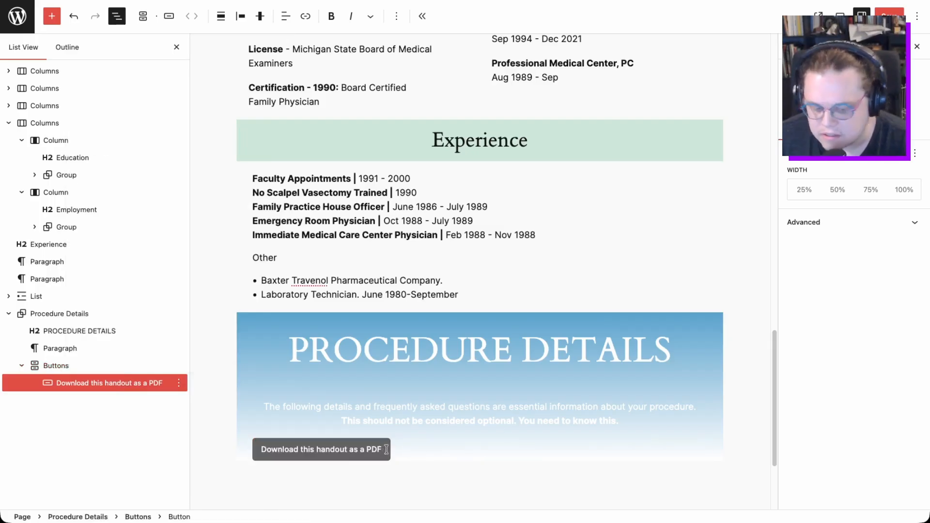
{"action": "key", "text": "Return"}
{"action": "type", "text": "View Informational Slideshow (Warning: Graphic)"}
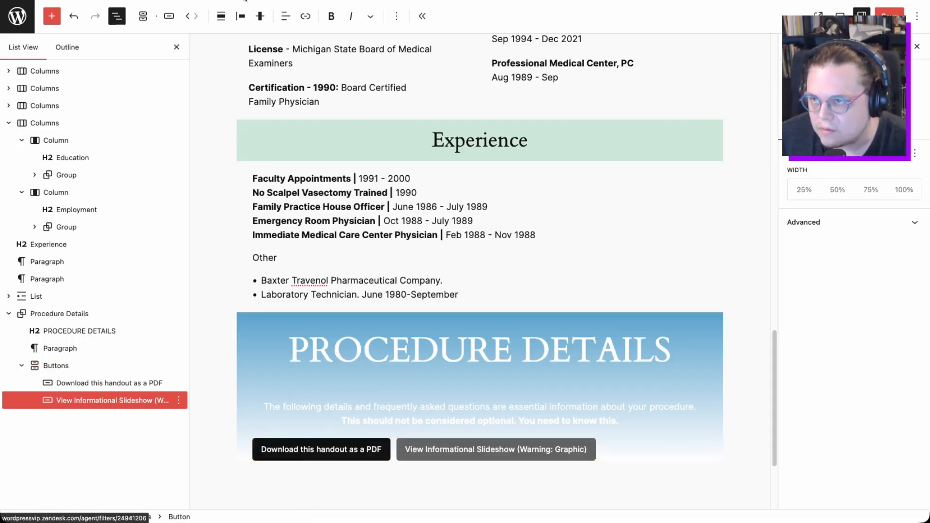
{"action": "left_click", "coordinate": [240, 16]}
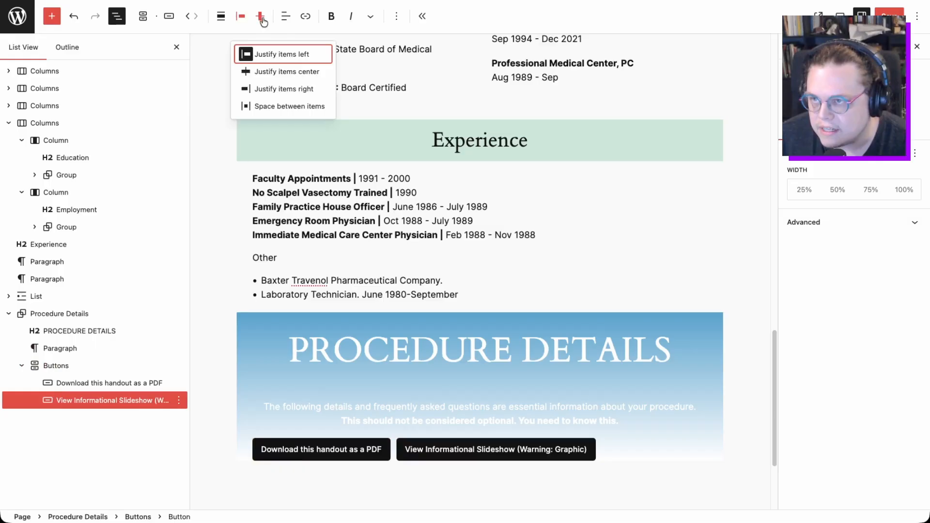
Step: Justify the two buttons to center and give the Buttons block top padding of 1
{"action": "left_click", "coordinate": [272, 73]}
{"action": "mouse_move", "coordinate": [271, 75]}
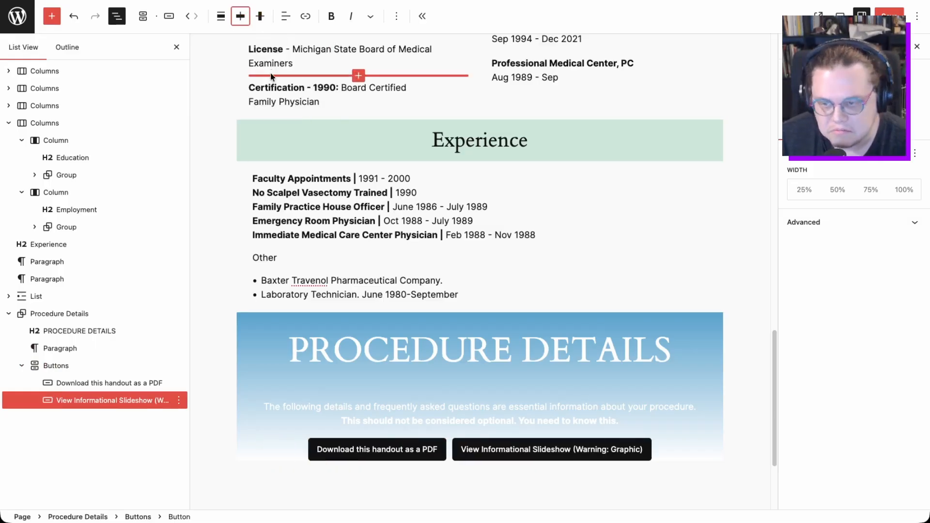
{"action": "left_click", "coordinate": [65, 366]}
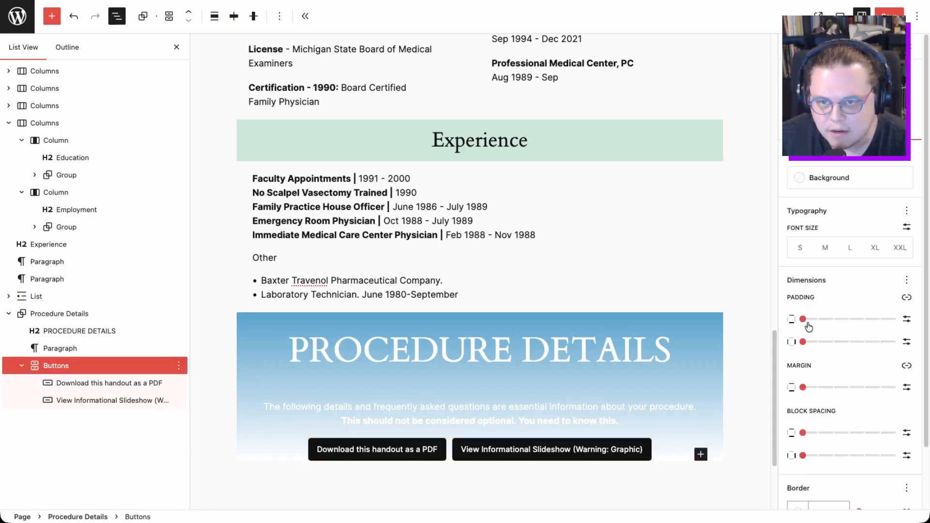
{"action": "left_click_drag", "start_coordinate": [805, 320], "coordinate": [823, 322]}
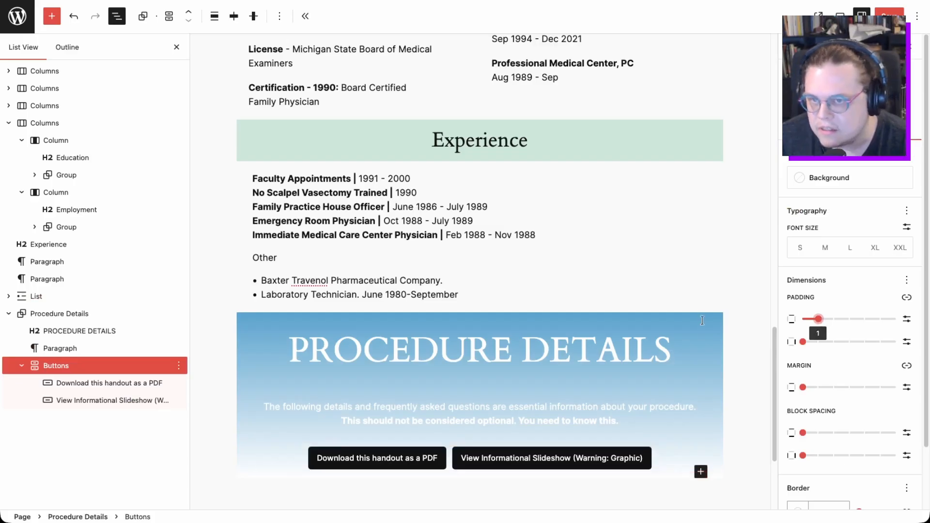
{"action": "left_click", "coordinate": [90, 384]}
{"action": "left_click", "coordinate": [92, 401]}
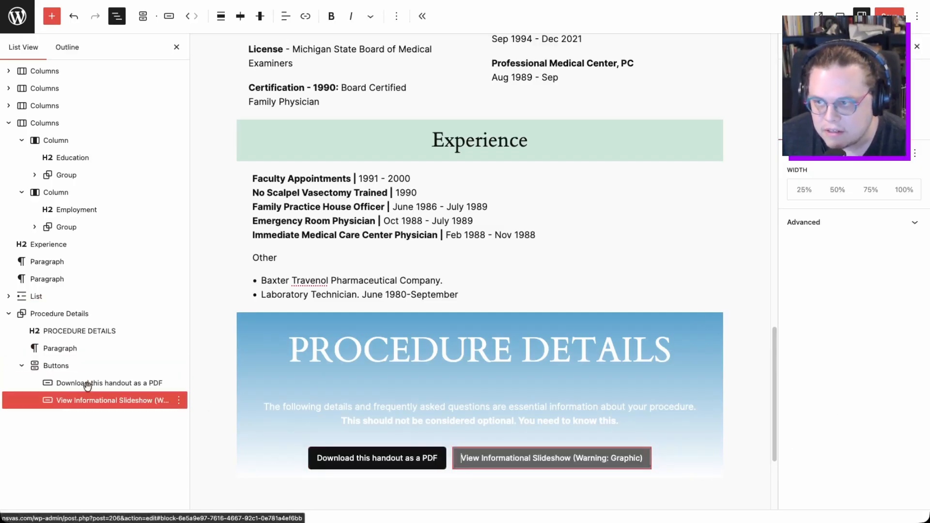
{"action": "left_click", "coordinate": [61, 366]}
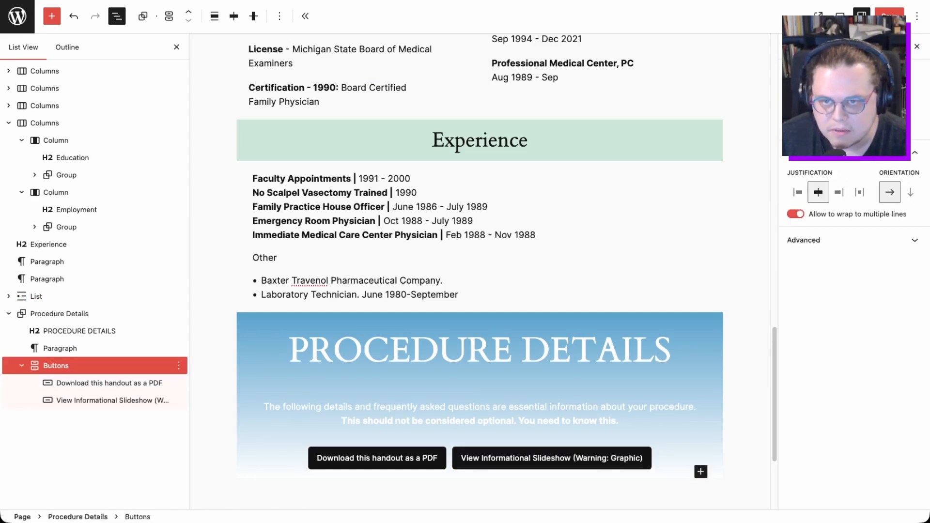
{"action": "left_click", "coordinate": [824, 127]}
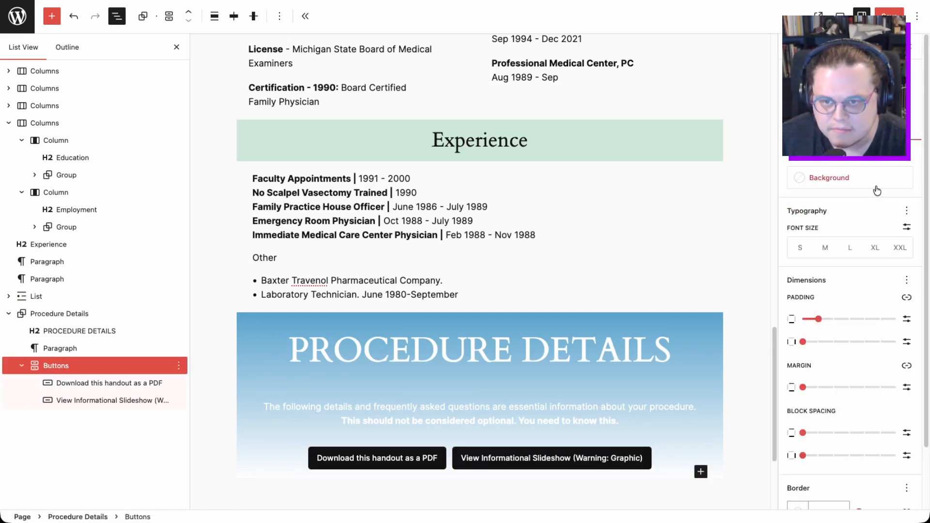
{"action": "scroll", "coordinate": [877, 191], "scroll_direction": "down", "scroll_amount": 2}
{"action": "scroll", "coordinate": [877, 190], "scroll_direction": "up", "scroll_amount": 2}
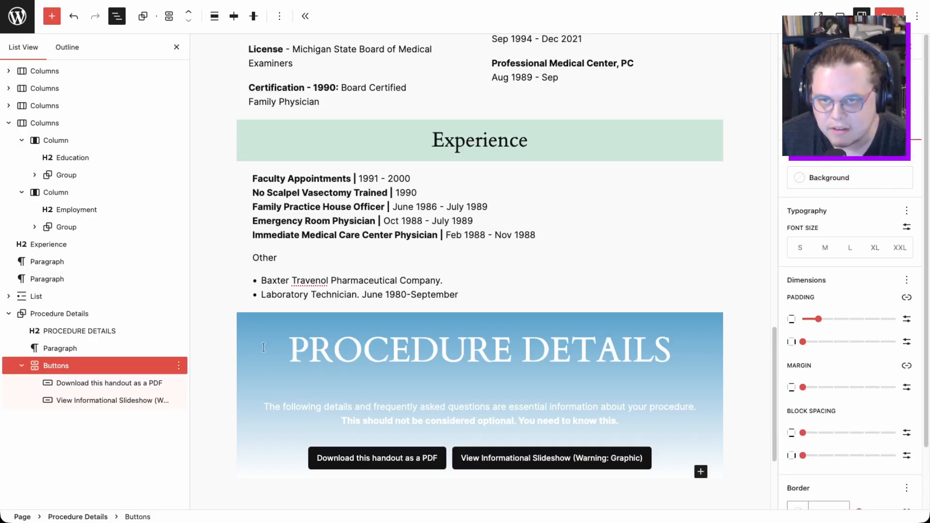
{"action": "left_click", "coordinate": [95, 385]}
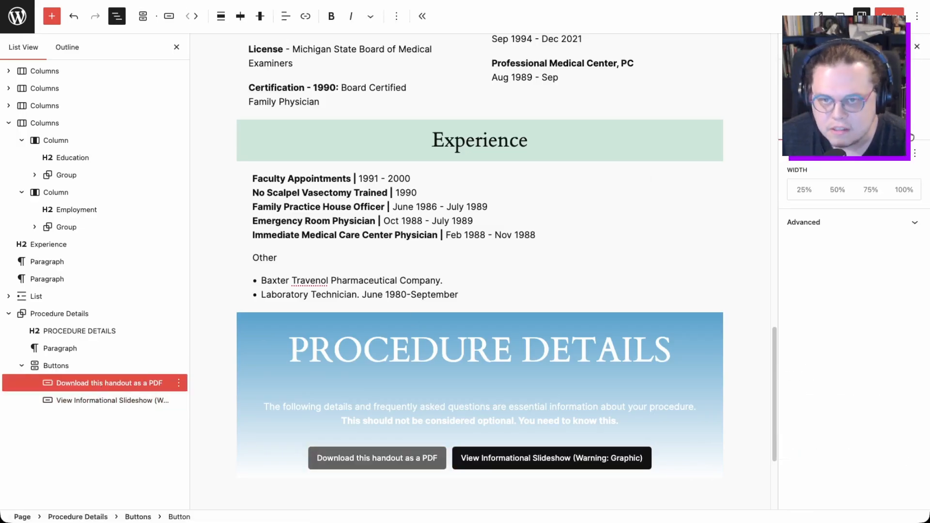
Step: Copy the 425598 hex value from the PDF download button's custom background colour
{"action": "left_click", "coordinate": [911, 137]}
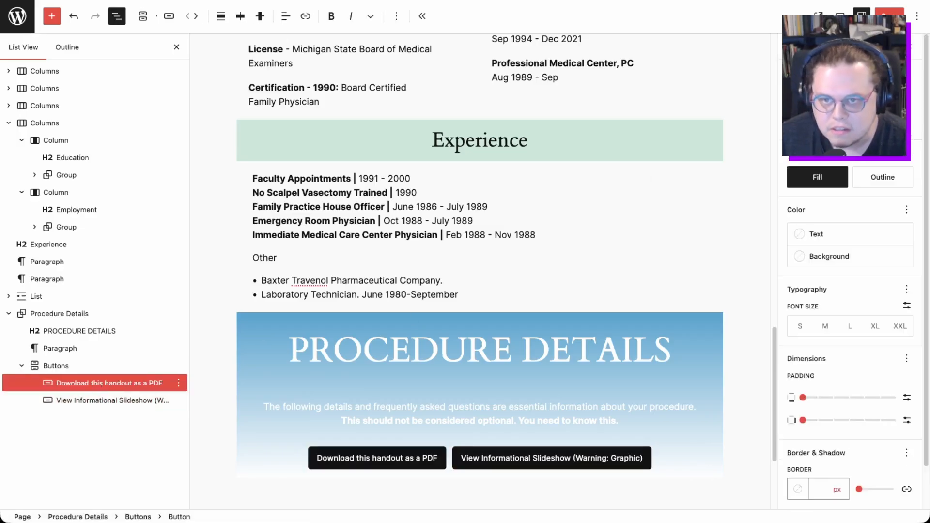
{"action": "left_click", "coordinate": [829, 259]}
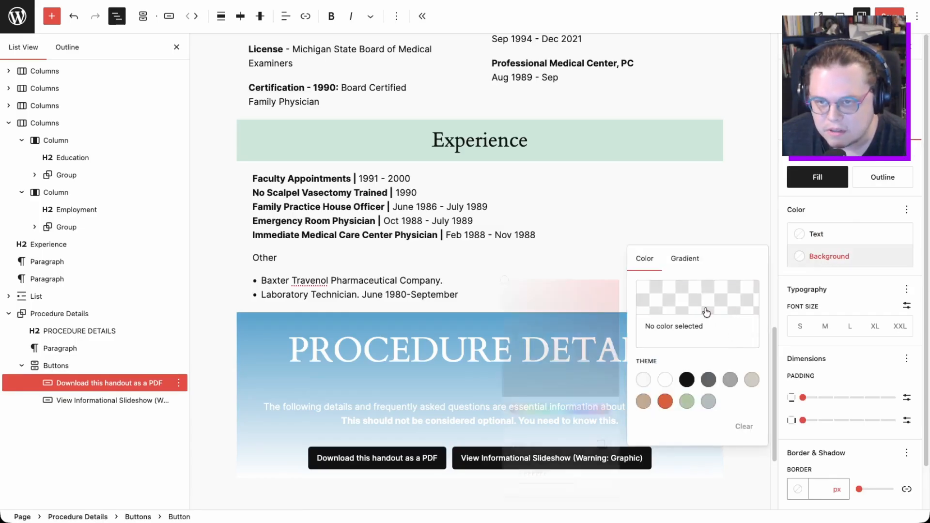
{"action": "left_click", "coordinate": [706, 313]}
{"action": "left_click", "coordinate": [572, 410]}
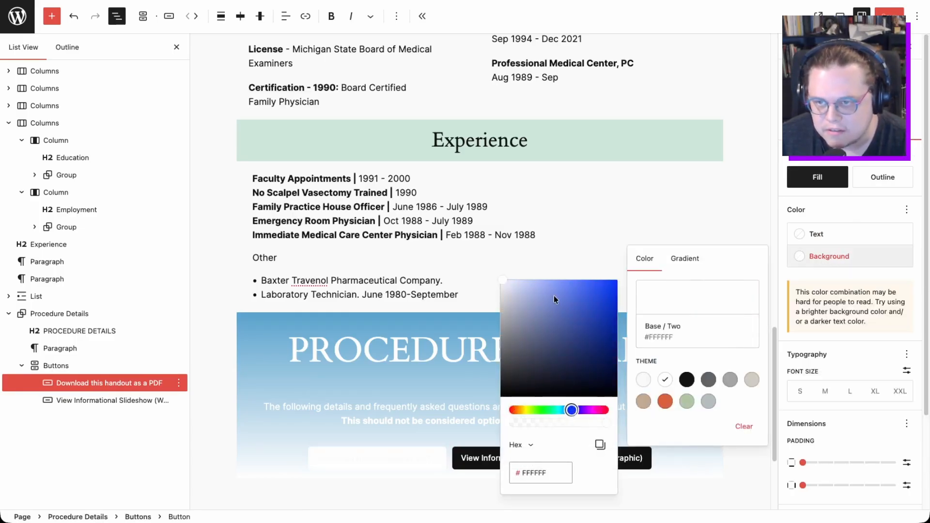
{"action": "left_click_drag", "start_coordinate": [550, 306], "coordinate": [568, 330]}
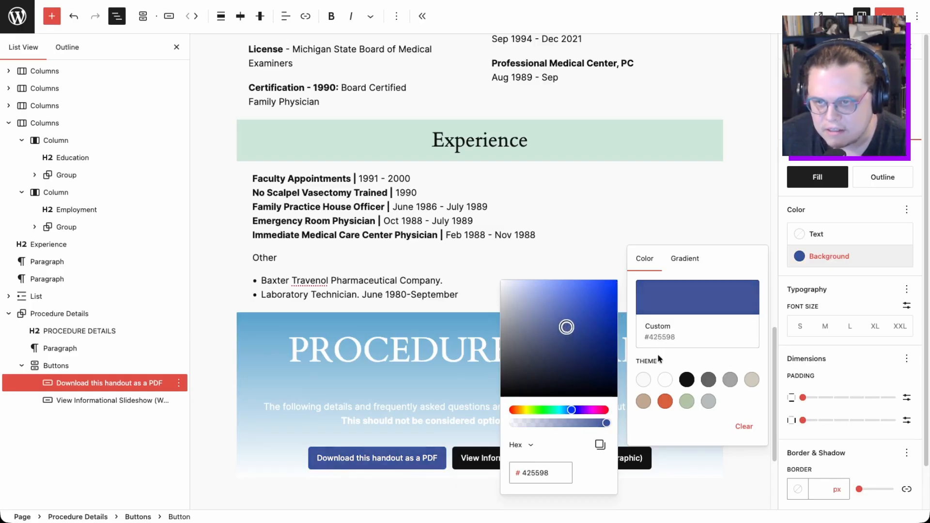
{"action": "left_click_drag", "start_coordinate": [675, 337], "coordinate": [649, 337]}
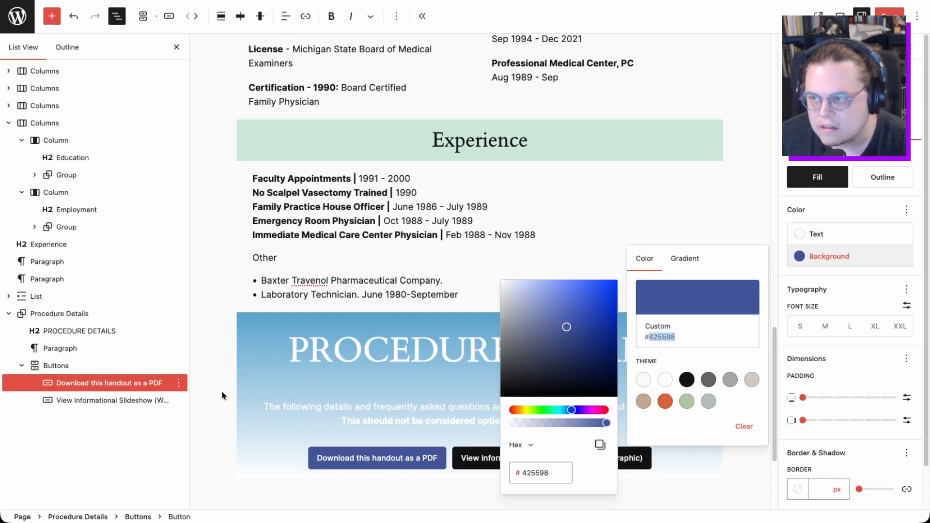
Step: Paste #425598 as the View Informational Slideshow button's custom background colour
{"action": "left_click", "coordinate": [136, 401]}
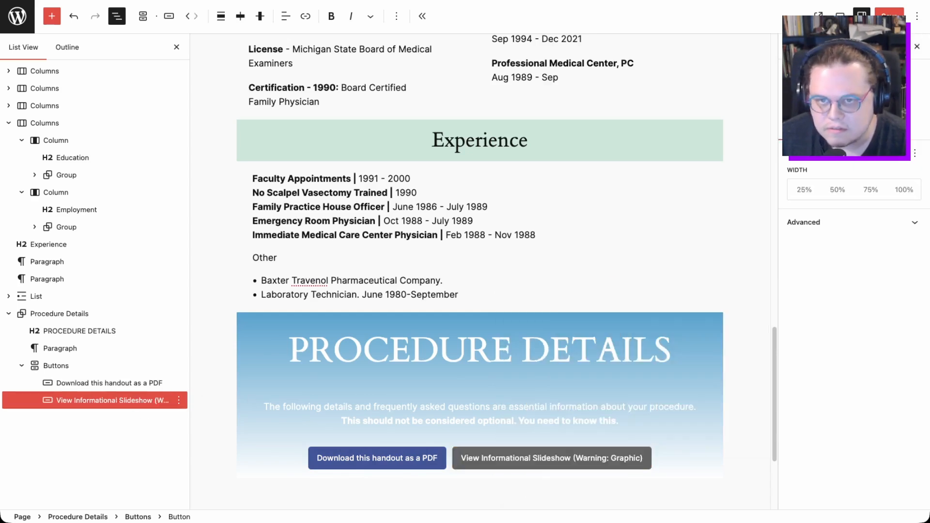
{"action": "left_click", "coordinate": [853, 97]}
{"action": "left_click", "coordinate": [826, 257]}
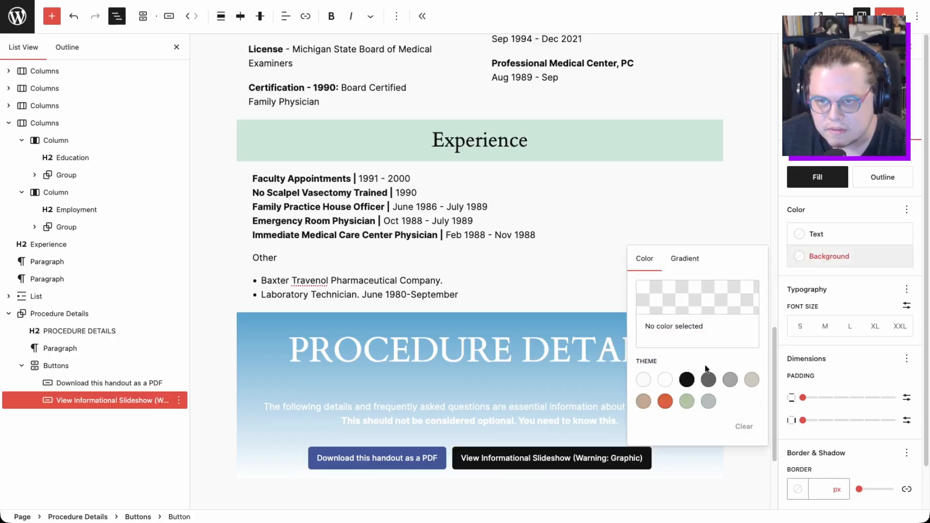
{"action": "left_click", "coordinate": [676, 315]}
{"action": "left_click_drag", "start_coordinate": [545, 473], "coordinate": [513, 473]}
{"action": "type", "text": "3F51B5"}
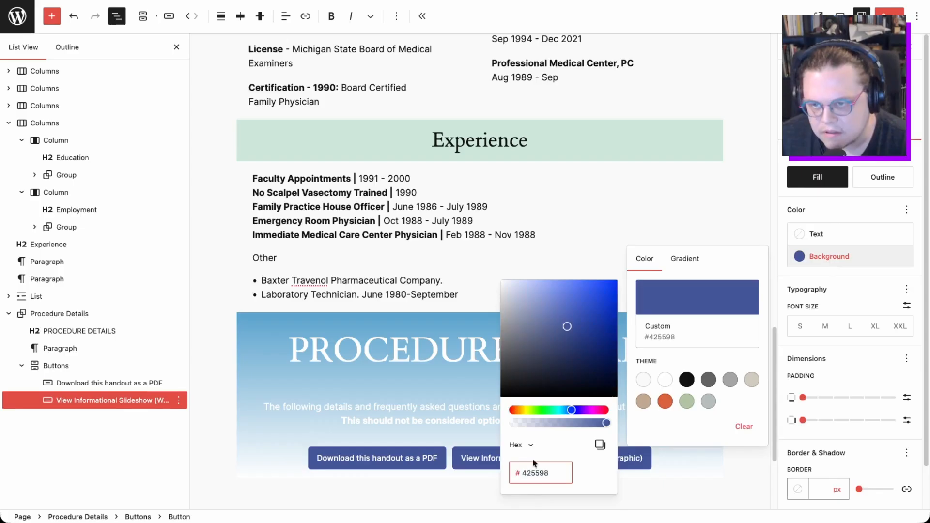
{"action": "left_click", "coordinate": [680, 473]}
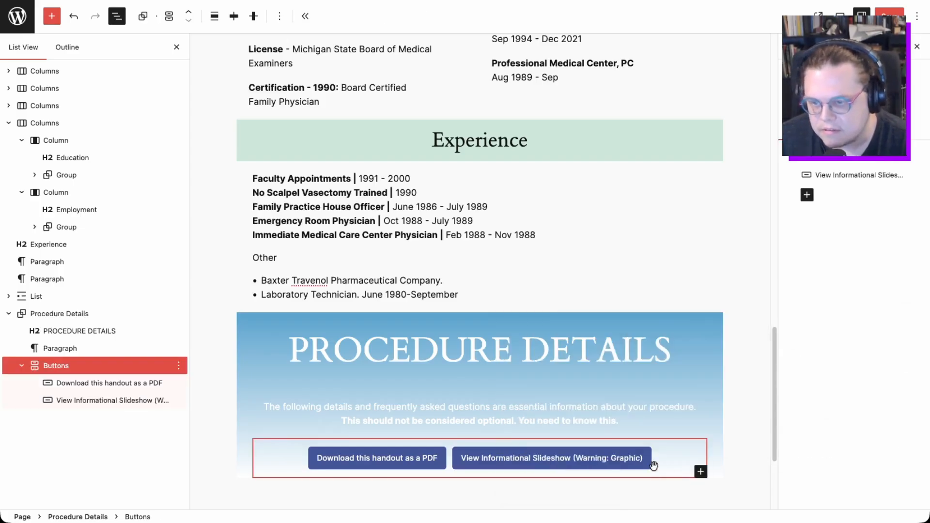
{"action": "left_click", "coordinate": [127, 387]}
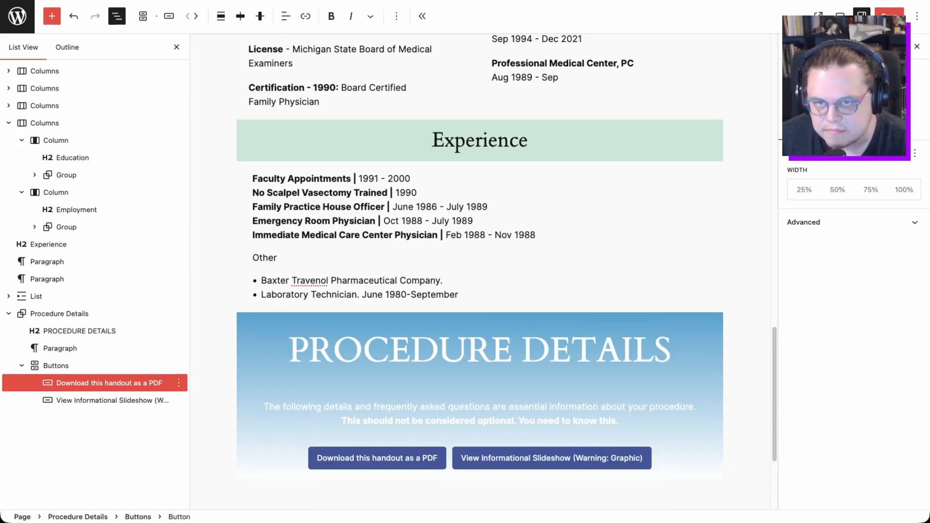
Step: Try XL and L on the PDF download button, then settle on the M font size
{"action": "left_click", "coordinate": [886, 129]}
{"action": "left_click", "coordinate": [875, 326]}
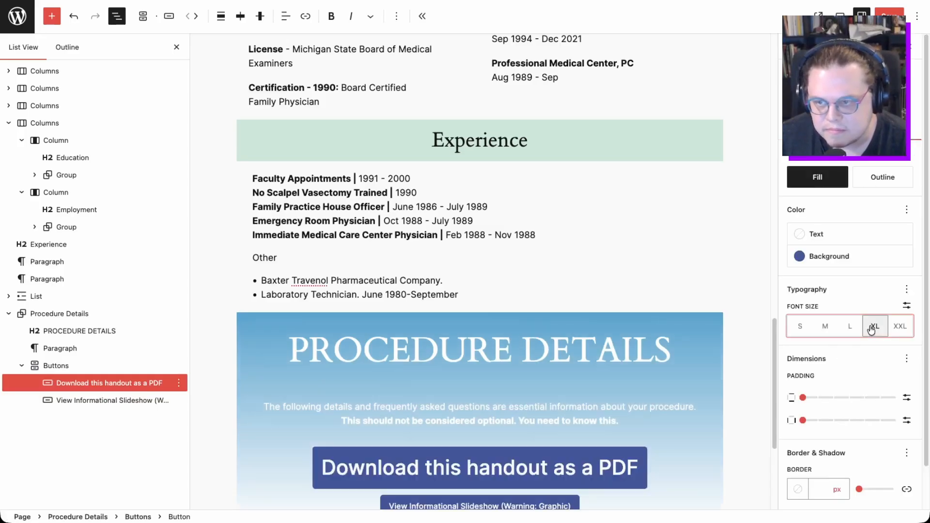
{"action": "left_click", "coordinate": [851, 328]}
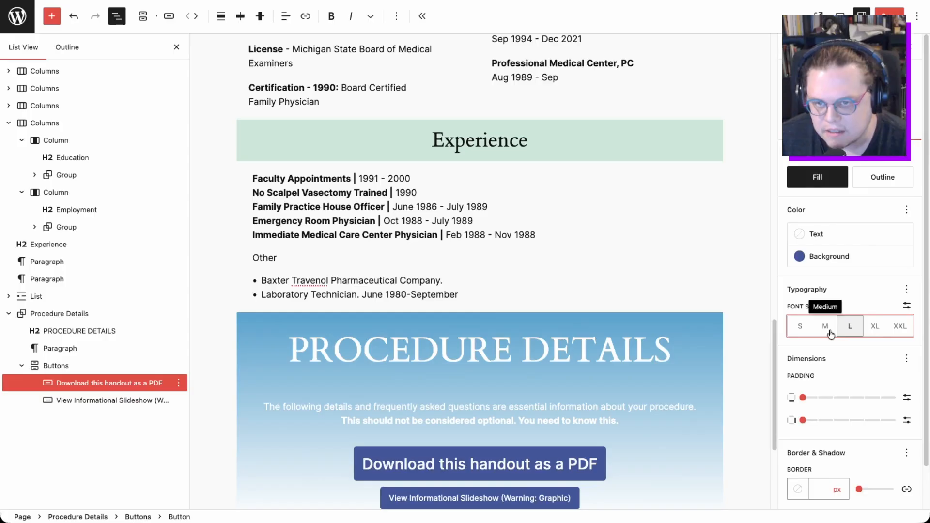
{"action": "left_click", "coordinate": [825, 326]}
{"action": "left_click", "coordinate": [853, 329]}
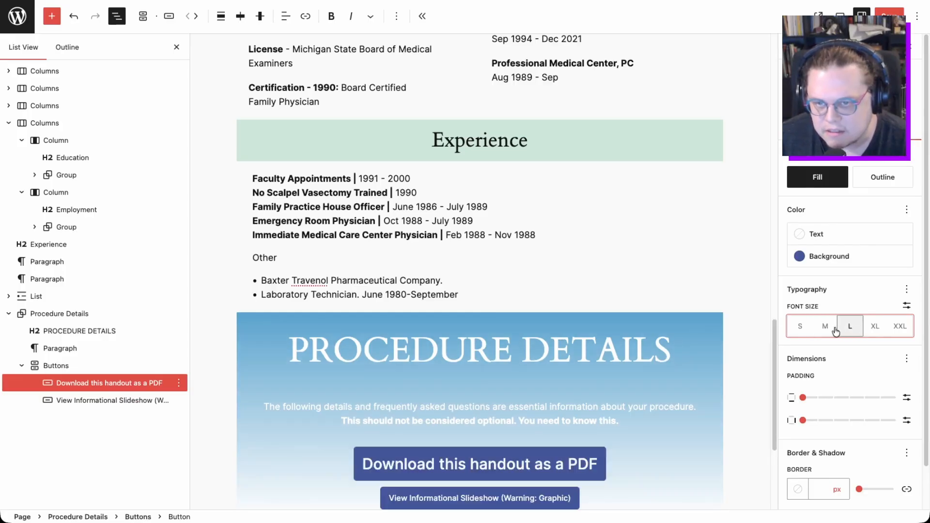
{"action": "left_click", "coordinate": [825, 326]}
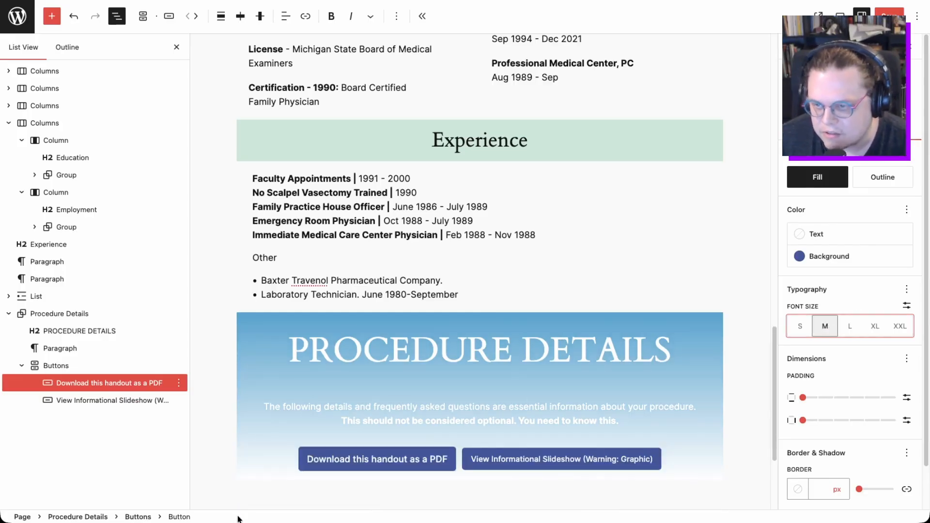
{"action": "left_click", "coordinate": [115, 464]}
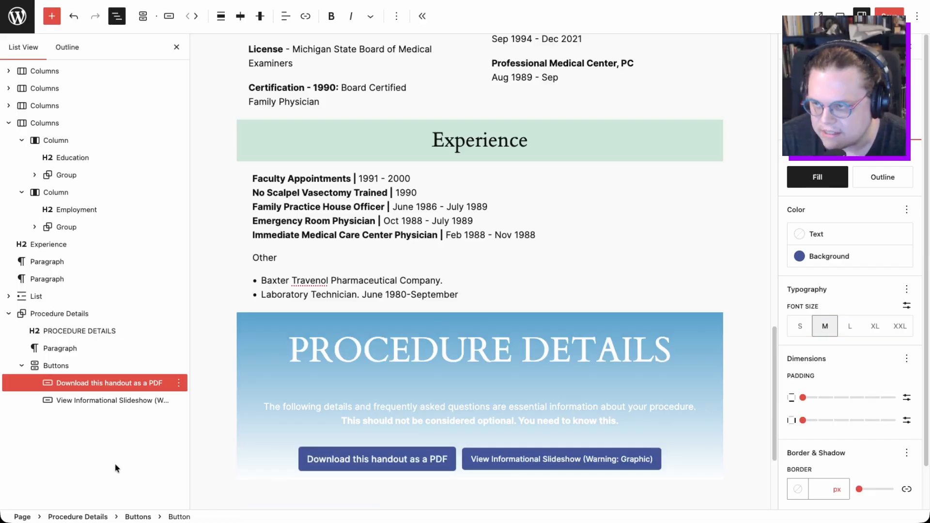
{"action": "left_click", "coordinate": [21, 367]}
Step: Insert an H3 heading block after the Buttons group using /head
{"action": "right_click", "coordinate": [50, 367]}
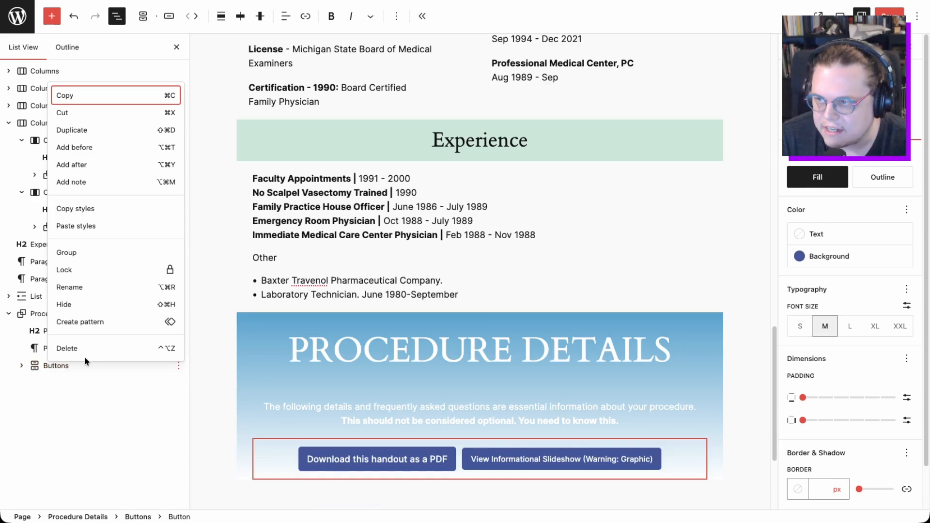
{"action": "left_click", "coordinate": [91, 165]}
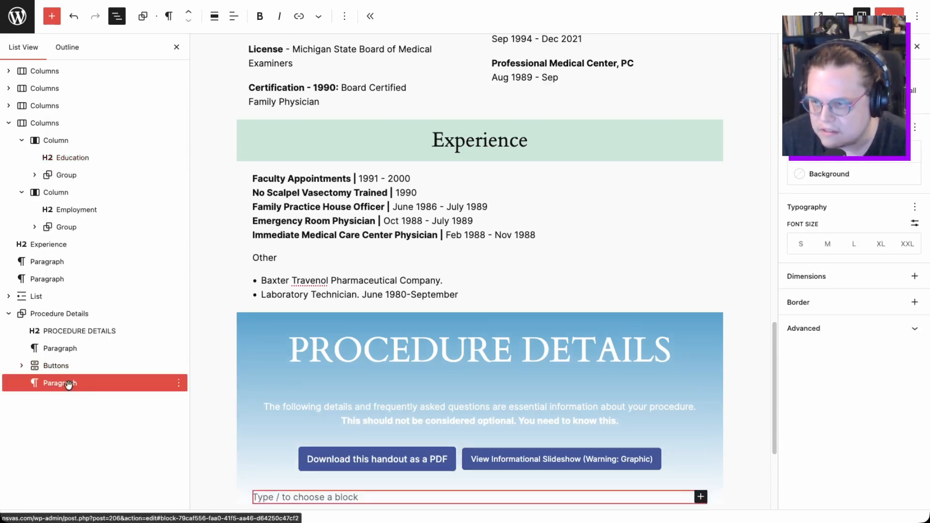
{"action": "type", "text": "/head"}
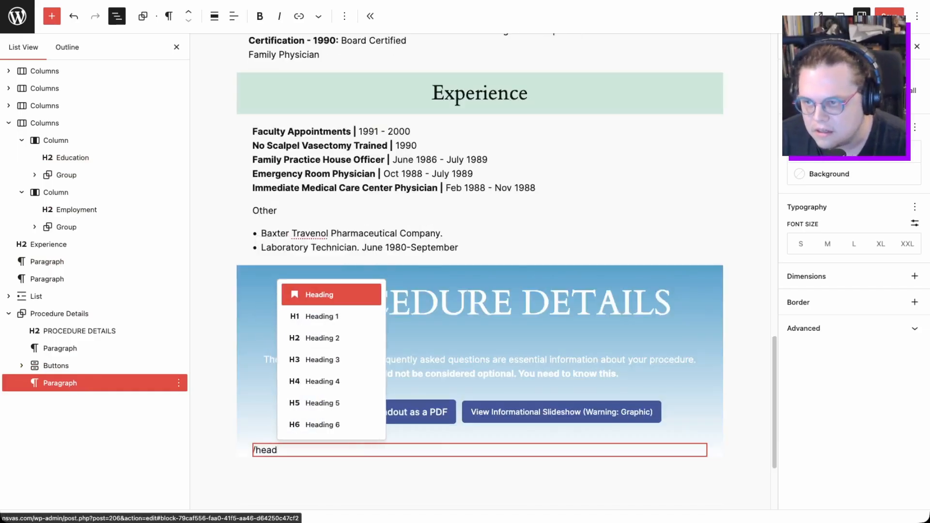
{"action": "key", "text": "Return"}
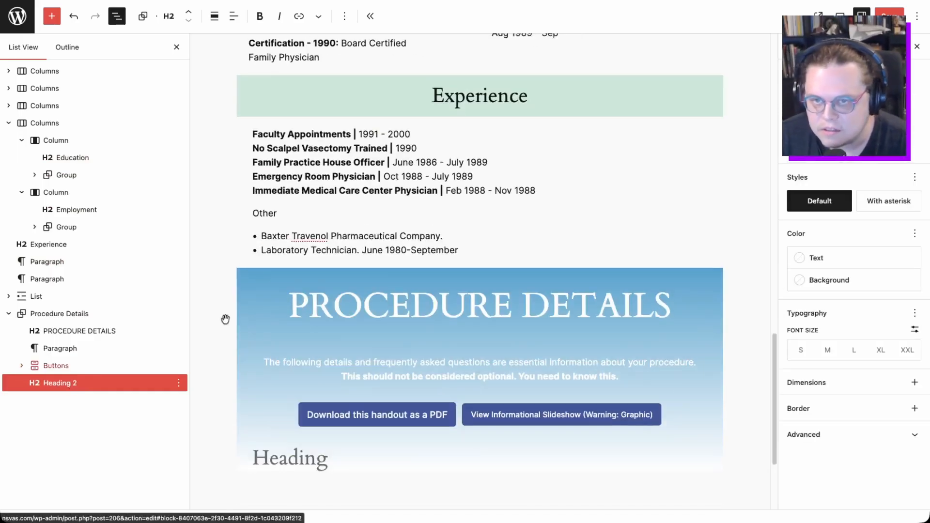
{"action": "key", "text": "ctrl+alt+3"}
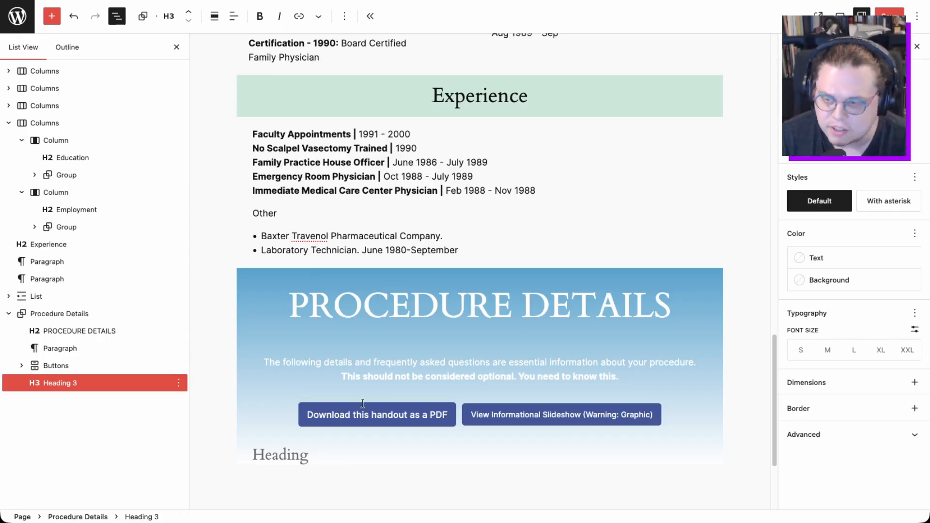
Step: Center the heading and type 'WHAT TO EXPECT - A BRIEF OVERVIEW'
{"action": "left_click", "coordinate": [296, 459]}
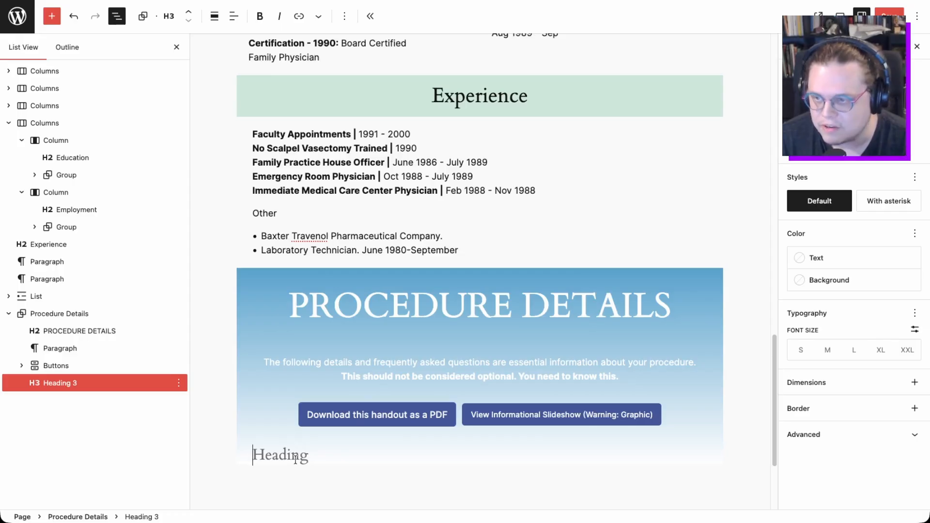
{"action": "left_click", "coordinate": [234, 16]}
{"action": "left_click", "coordinate": [253, 71]}
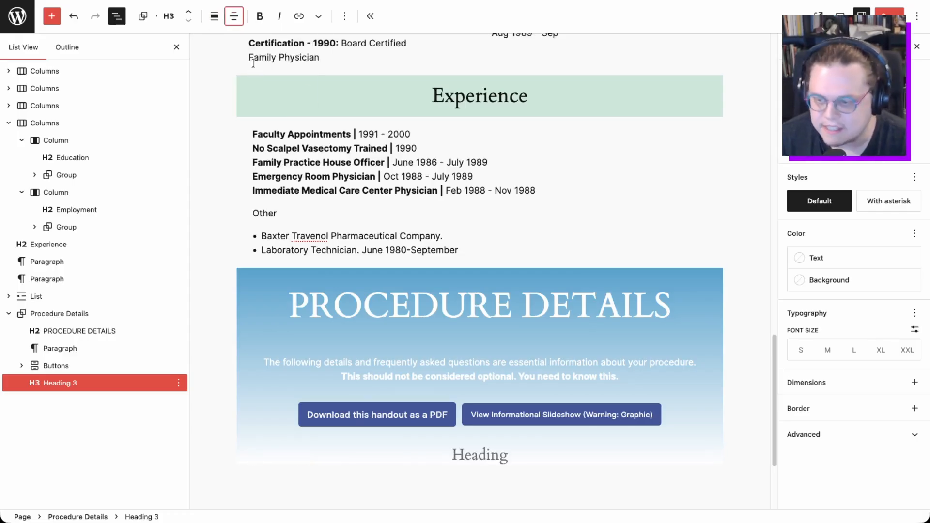
{"action": "left_click", "coordinate": [476, 452]}
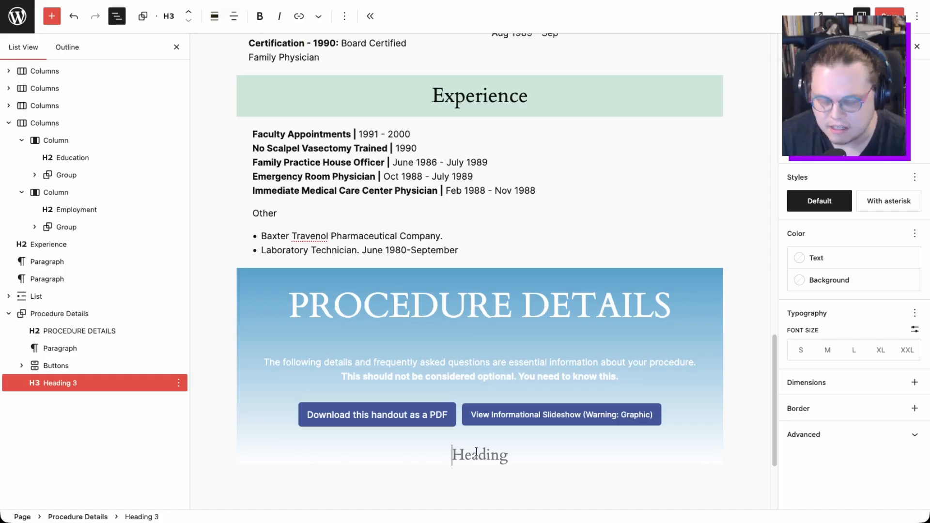
{"action": "type", "text": "WHAT TO EXPECT"}
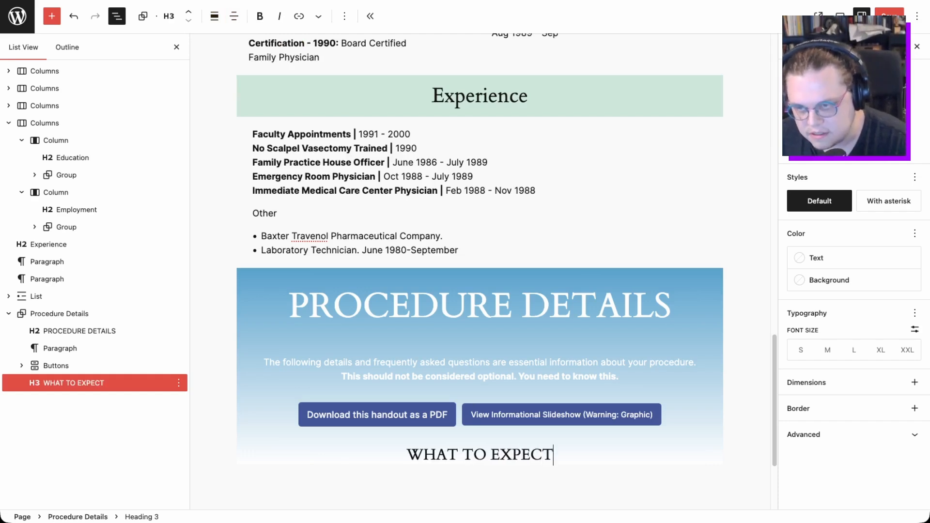
{"action": "type", "text": " - A"}
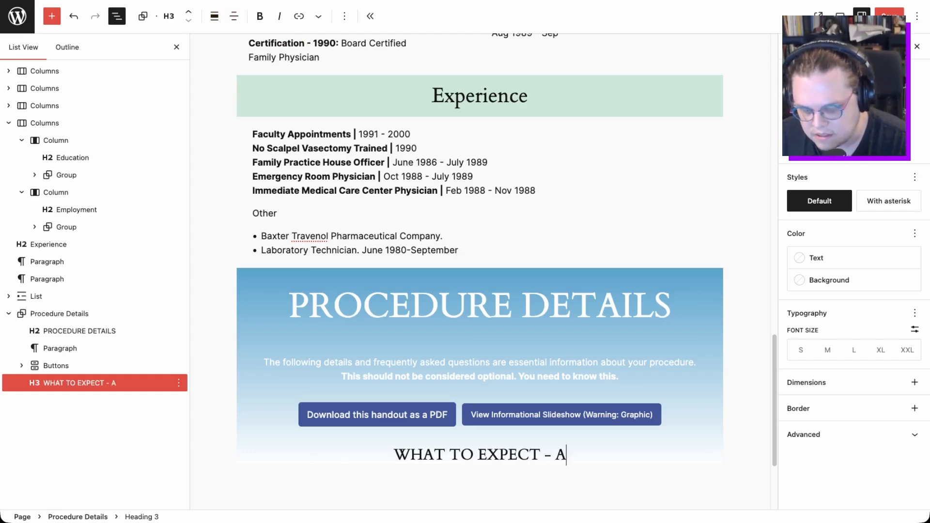
{"action": "type", "text": " BRIEF OV"}
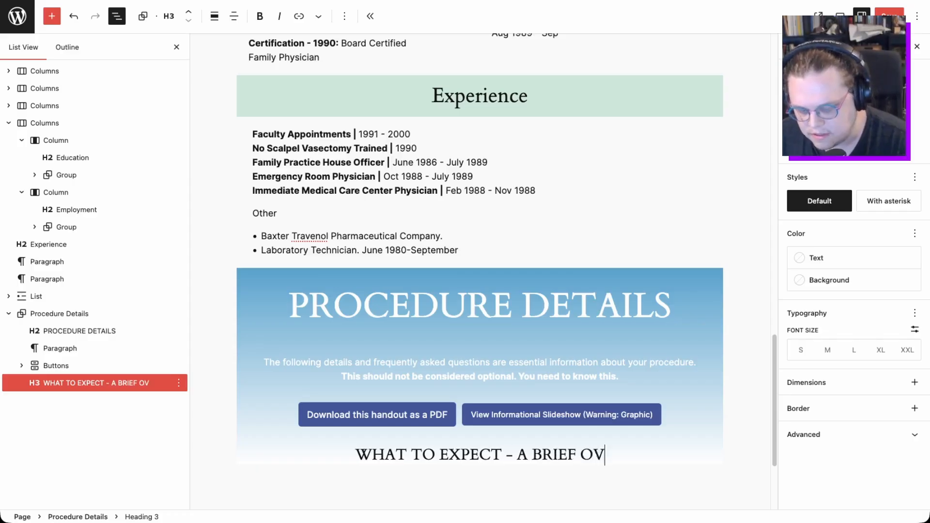
{"action": "type", "text": "ERVIEW"}
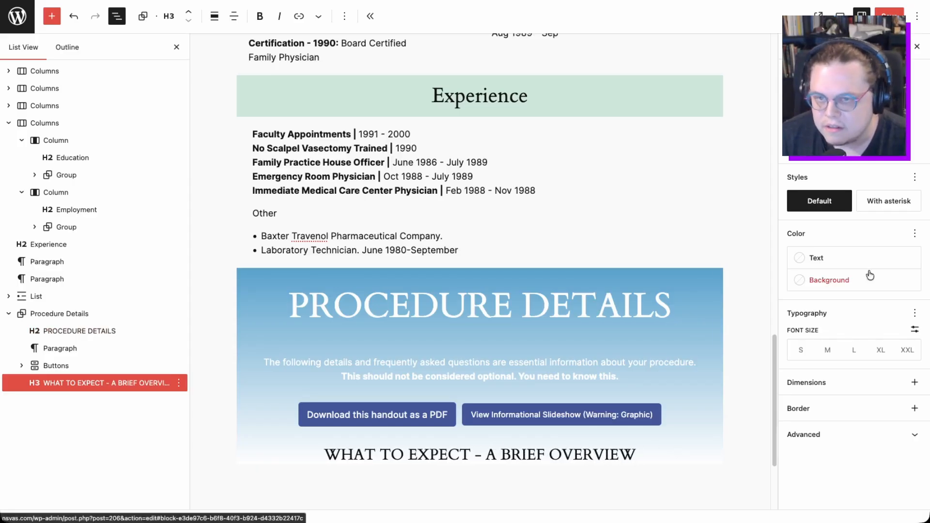
Step: Set the heading's text colour to a custom light blue, #5196D6
{"action": "left_click", "coordinate": [814, 260]}
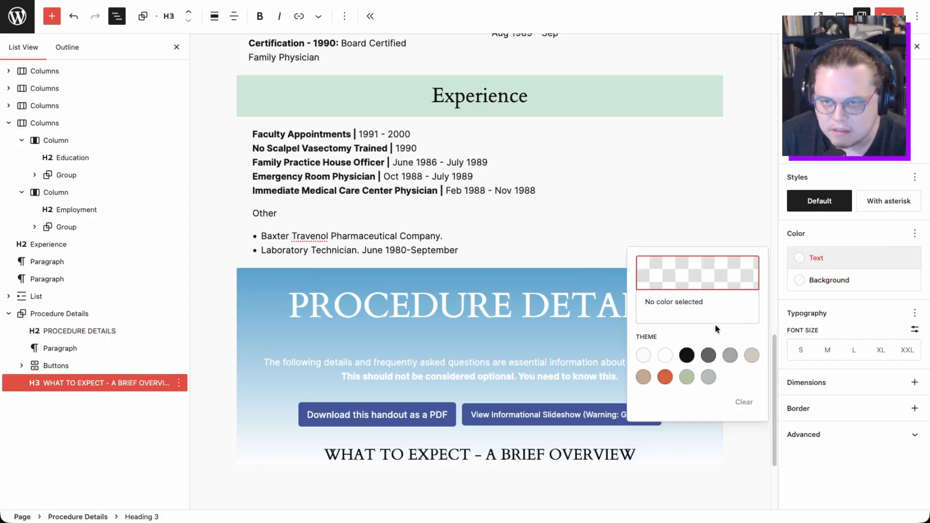
{"action": "left_click", "coordinate": [717, 275]}
{"action": "left_click_drag", "start_coordinate": [557, 386], "coordinate": [567, 386]}
{"action": "mouse_move", "coordinate": [556, 270]}
{"action": "left_mouse_down"}
{"action": "mouse_move", "coordinate": [570, 256]}
{"action": "mouse_move", "coordinate": [588, 257]}
{"action": "mouse_move", "coordinate": [572, 275]}
{"action": "left_mouse_up"}
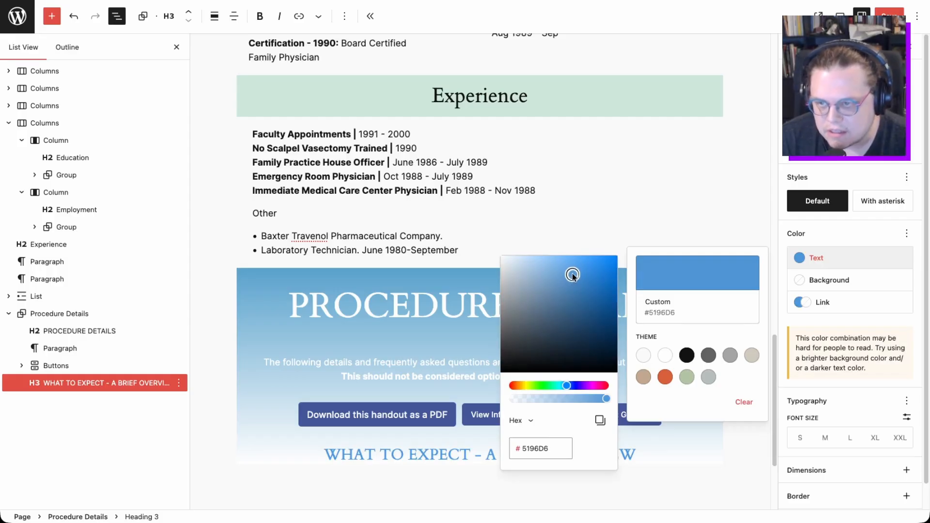
Step: Make the entire heading text bold
{"action": "left_click", "coordinate": [453, 455]}
{"action": "triple_click", "coordinate": [453, 454]}
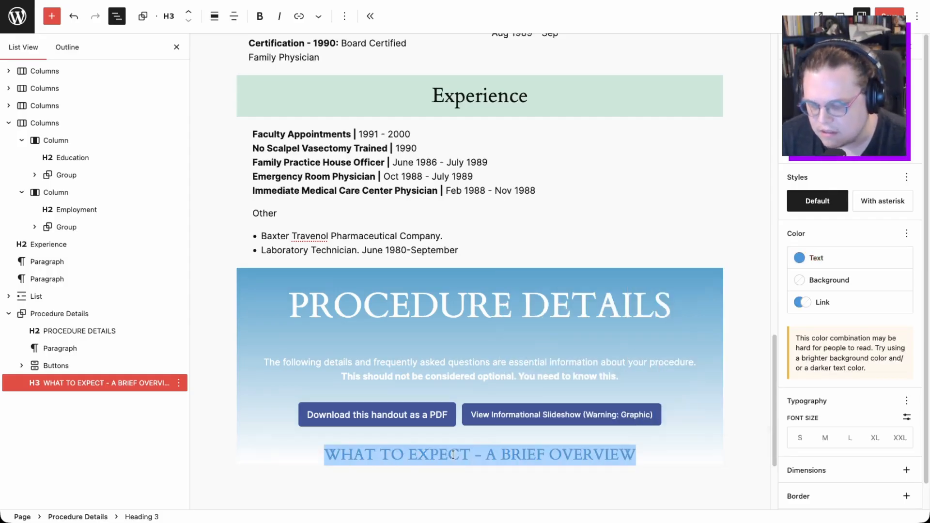
{"action": "key", "text": "ctrl+b"}
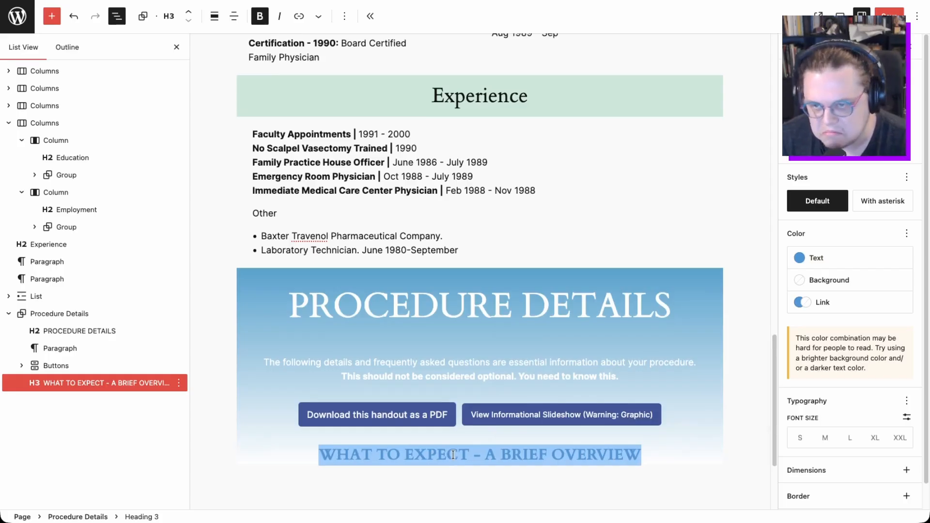
{"action": "key", "text": "Right"}
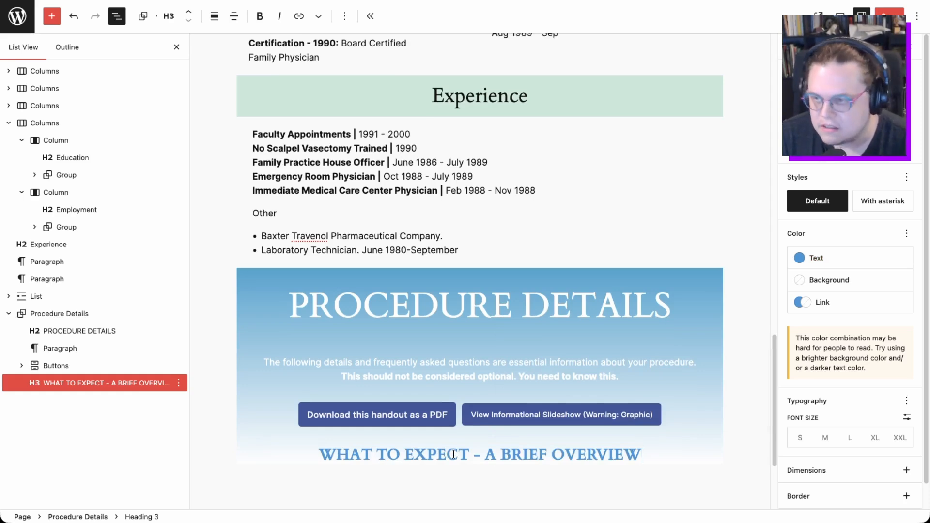
{"action": "right_click", "coordinate": [92, 382]}
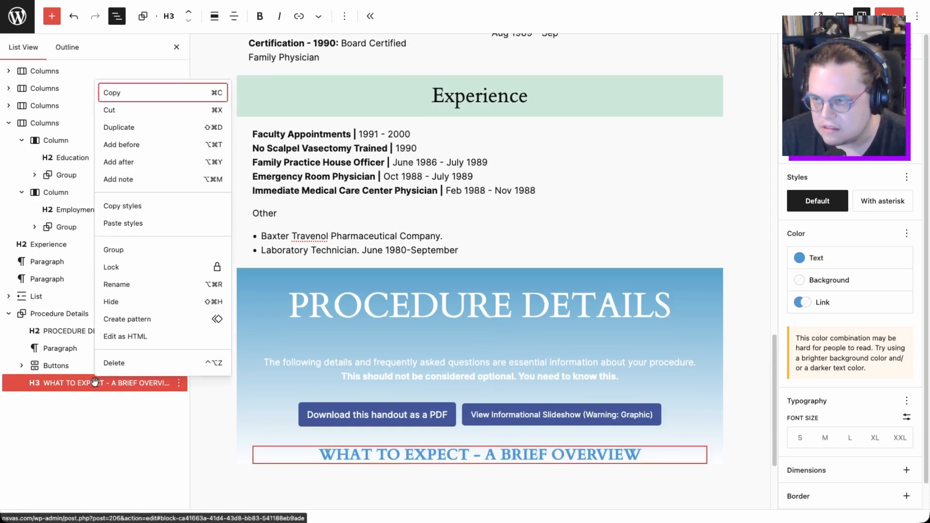
Step: Paste the T-shirt and underwear reminder sentence into a new paragraph after the heading
{"action": "left_click", "coordinate": [134, 162]}
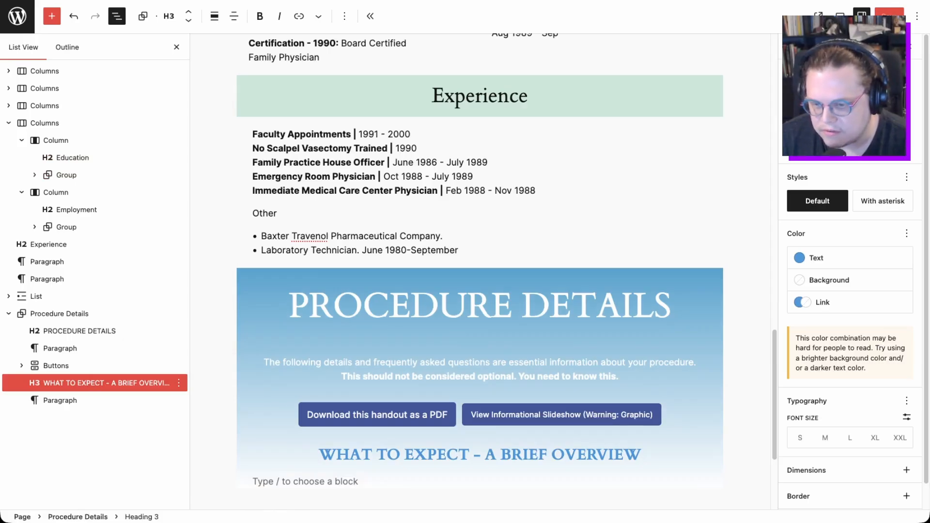
{"action": "left_click", "coordinate": [59, 399]}
{"action": "type", "text": "Please wear a T-shirt and bring tight-fitting underwear."}
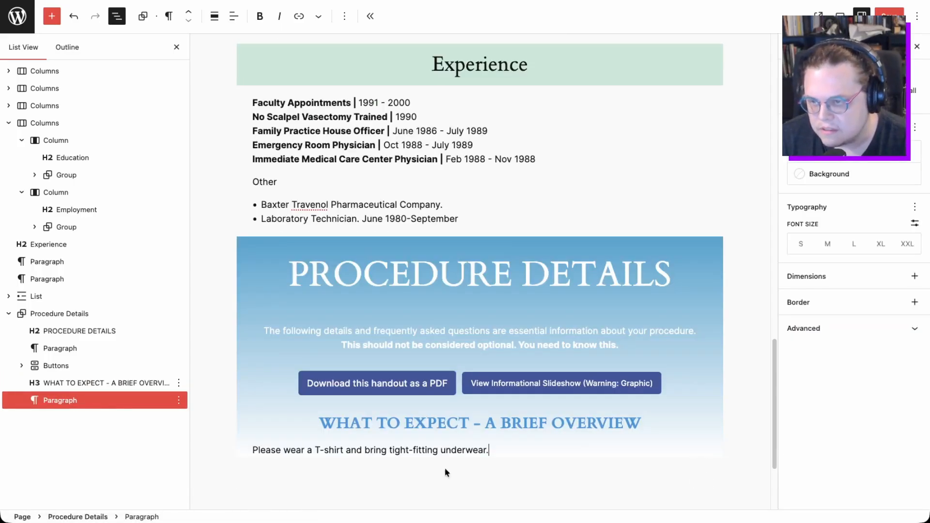
Step: Bold the reminder sentence and keep its font size at M after trying L
{"action": "left_click_drag", "start_coordinate": [490, 450], "coordinate": [251, 455]}
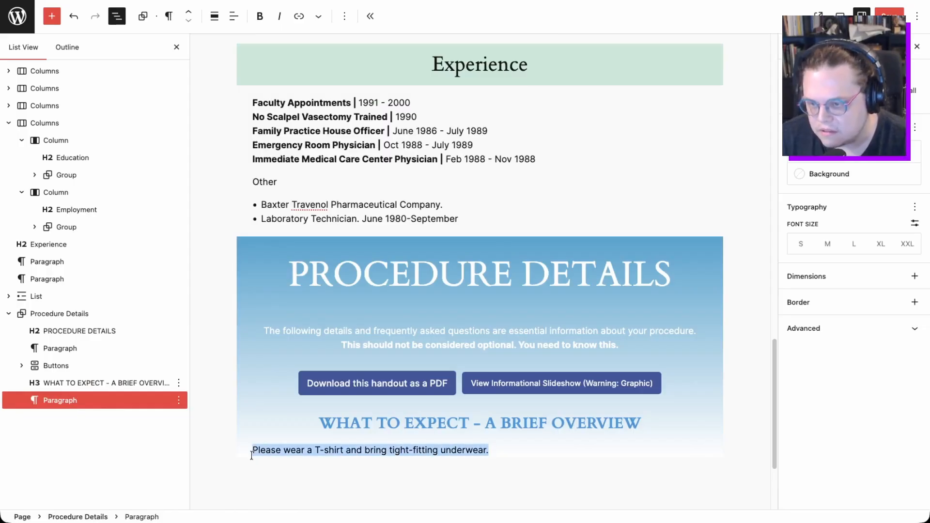
{"action": "key", "text": "ctrl+b"}
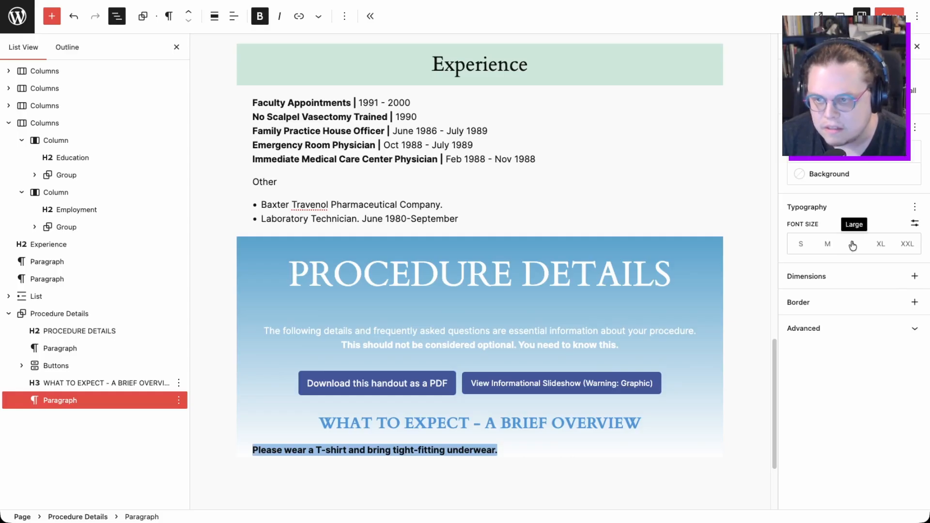
{"action": "left_click", "coordinate": [853, 244]}
{"action": "left_click", "coordinate": [827, 244]}
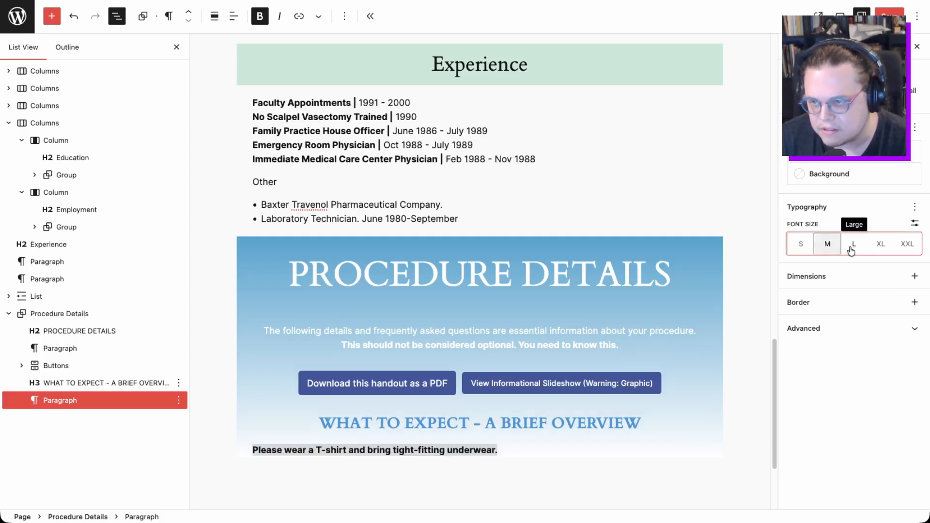
{"action": "left_click", "coordinate": [510, 448]}
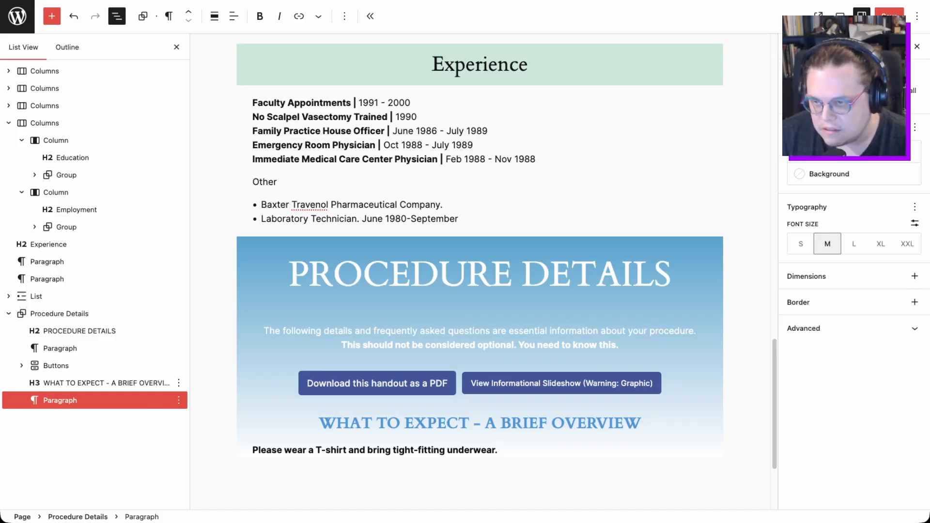
Step: Try full and wide widths on the reminder paragraph, leaving it at default width
{"action": "triple_click", "coordinate": [334, 449]}
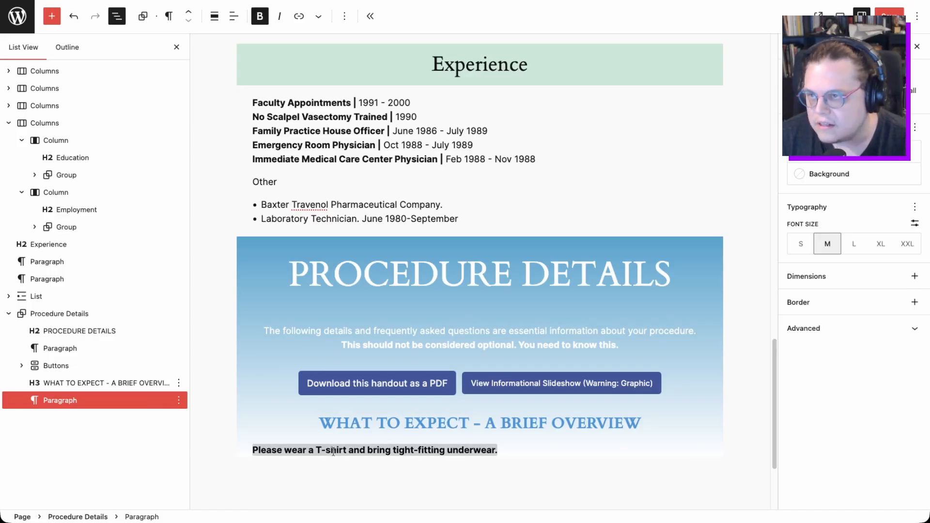
{"action": "left_click", "coordinate": [218, 17]}
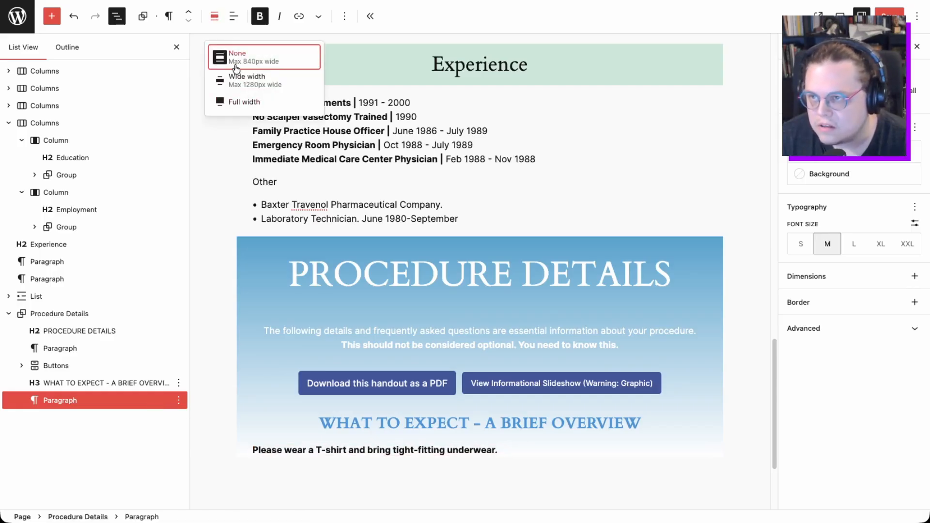
{"action": "left_click", "coordinate": [234, 102]}
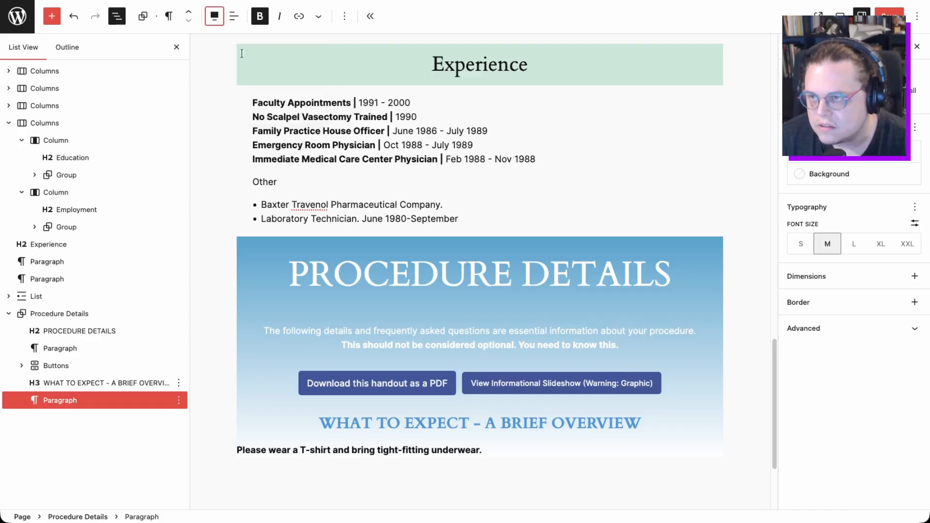
{"action": "left_click", "coordinate": [219, 19]}
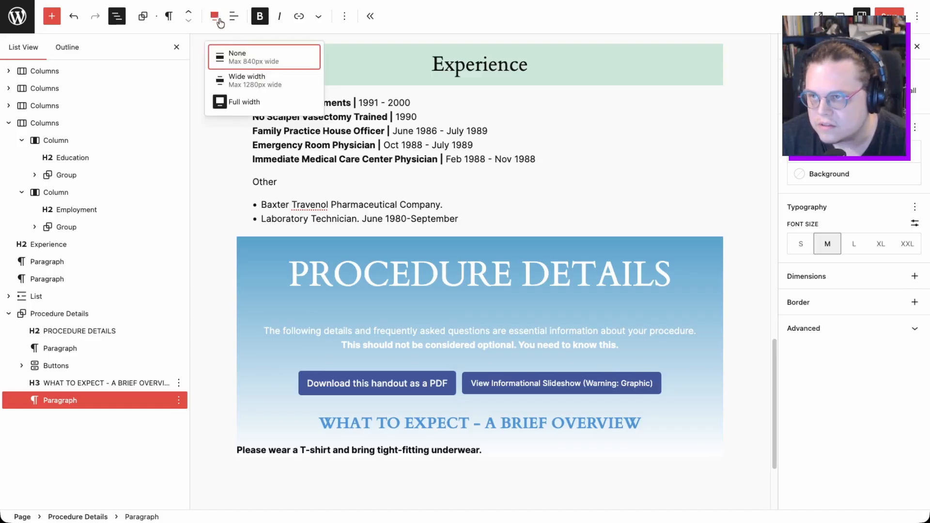
{"action": "left_click", "coordinate": [241, 81]}
{"action": "left_click", "coordinate": [215, 16]}
{"action": "left_click", "coordinate": [229, 55]}
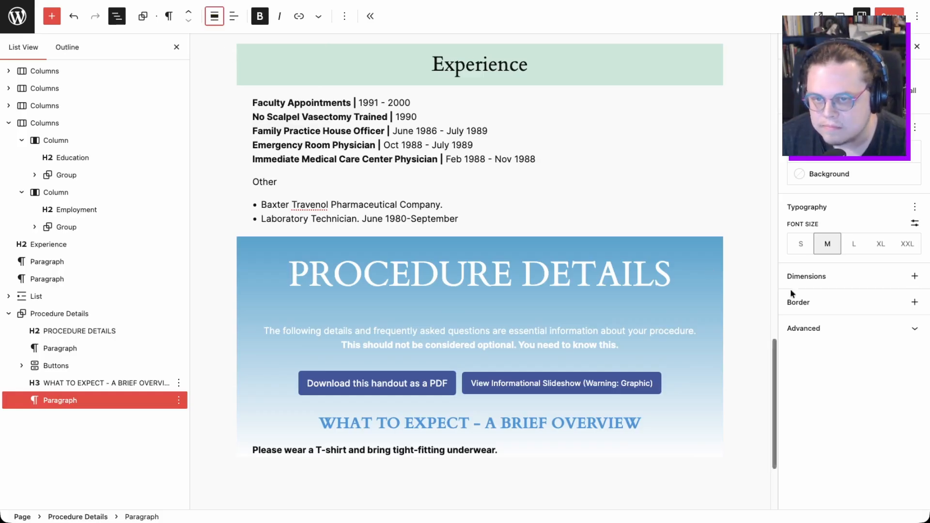
{"action": "left_click", "coordinate": [46, 314]}
{"action": "left_click", "coordinate": [188, 17]}
{"action": "left_click", "coordinate": [188, 17]}
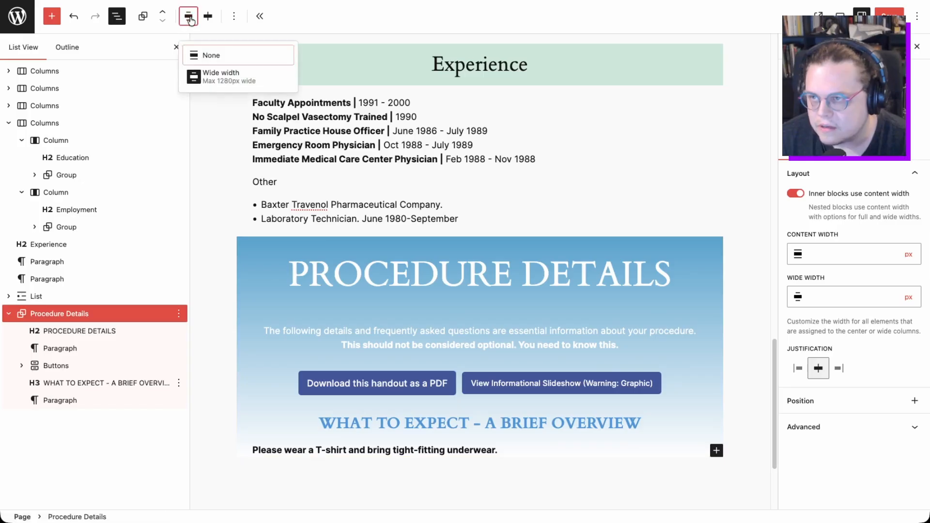
Step: Give the reminder paragraph horizontal padding of 4 and start a new block below it
{"action": "left_click", "coordinate": [68, 400]}
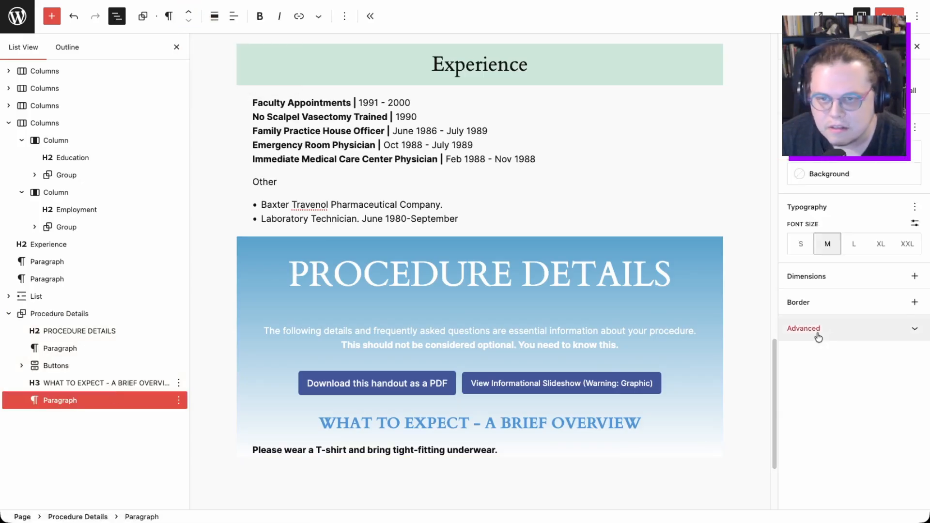
{"action": "left_click", "coordinate": [914, 276]}
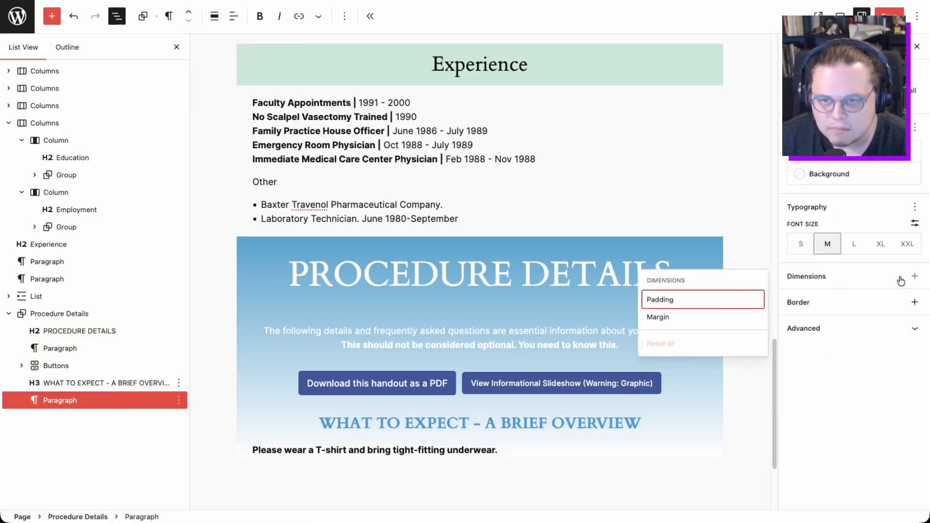
{"action": "left_click", "coordinate": [722, 300]}
{"action": "left_click_drag", "start_coordinate": [804, 338], "coordinate": [868, 332]}
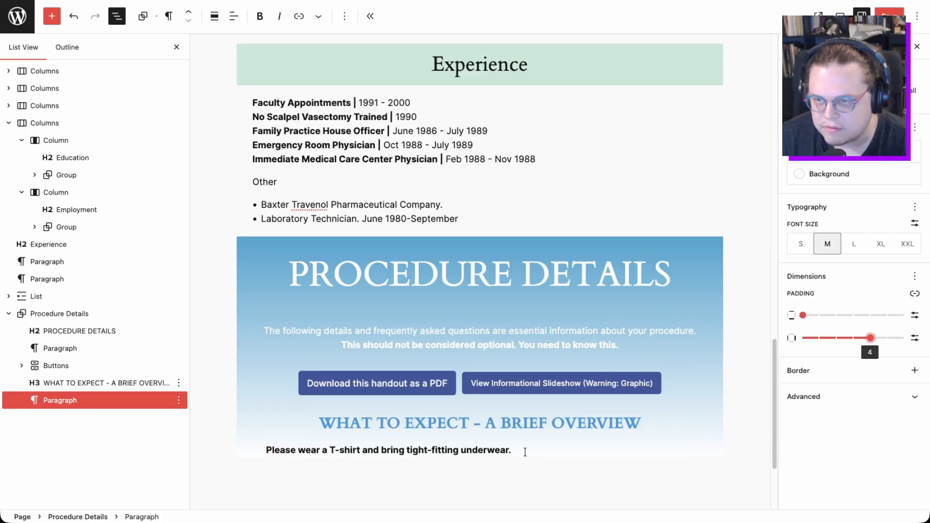
{"action": "left_click", "coordinate": [526, 451]}
{"action": "key", "text": "Return"}
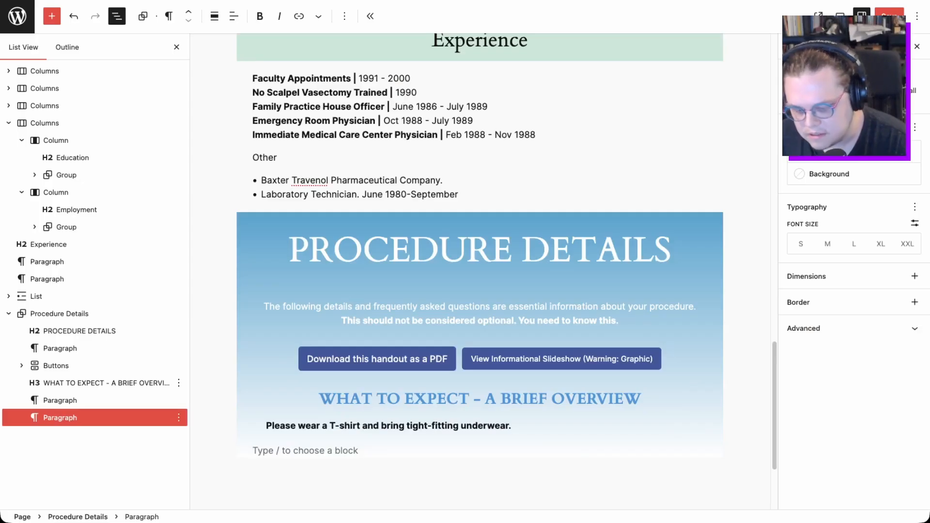
Step: Type the line 'How it'll go' and begin a list below it with '-'
{"action": "type", "text": "How it'll go:"}
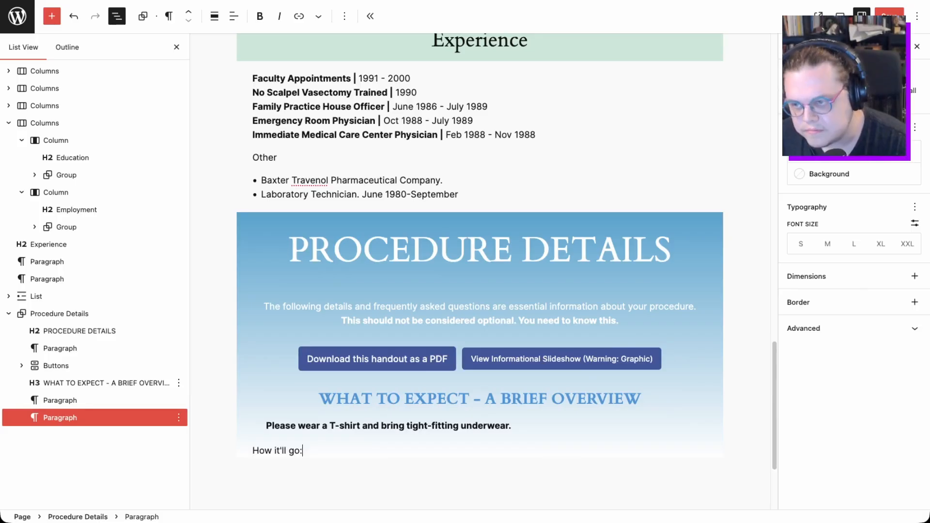
{"action": "key", "text": "Return"}
{"action": "type", "text": "-"}
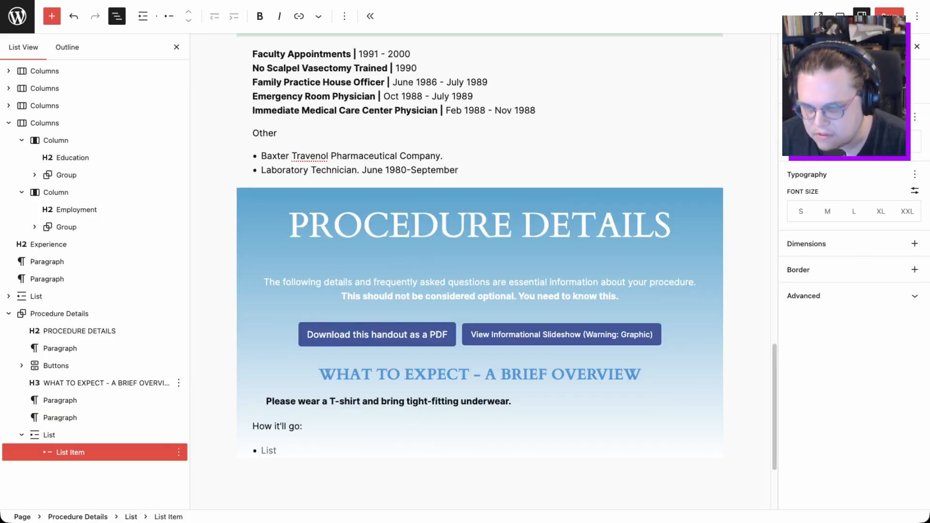
Step: Convert the new list block into an ordered, numbered list
{"action": "left_click", "coordinate": [267, 450]}
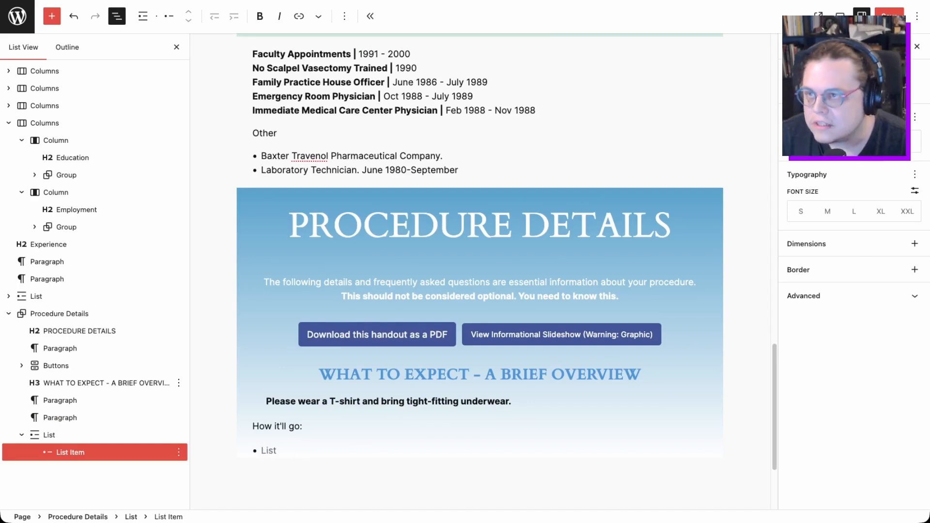
{"action": "left_click", "coordinate": [143, 17]}
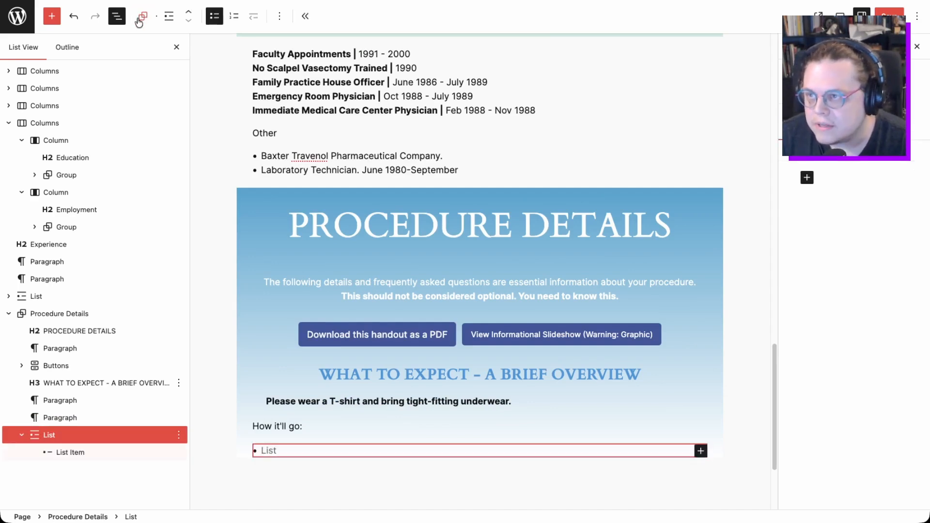
{"action": "left_click", "coordinate": [171, 19]}
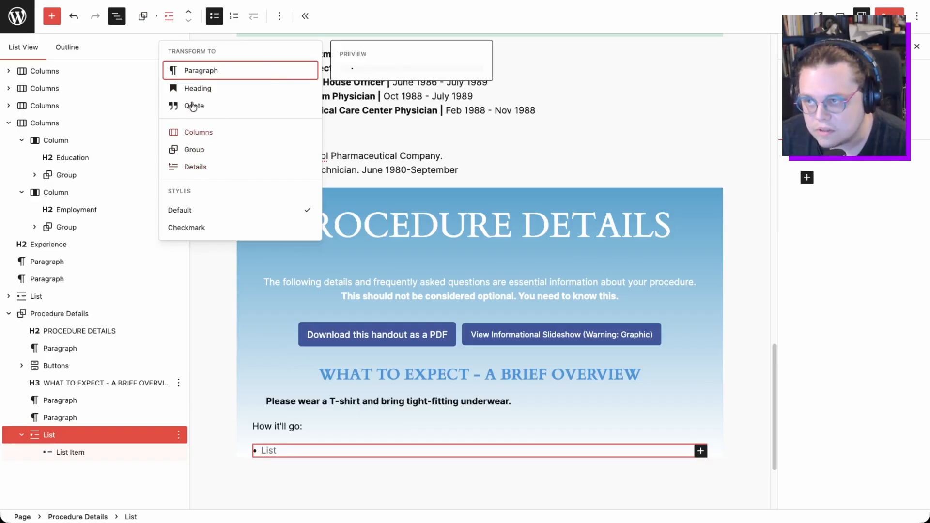
{"action": "left_click", "coordinate": [161, 18]}
{"action": "left_click", "coordinate": [164, 18]}
{"action": "left_click", "coordinate": [234, 16]}
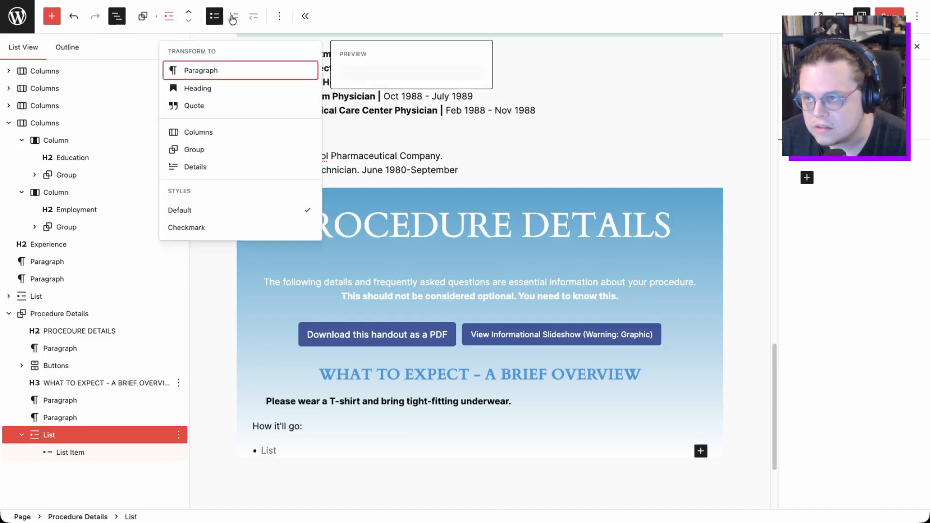
{"action": "left_click", "coordinate": [272, 456]}
Step: Paste the six procedure steps and correct the first step to begin 'I'll take'
{"action": "type", "text": "PU"}
{"action": "type", "text": "take your blood pressure and do a mini check-up An elastic band is used to hold the penis to the shirt I'll cleanse the area with Betadine I'll place a sterile drape over the site Then the skin is numbed with a small injection (after 1 minute, each vas will be pain-freel The right vas will be held with a special clamp and the skin is opened with special forceps"}
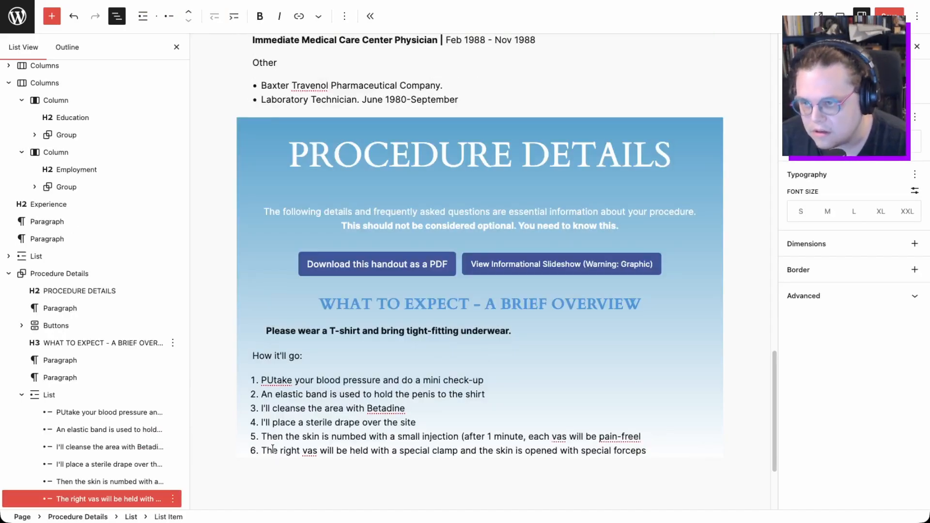
{"action": "left_click", "coordinate": [274, 380]}
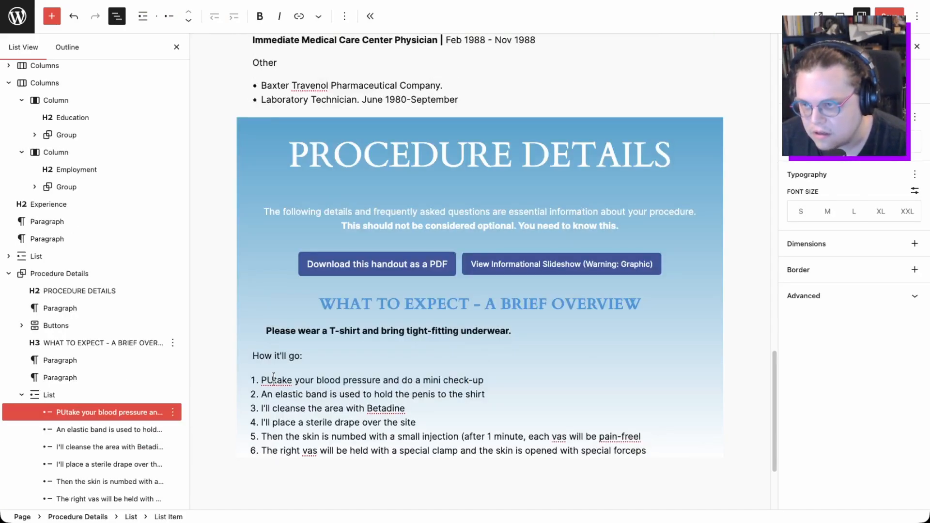
{"action": "key", "text": "BackSpace"}
{"action": "key", "text": "BackSpace"}
{"action": "type", "text": "I'll"}
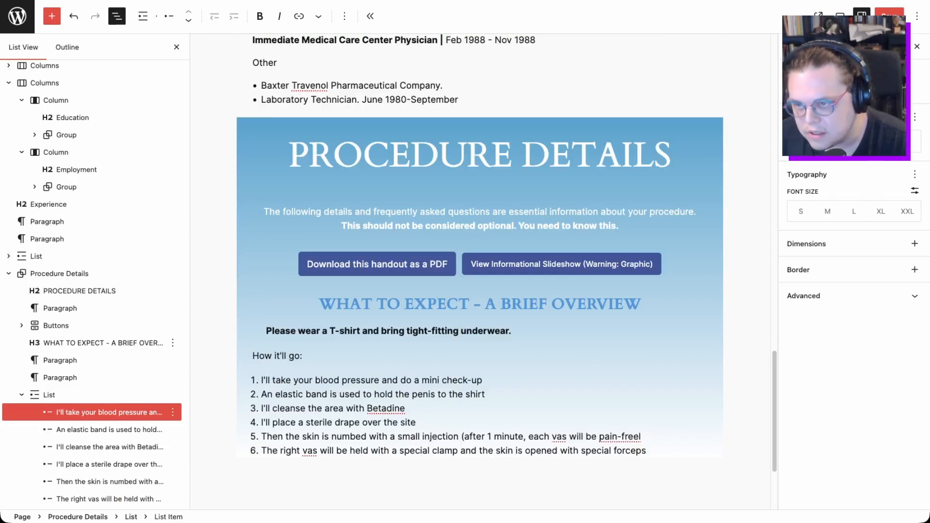
Step: Proofread steps 2-4 and add the missing ')' after 'pain-free' in step 5
{"action": "left_click", "coordinate": [273, 394]}
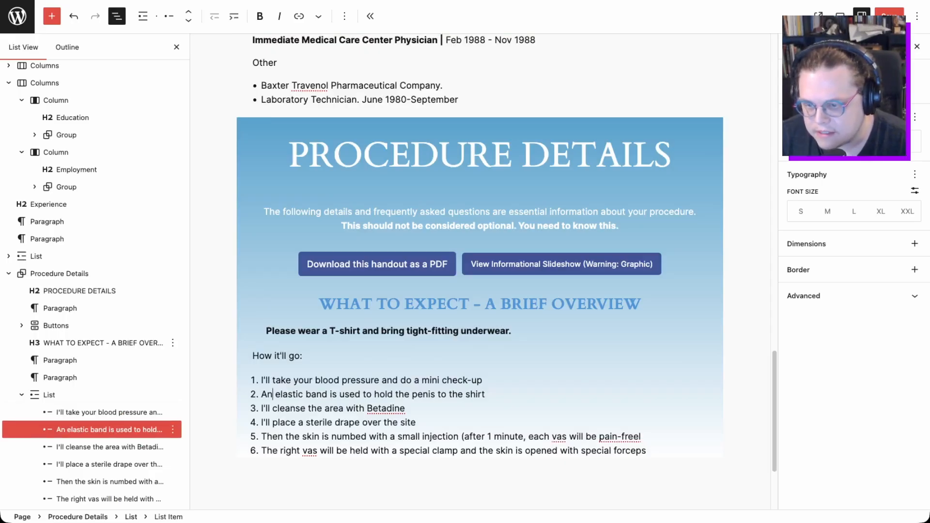
{"action": "left_click", "coordinate": [272, 408]}
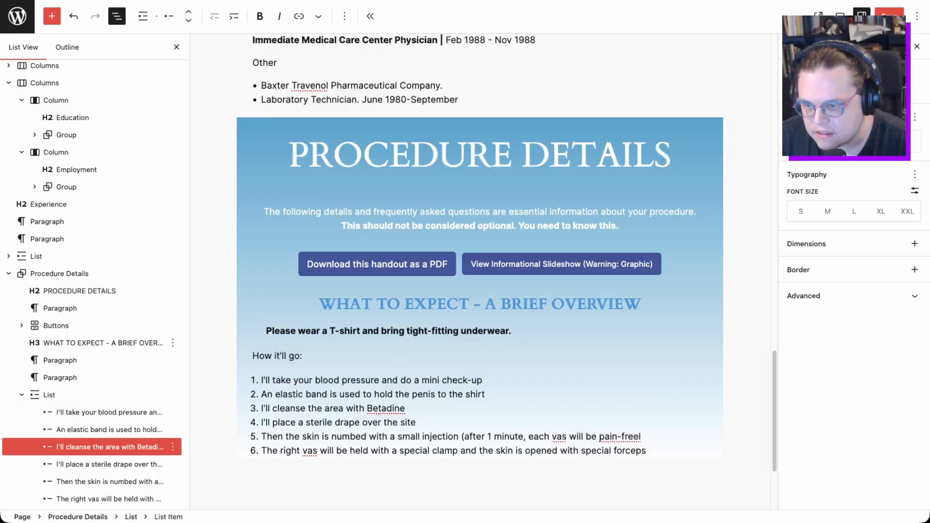
{"action": "left_click", "coordinate": [295, 409]}
{"action": "left_click", "coordinate": [327, 422]}
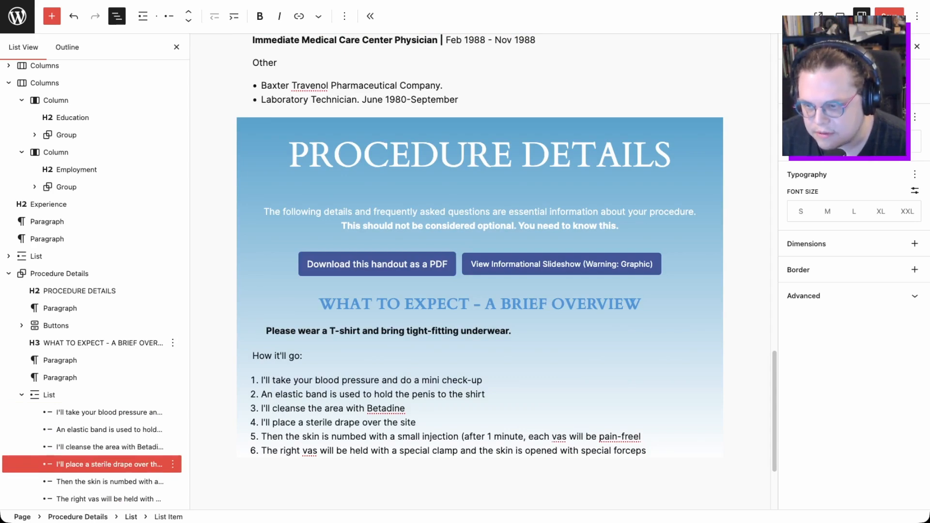
{"action": "key", "text": "Down"}
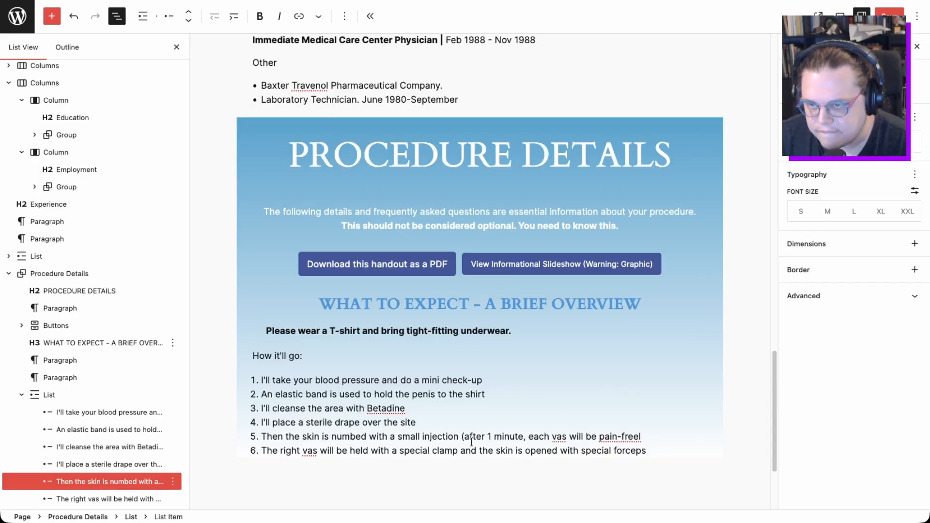
{"action": "type", "text": ")"}
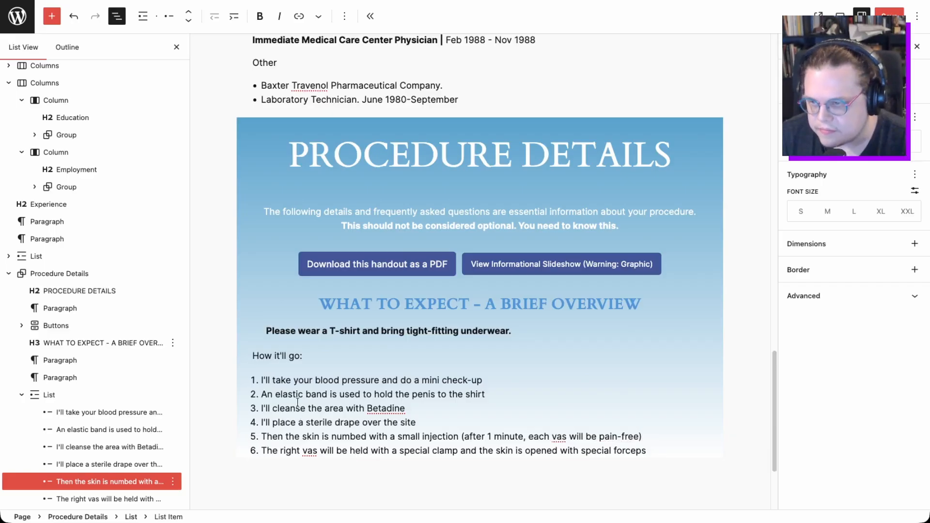
Step: Select the numbered list block on its own in List View
{"action": "left_click", "coordinate": [23, 398]}
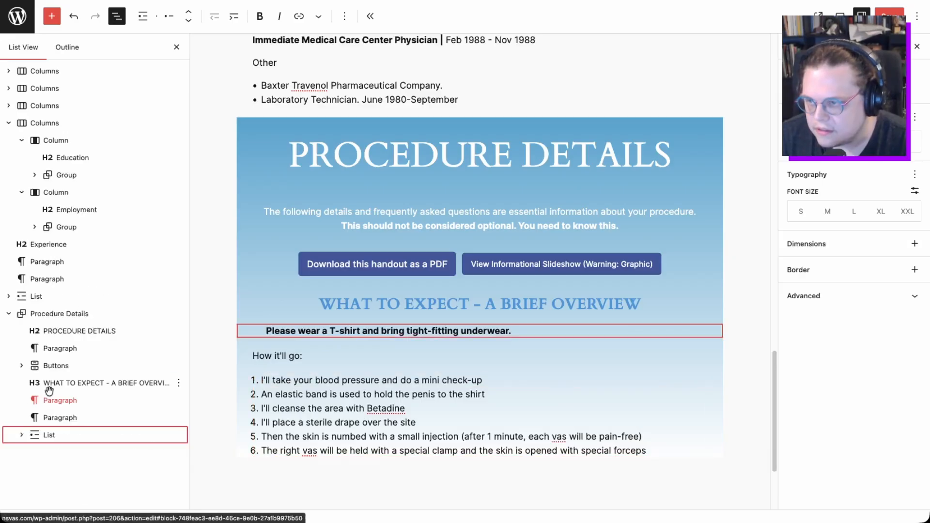
{"action": "left_click", "coordinate": [46, 417]}
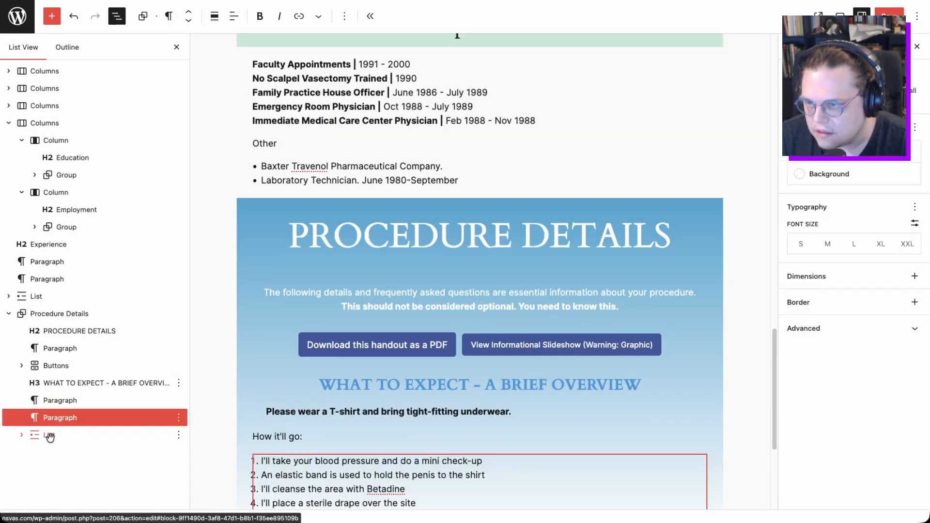
{"action": "left_click", "coordinate": [49, 435], "text": "shift"}
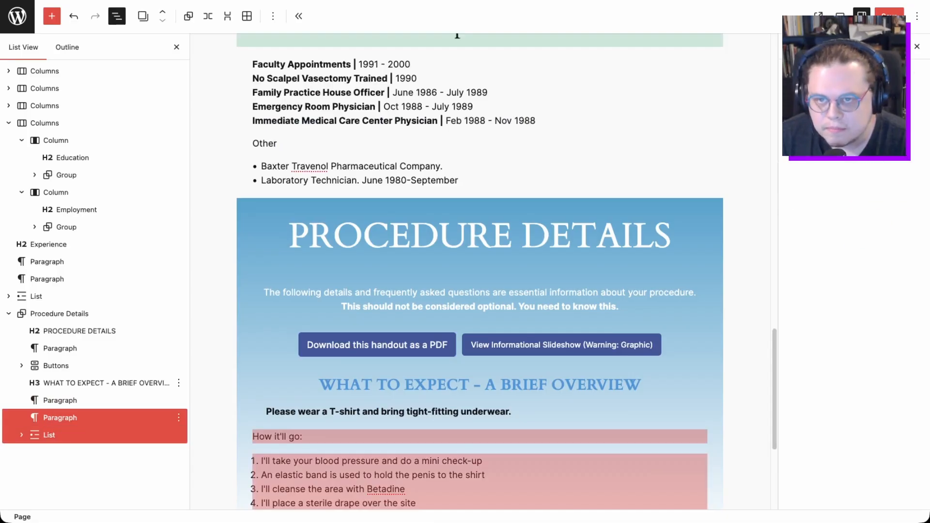
{"action": "left_click", "coordinate": [69, 437]}
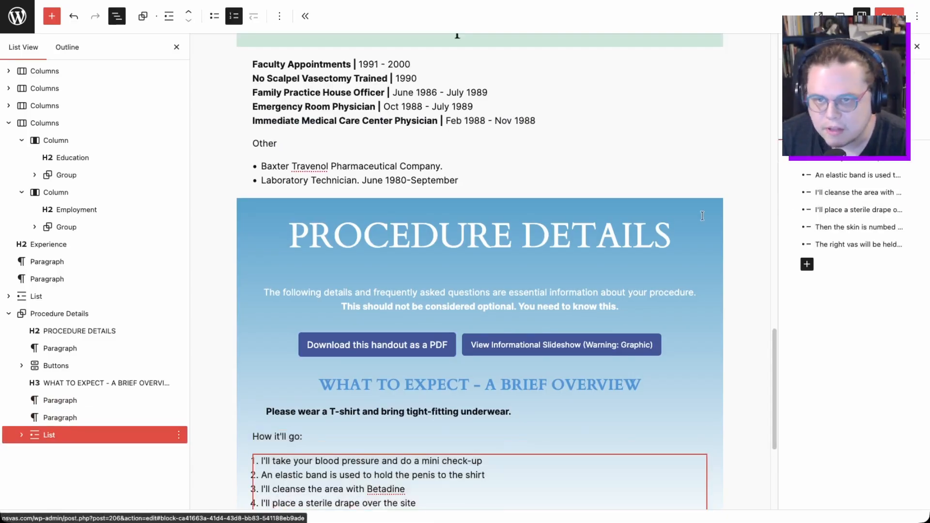
Step: Enable padding for the numbered list and set its horizontal padding to 4
{"action": "left_click", "coordinate": [854, 128]}
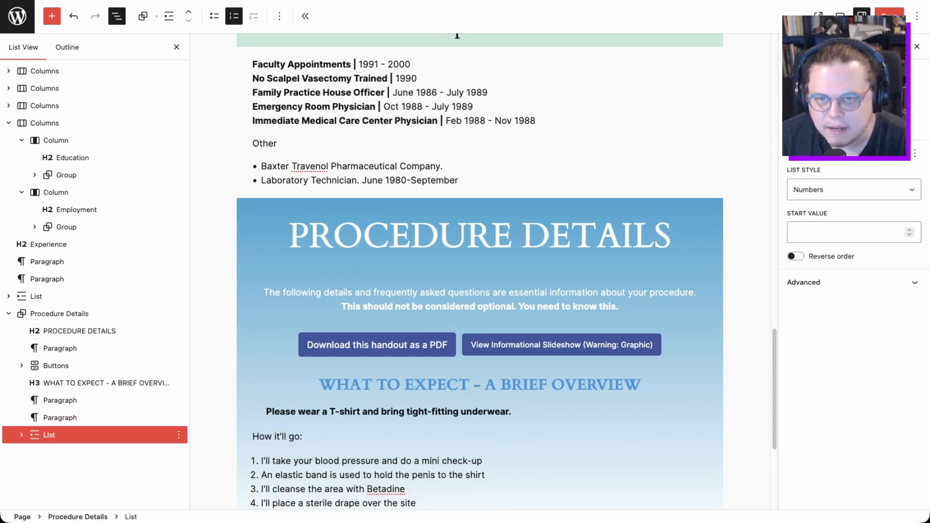
{"action": "left_click", "coordinate": [904, 128]}
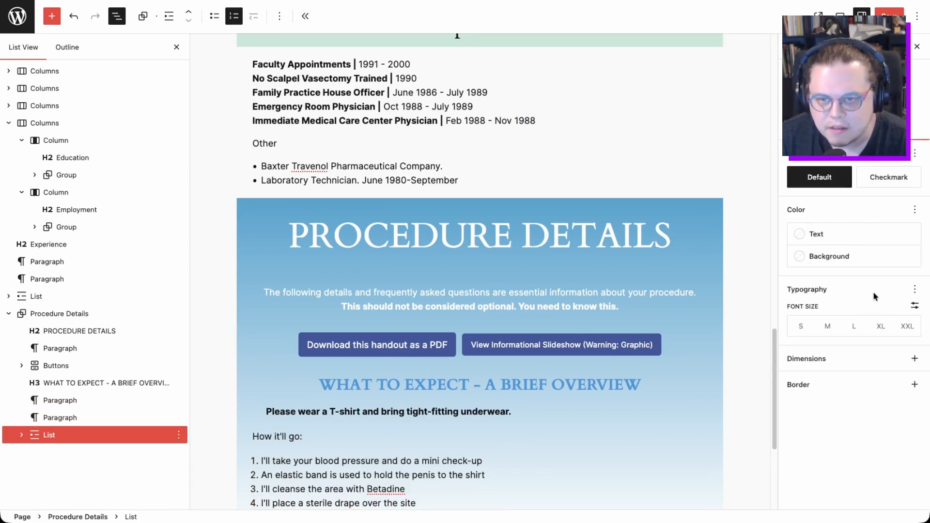
{"action": "left_click", "coordinate": [914, 358]}
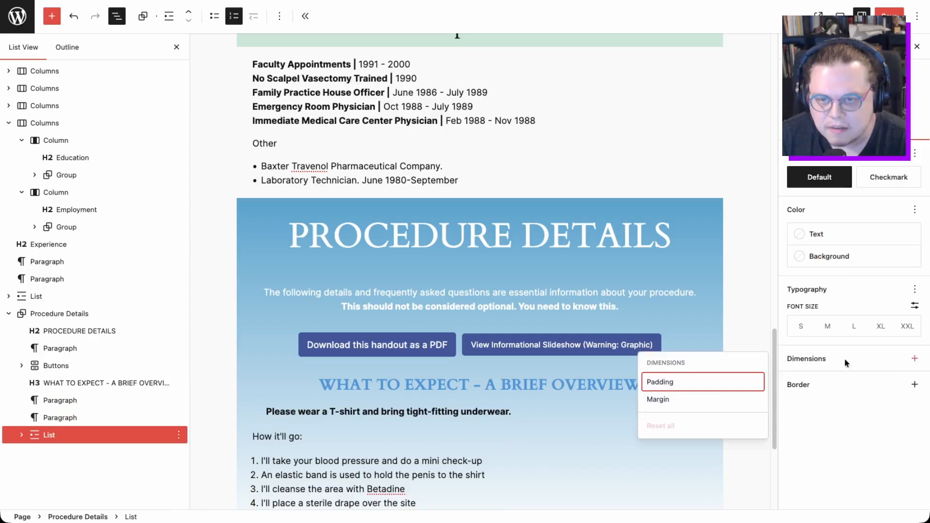
{"action": "left_click", "coordinate": [707, 392]}
{"action": "left_click", "coordinate": [804, 402]}
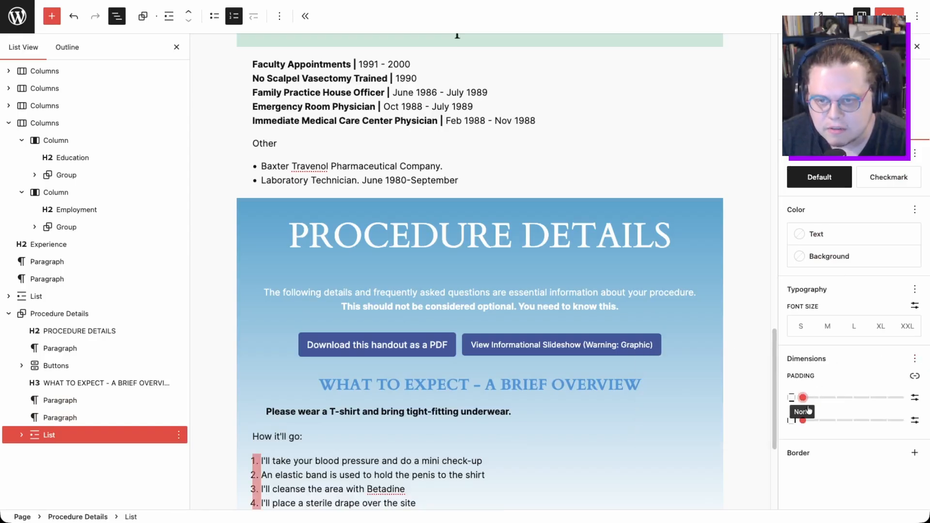
{"action": "left_click_drag", "start_coordinate": [803, 420], "coordinate": [869, 420]}
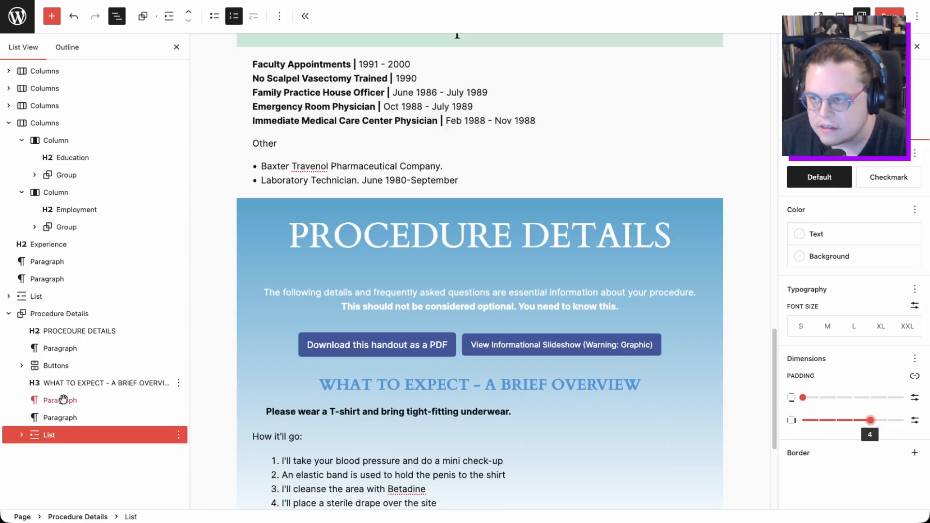
{"action": "left_click", "coordinate": [60, 418]}
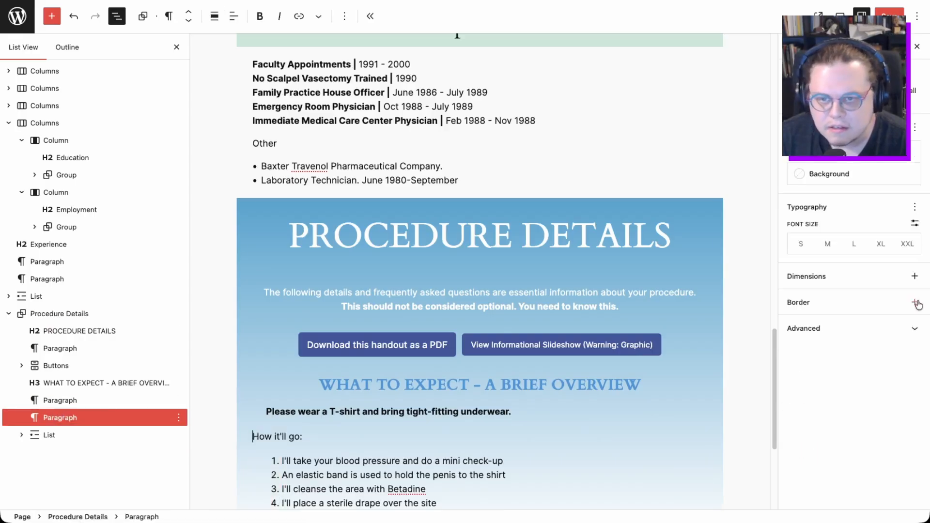
Step: Give the "How it'll go:" paragraph horizontal padding of 4
{"action": "left_click", "coordinate": [914, 276]}
{"action": "left_click", "coordinate": [660, 303]}
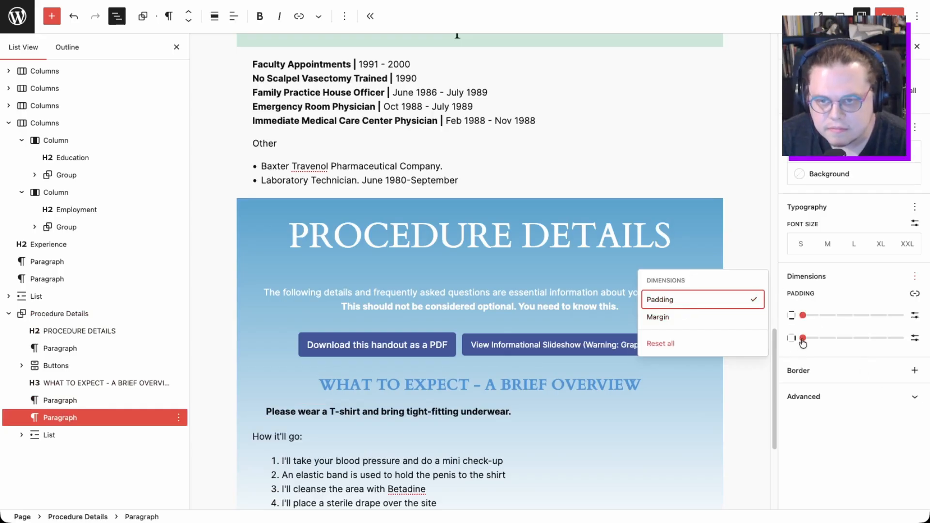
{"action": "left_click_drag", "start_coordinate": [803, 338], "coordinate": [853, 339]}
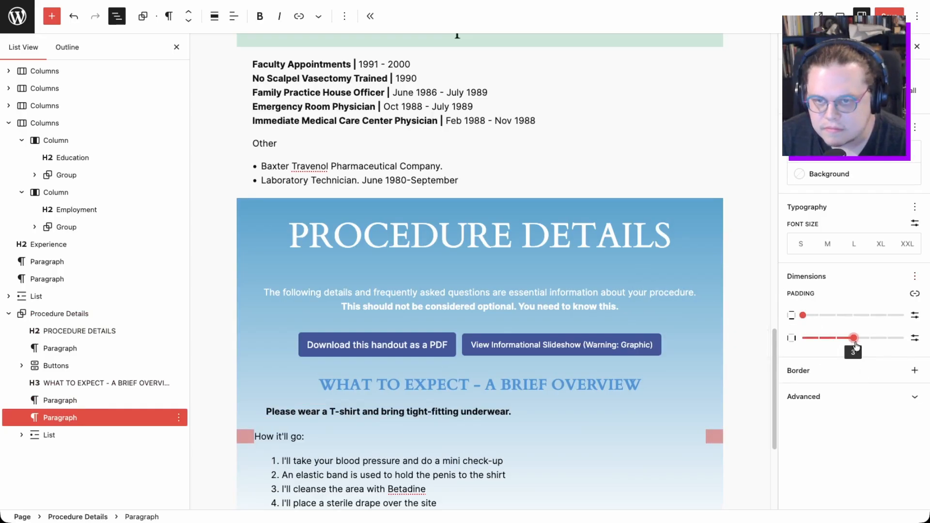
{"action": "left_click_drag", "start_coordinate": [853, 338], "coordinate": [871, 339]}
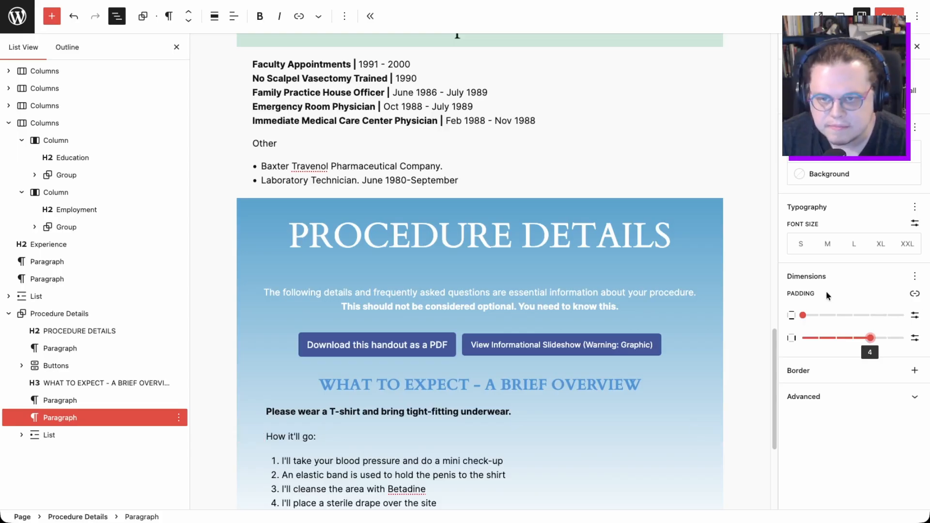
Step: Add a top margin of 1 to the "How it'll go:" paragraph
{"action": "left_click", "coordinate": [915, 276]}
{"action": "left_click", "coordinate": [721, 317]}
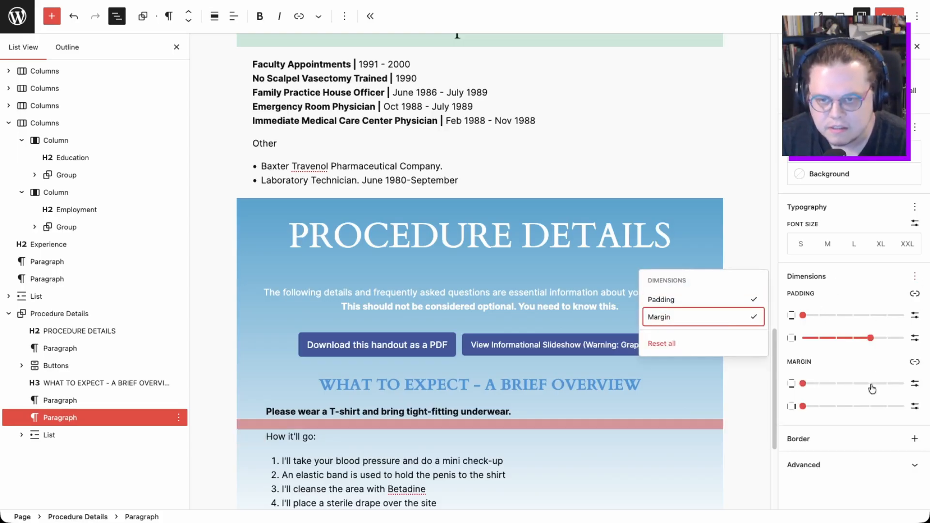
{"action": "left_click", "coordinate": [804, 385]}
{"action": "left_click_drag", "start_coordinate": [804, 384], "coordinate": [819, 383]}
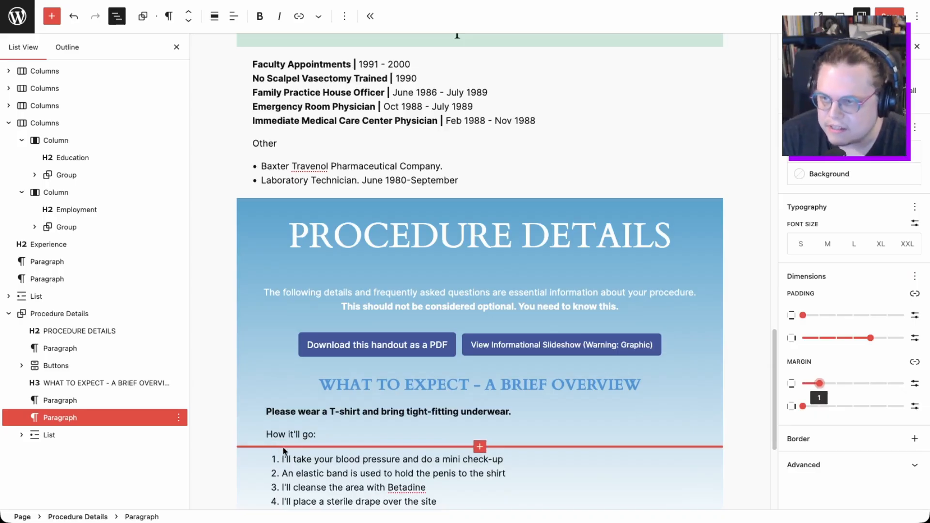
Step: Start a new empty paragraph after list item 6
{"action": "scroll", "coordinate": [424, 295], "scroll_direction": "down", "scroll_amount": 3}
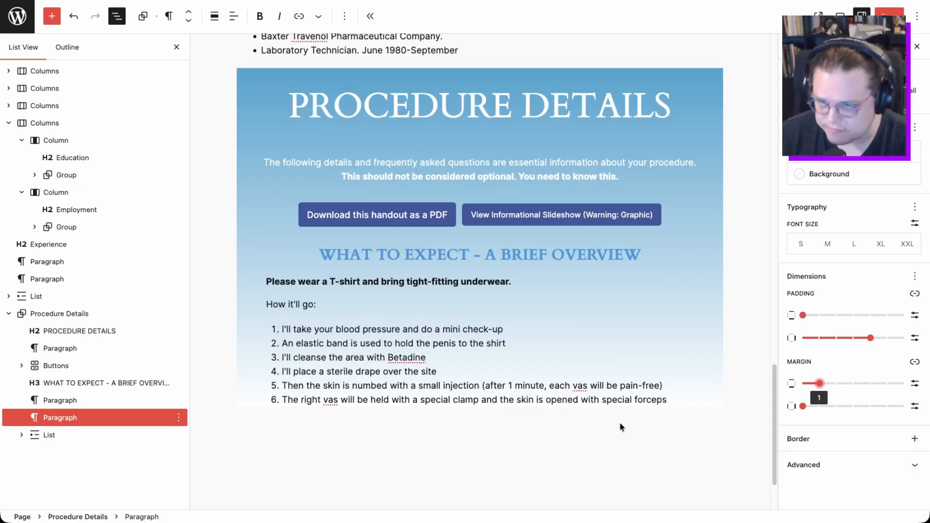
{"action": "left_click", "coordinate": [672, 402]}
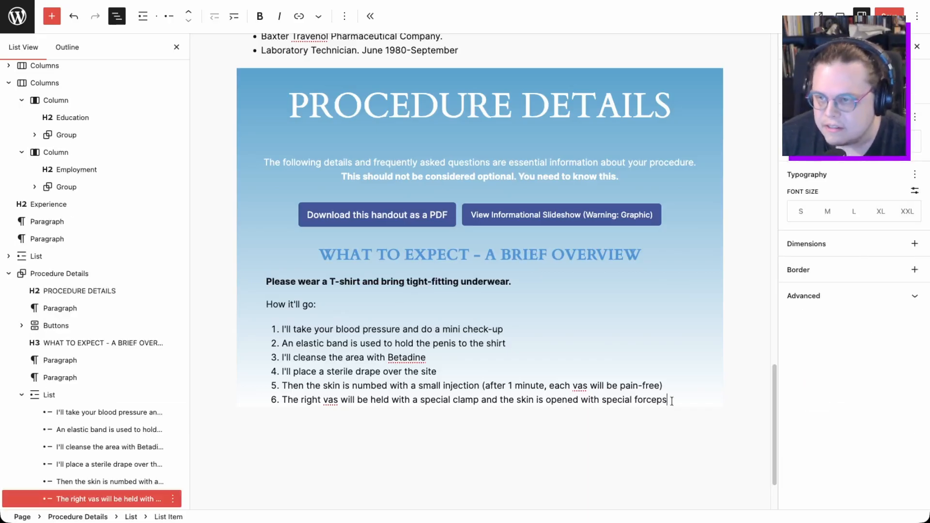
{"action": "key", "text": "Return"}
{"action": "key", "text": "Return"}
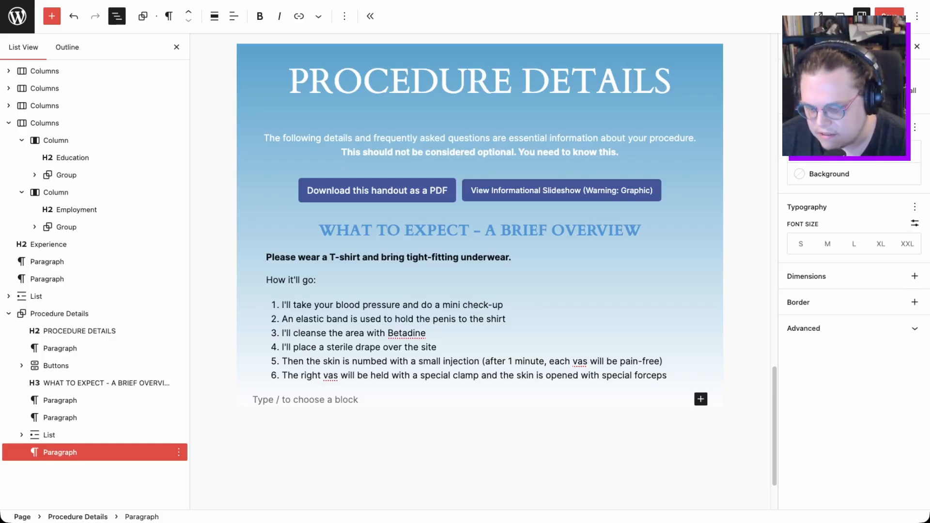
Step: Paste the No-Scalpel Vasectomy closing sentence and give the paragraph horizontal padding of 4
{"action": "type", "text": "From here, I will perform the No-Scalpel Vasectomy Technique (As shown in the informational slideshow)."}
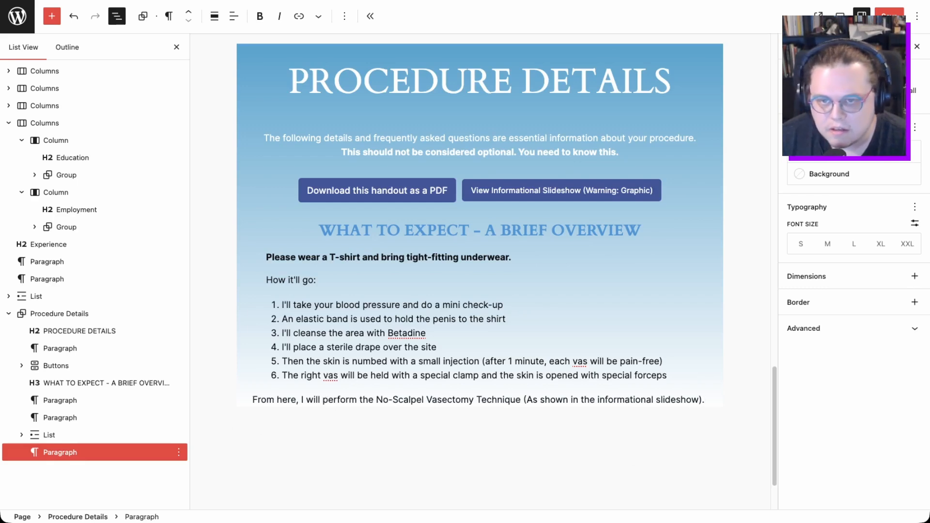
{"action": "left_click", "coordinate": [914, 277]}
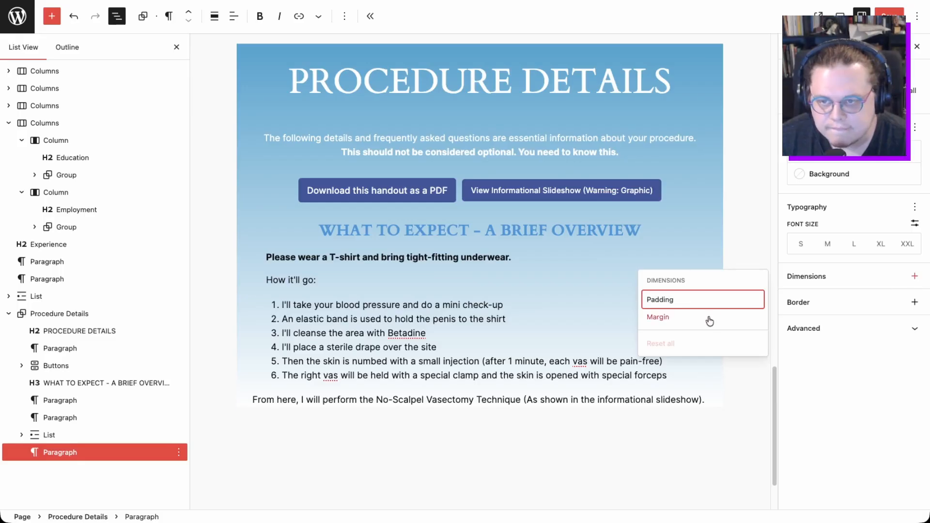
{"action": "left_click", "coordinate": [670, 303]}
{"action": "left_click_drag", "start_coordinate": [805, 338], "coordinate": [871, 342]}
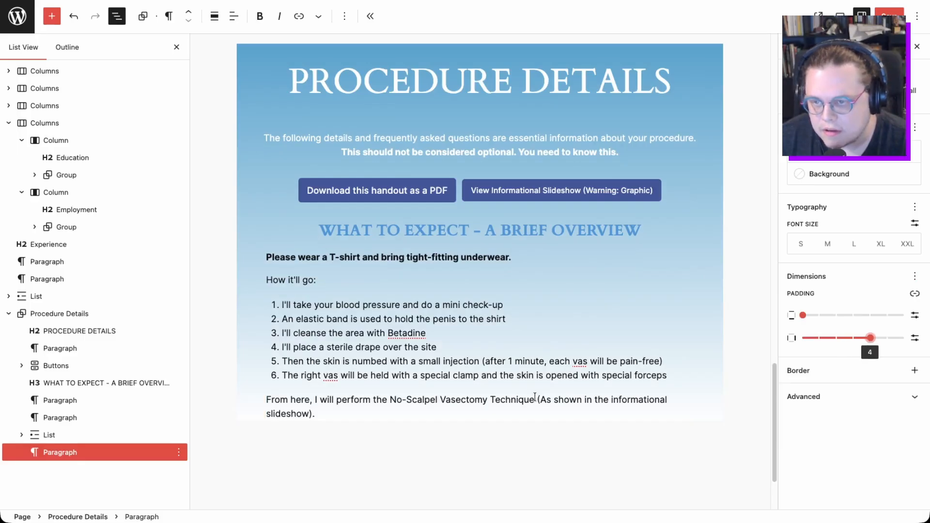
Step: Put the slideshow note on its own line with Shift+Enter and select 'informational slideshow'
{"action": "left_click", "coordinate": [535, 398]}
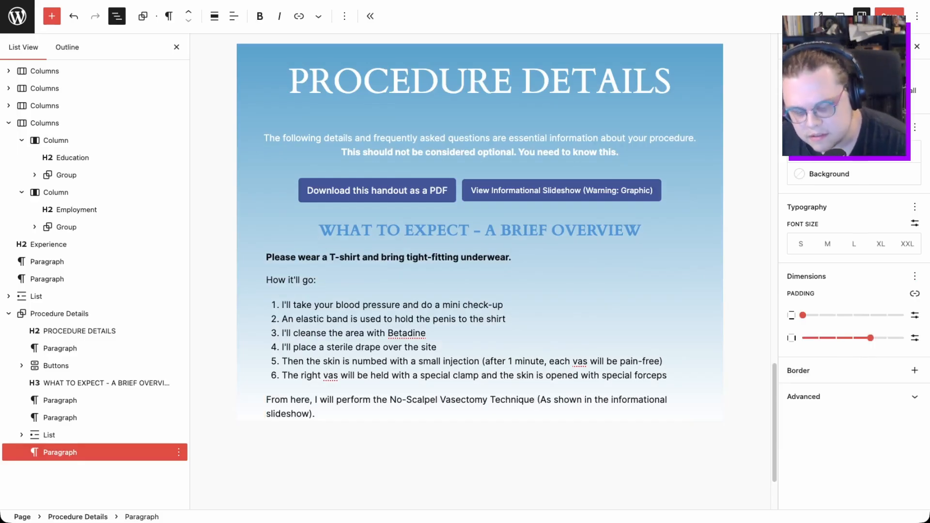
{"action": "key", "text": "shift+Return"}
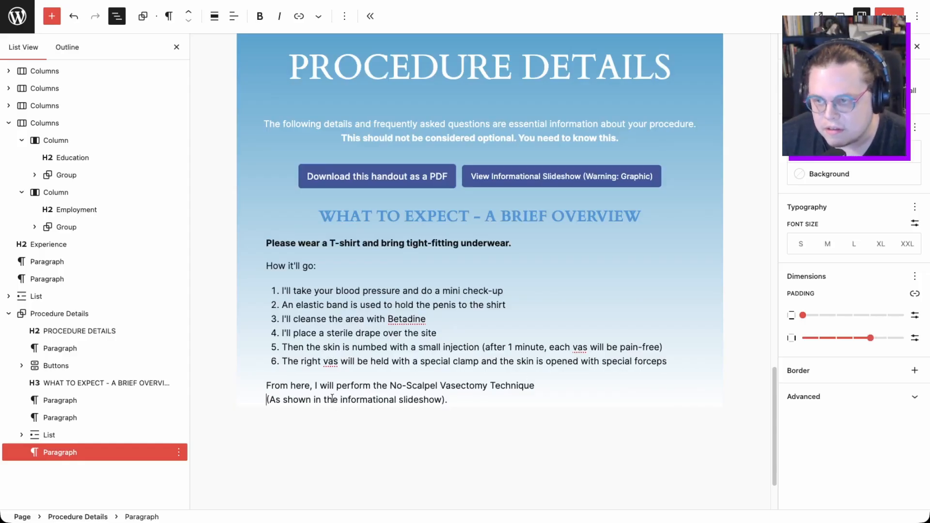
{"action": "left_click_drag", "start_coordinate": [340, 399], "coordinate": [440, 399]}
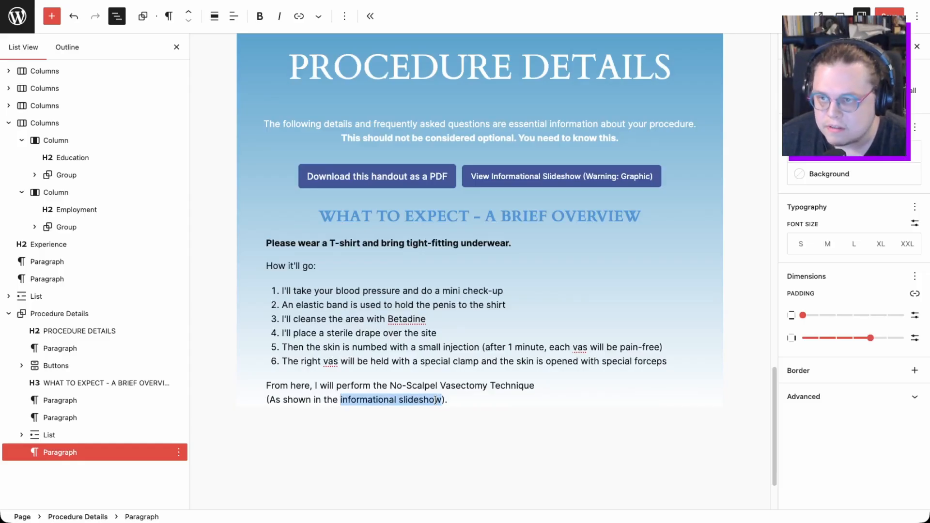
{"action": "scroll", "coordinate": [411, 301], "scroll_direction": "up", "scroll_amount": 1}
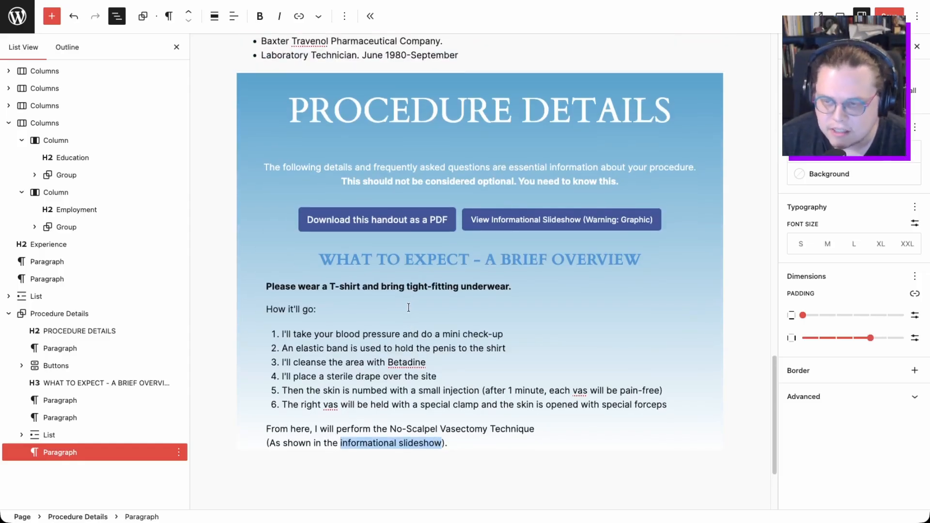
{"action": "scroll", "coordinate": [409, 307], "scroll_direction": "down", "scroll_amount": 1}
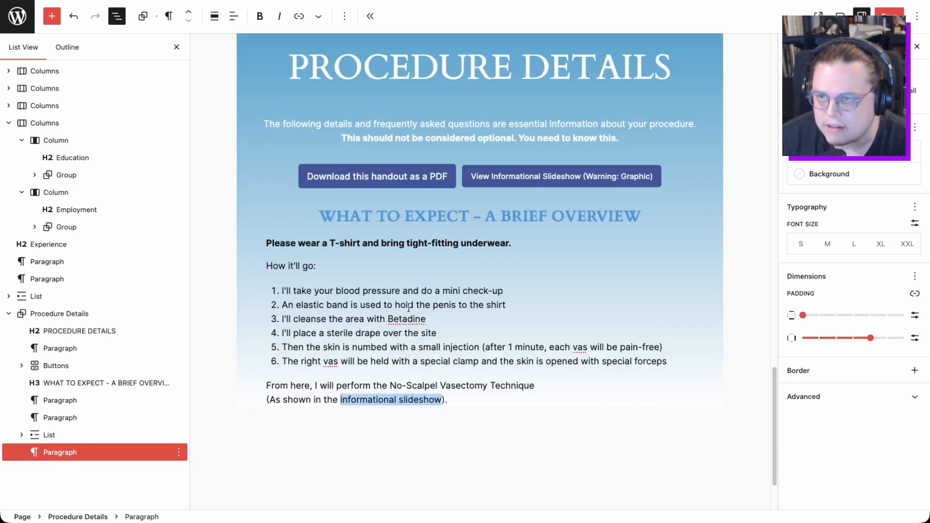
Step: After a false start, link 'informational slideshow' to the Informational Slideshow page and begin a new block
{"action": "left_click", "coordinate": [299, 17]}
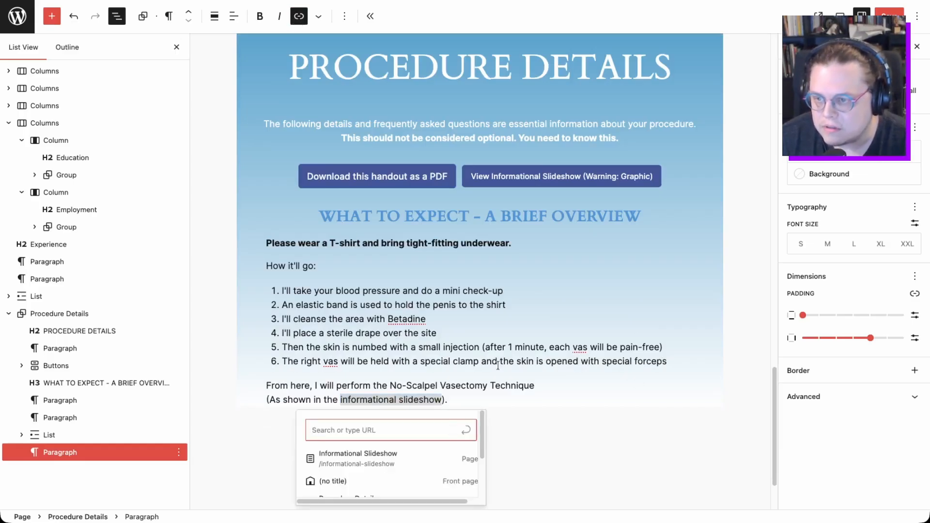
{"action": "scroll", "coordinate": [421, 457], "scroll_direction": "down", "scroll_amount": 1}
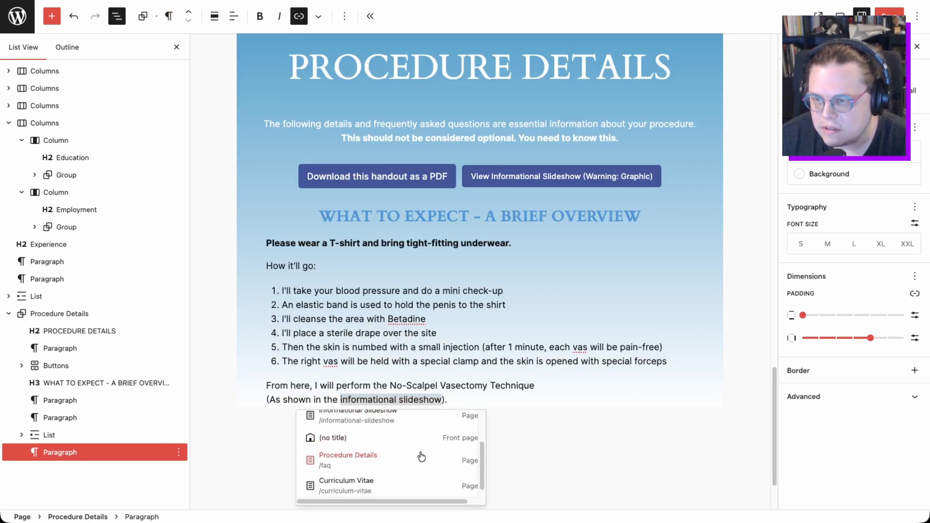
{"action": "scroll", "coordinate": [441, 421], "scroll_direction": "up", "scroll_amount": 2}
{"action": "left_click", "coordinate": [469, 380]}
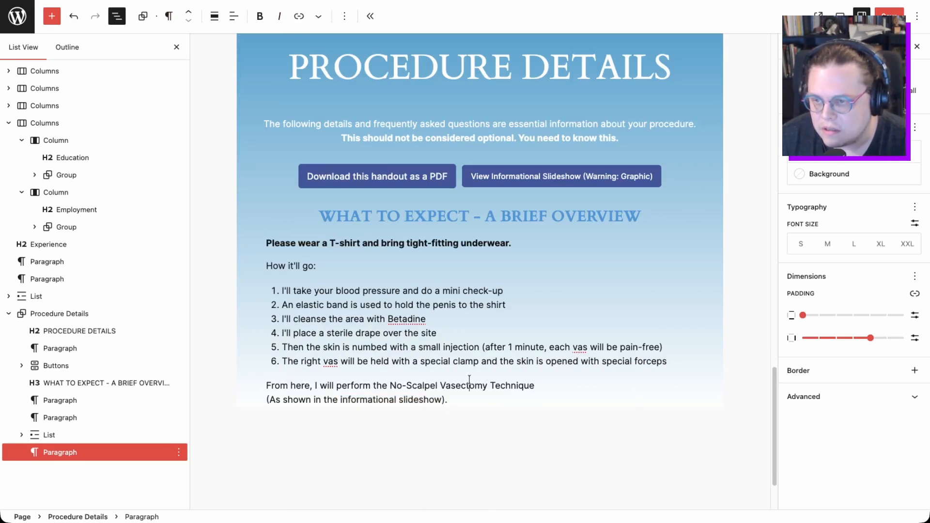
{"action": "left_click_drag", "start_coordinate": [440, 400], "coordinate": [340, 398]}
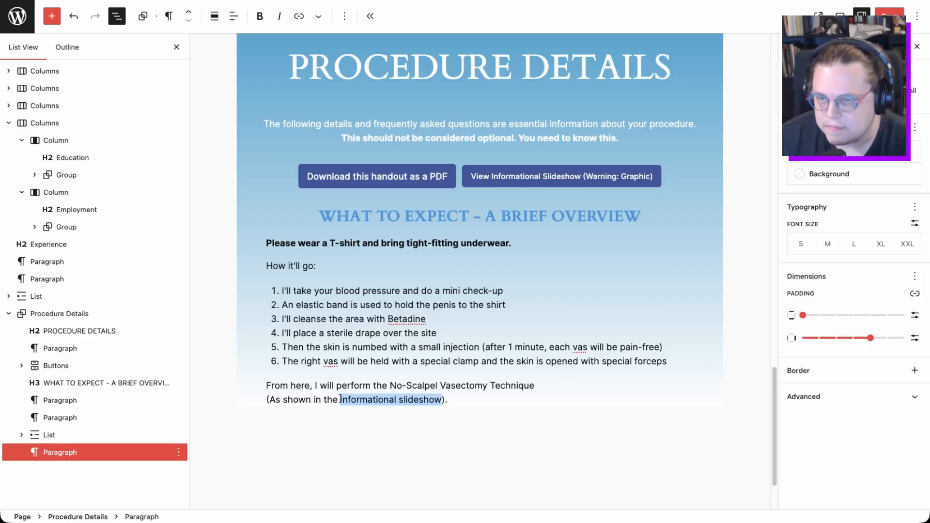
{"action": "left_click", "coordinate": [303, 18]}
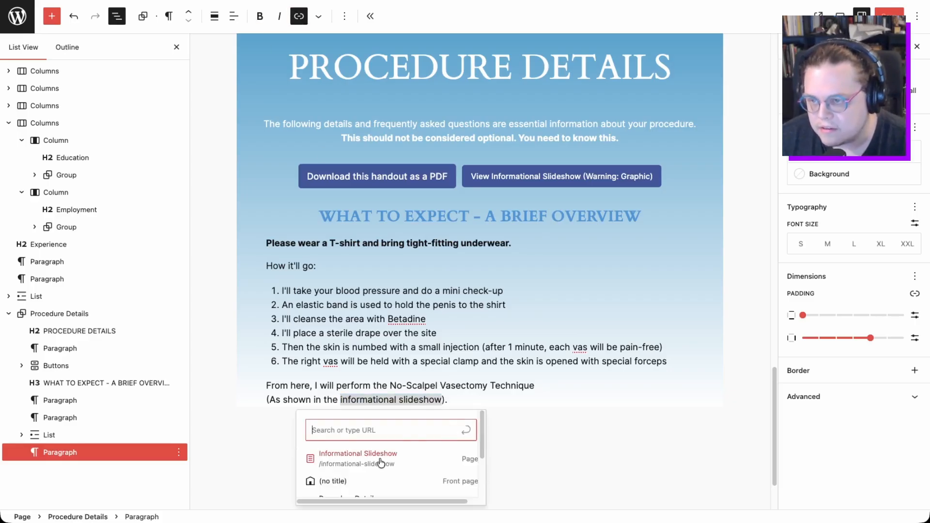
{"action": "left_click", "coordinate": [380, 463]}
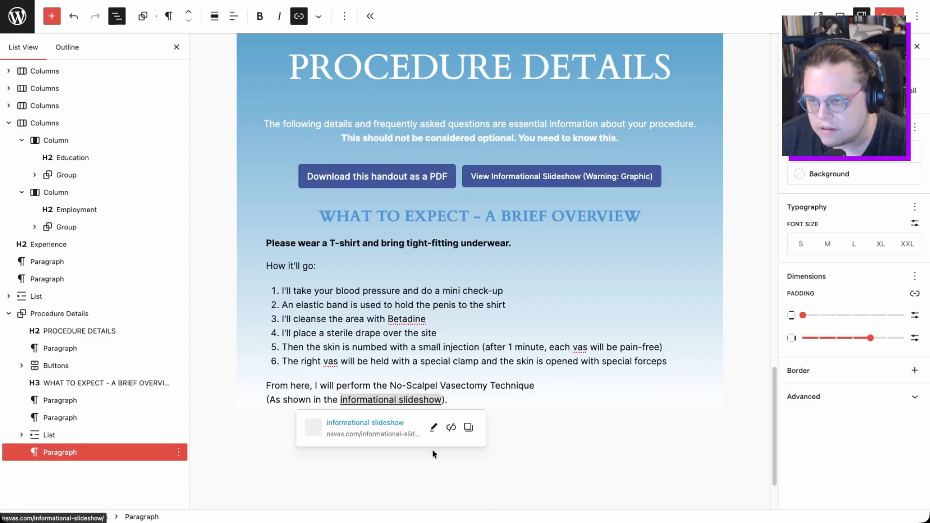
{"action": "left_click", "coordinate": [518, 423]}
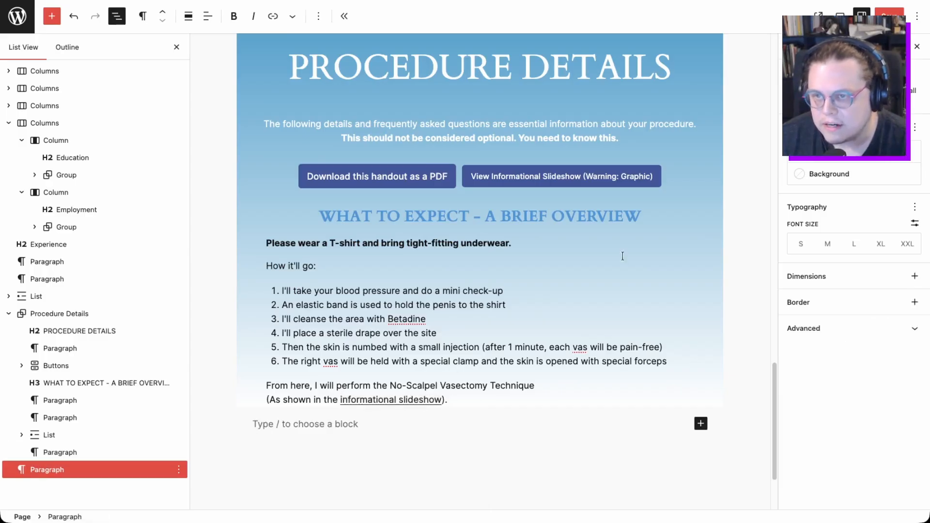
Step: Search 'infor' and link the View Informational Slideshow (Warning: Graphic) button to the Informational Slideshow page
{"action": "scroll", "coordinate": [533, 315], "scroll_direction": "down", "scroll_amount": 2}
{"action": "scroll", "coordinate": [553, 193], "scroll_direction": "up", "scroll_amount": 1}
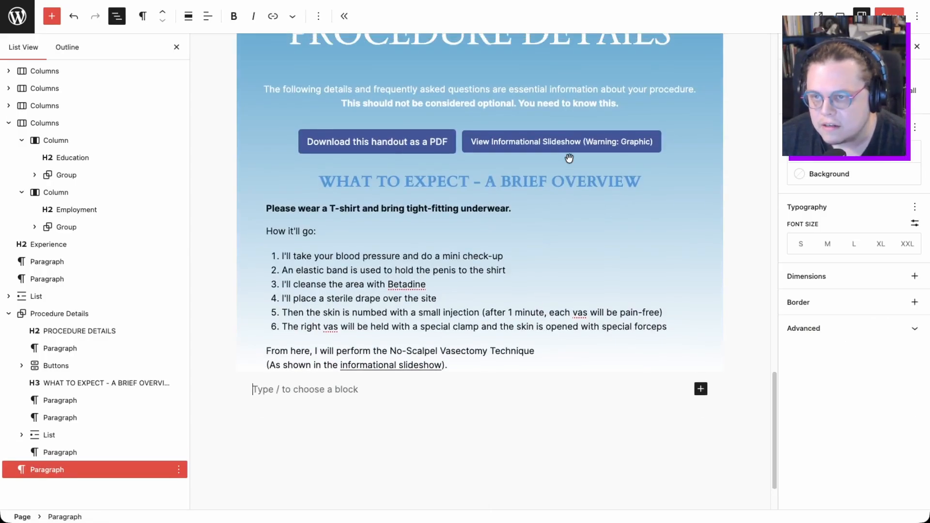
{"action": "left_click", "coordinate": [567, 139]}
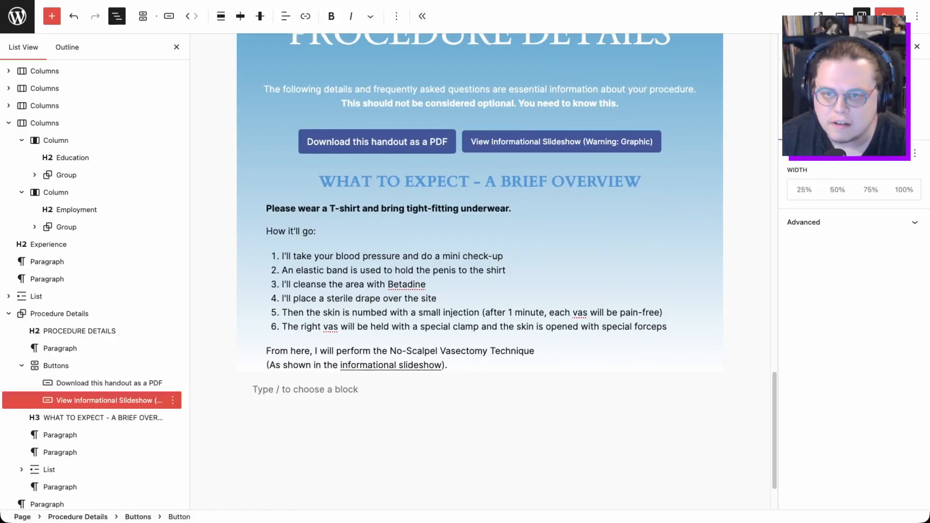
{"action": "left_click", "coordinate": [915, 141]}
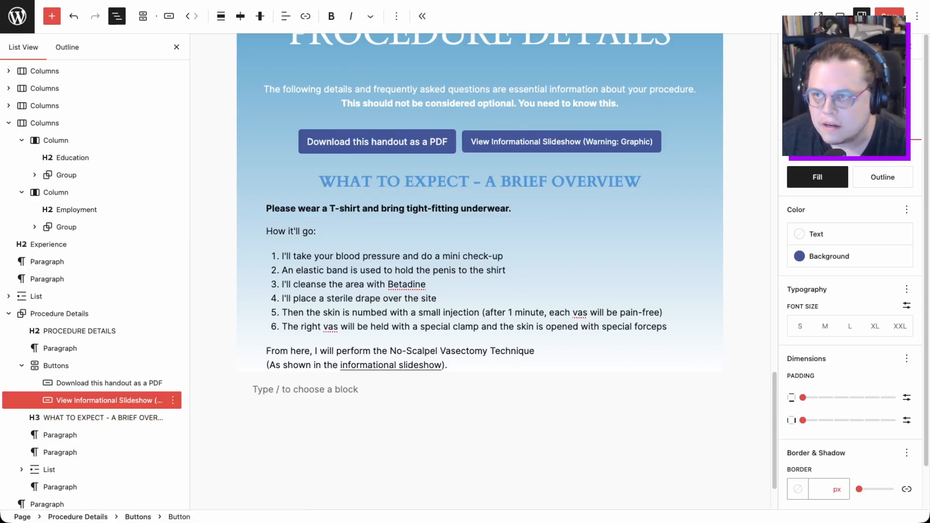
{"action": "left_click", "coordinate": [306, 17]}
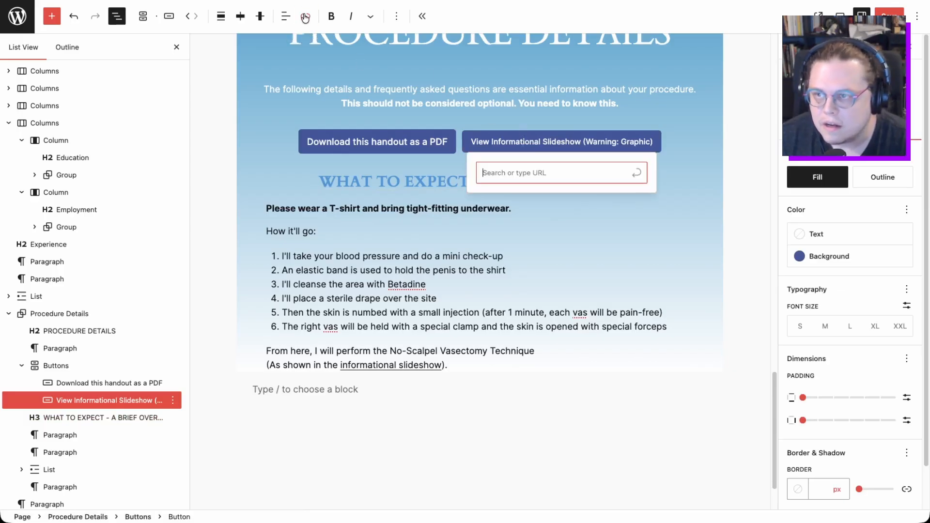
{"action": "type", "text": "infor"}
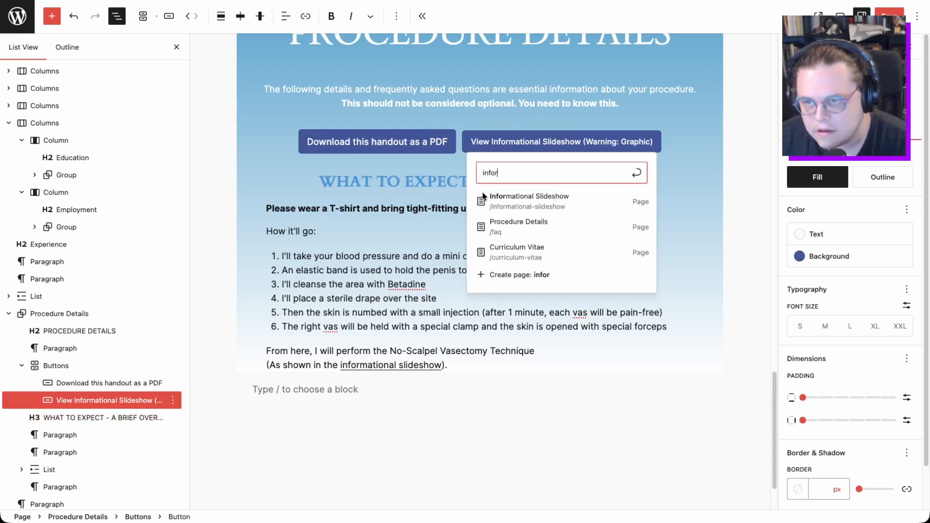
{"action": "left_click", "coordinate": [539, 202]}
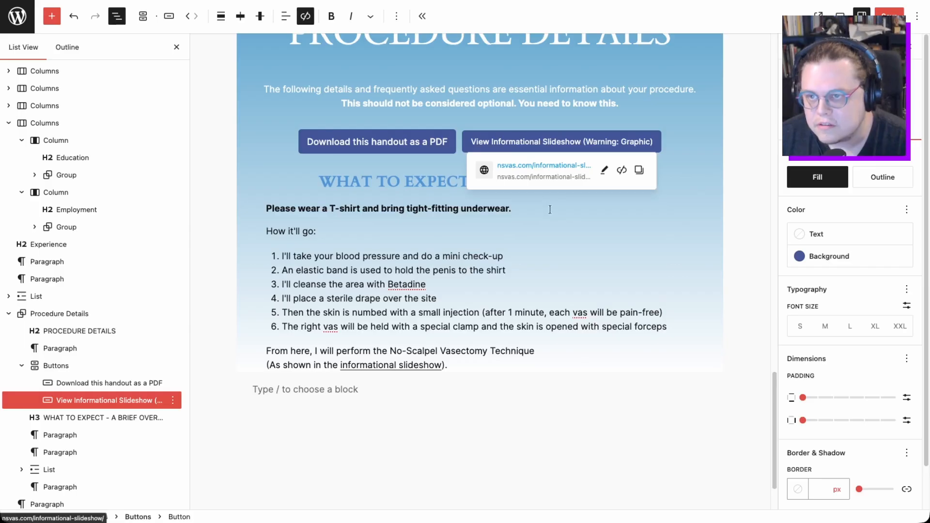
{"action": "left_click", "coordinate": [599, 251]}
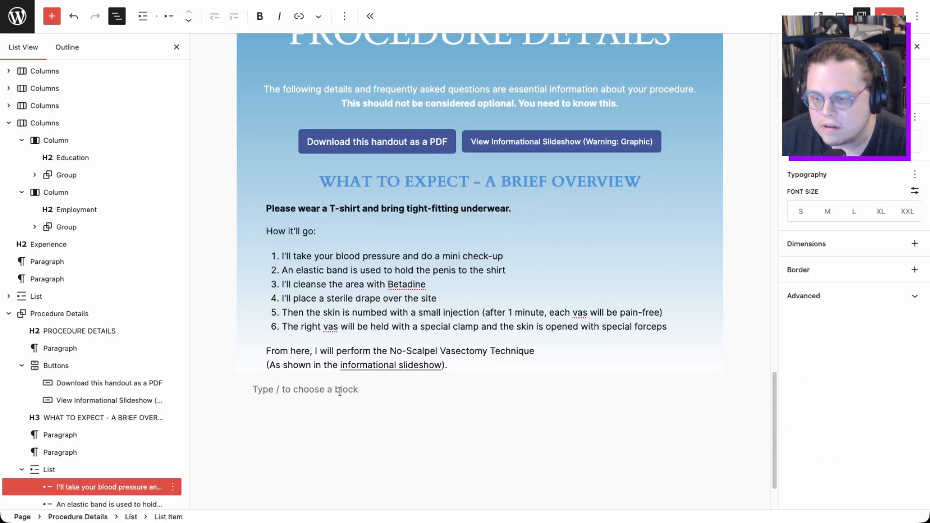
Step: Paste 'YOU'LL BE OUT THE DOOR IN 10-15 MINUTES!' into a new paragraph and center it
{"action": "scroll", "coordinate": [343, 386], "scroll_direction": "down", "scroll_amount": 2}
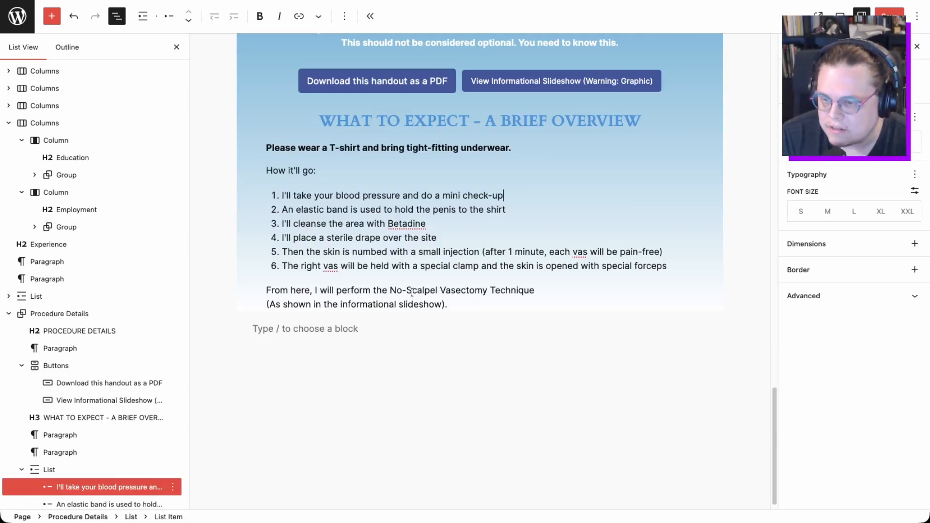
{"action": "scroll", "coordinate": [466, 325], "scroll_direction": "down", "scroll_amount": 1}
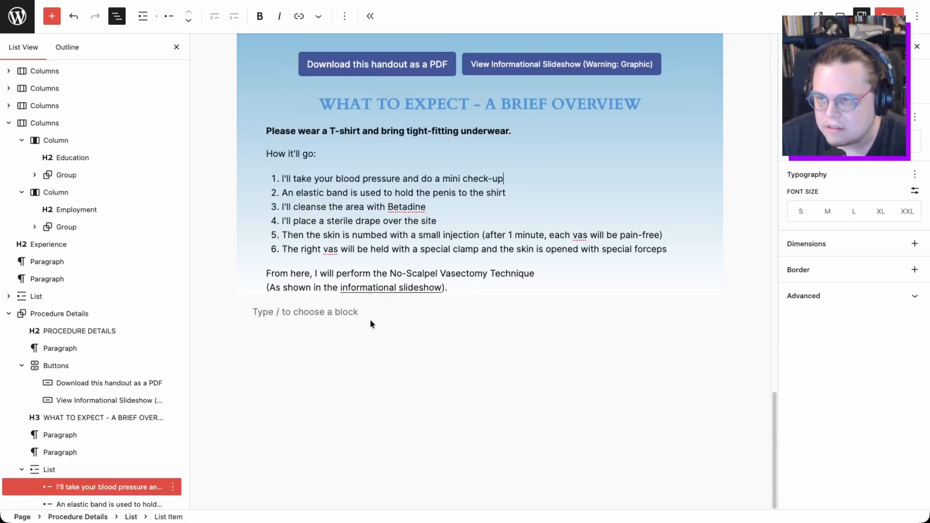
{"action": "left_click", "coordinate": [346, 316]}
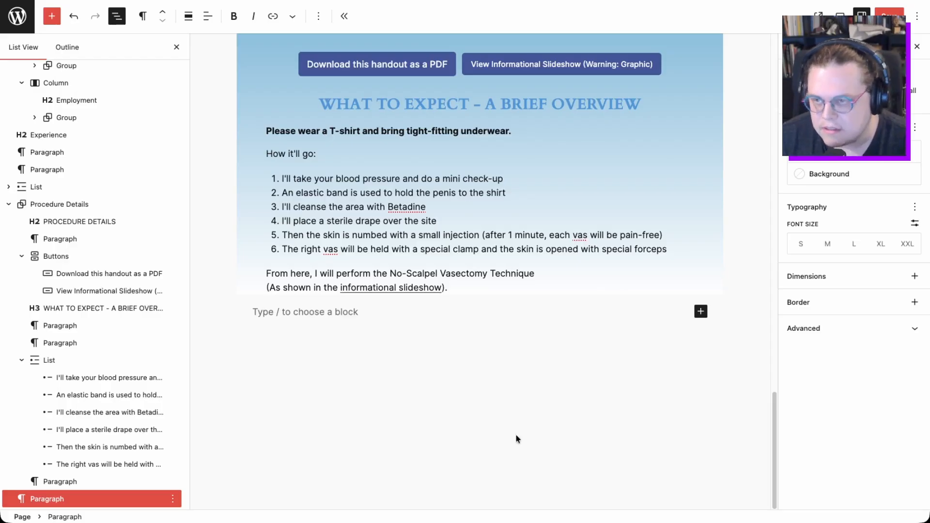
{"action": "type", "text": "YOU'LL BE OUT THE DOOR IN 10-15 MINUTES!"}
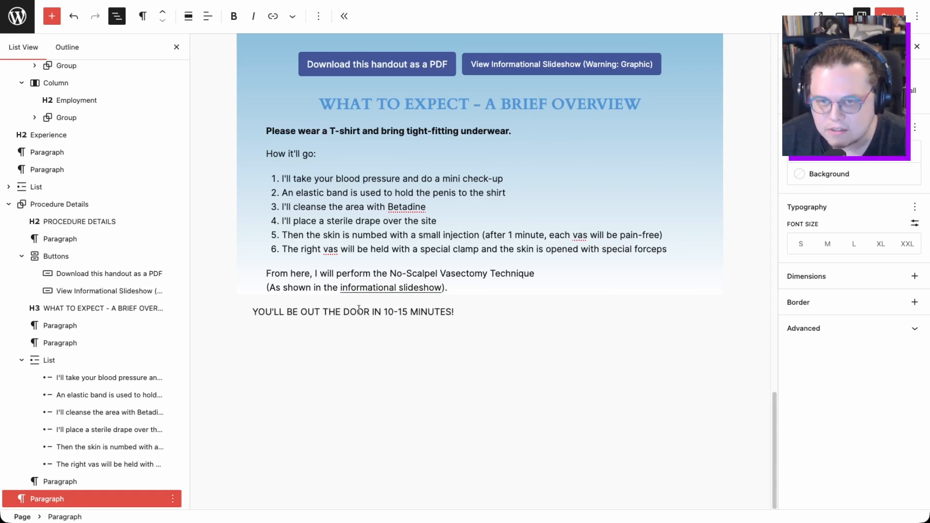
{"action": "left_click", "coordinate": [208, 16]}
{"action": "left_click", "coordinate": [247, 73]}
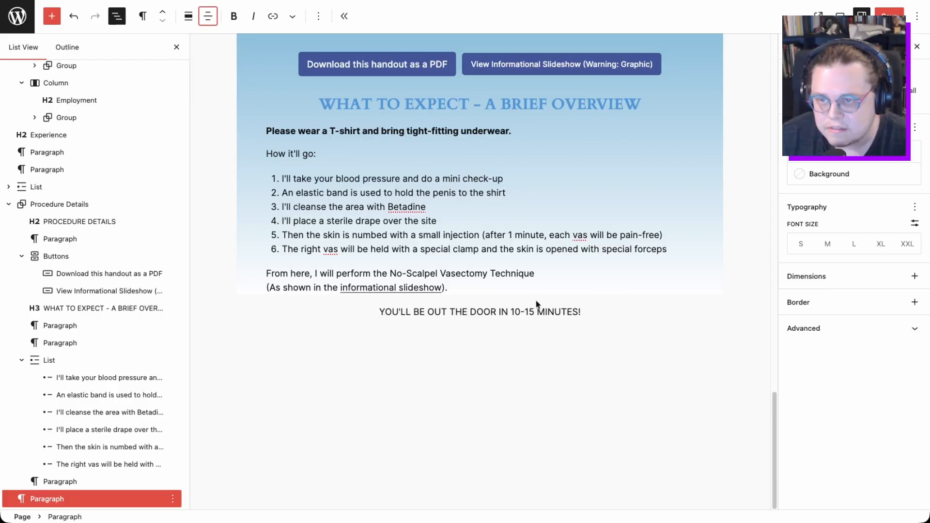
Step: Set the tagline to font size L and make the whole line bold
{"action": "left_click", "coordinate": [860, 247]}
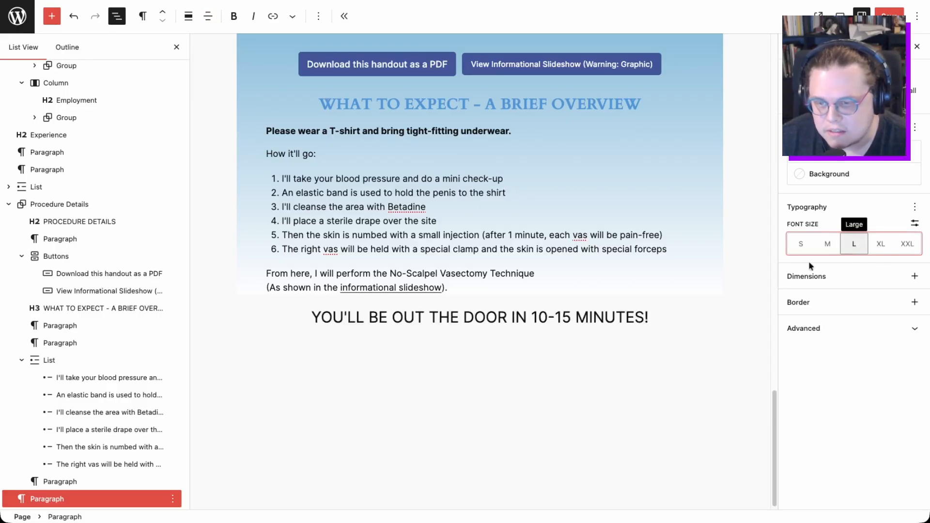
{"action": "left_click", "coordinate": [619, 318]}
{"action": "triple_click", "coordinate": [619, 317]}
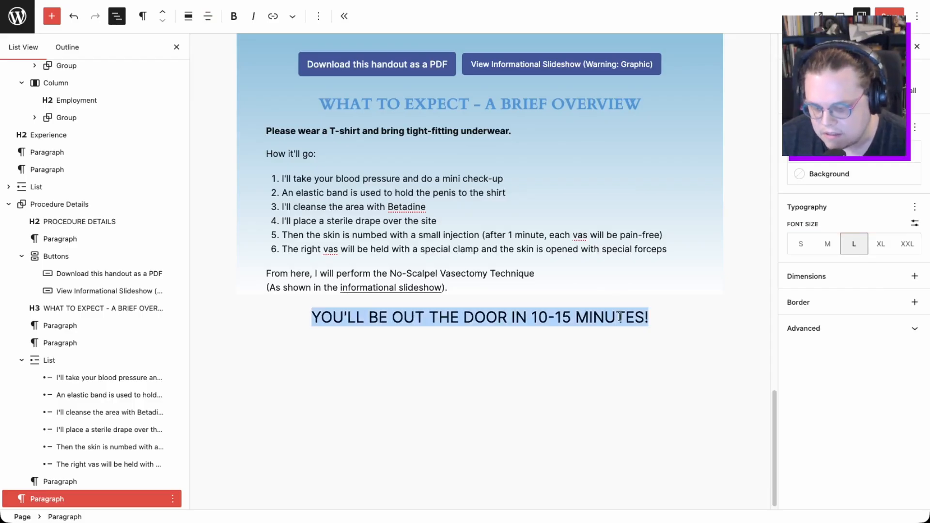
{"action": "key", "text": "ctrl+b"}
{"action": "left_click", "coordinate": [668, 315]}
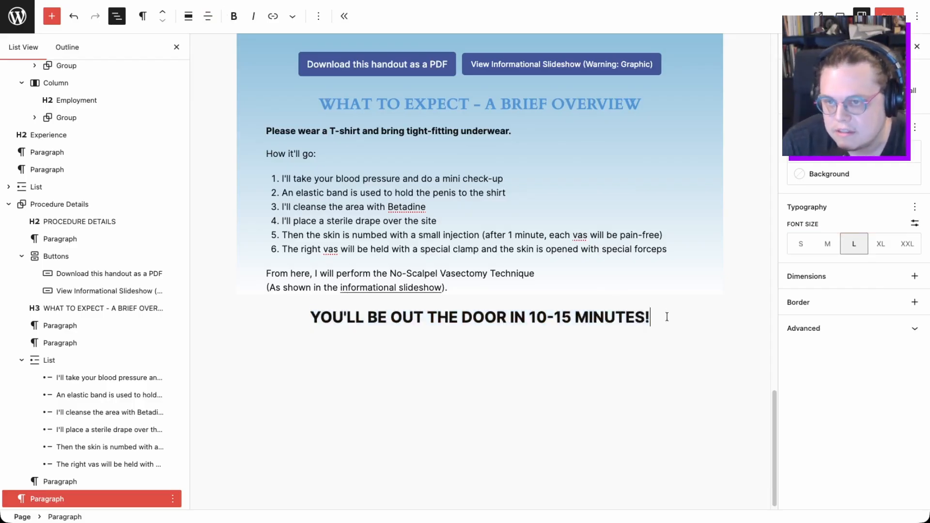
{"action": "scroll", "coordinate": [572, 216], "scroll_direction": "up", "scroll_amount": 1}
{"action": "scroll", "coordinate": [572, 216], "scroll_direction": "up", "scroll_amount": 3}
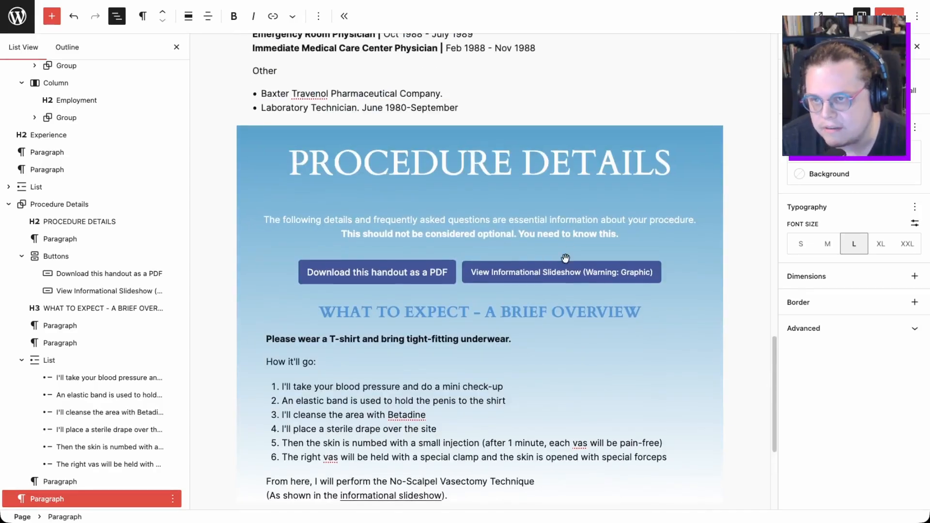
{"action": "scroll", "coordinate": [557, 242], "scroll_direction": "down", "scroll_amount": 2}
{"action": "scroll", "coordinate": [560, 265], "scroll_direction": "up", "scroll_amount": 2}
{"action": "scroll", "coordinate": [560, 265], "scroll_direction": "up", "scroll_amount": 1}
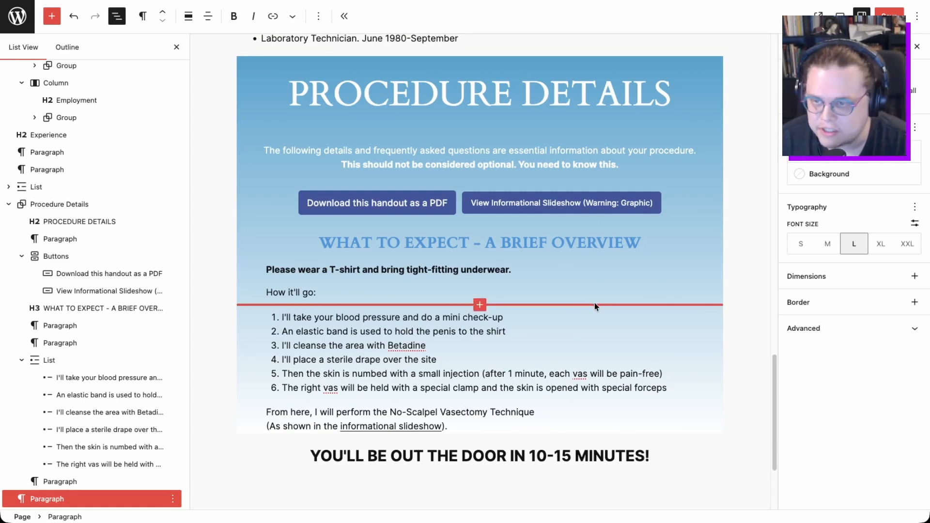
Step: Add a new heading block below the tagline, set to level H3 and centered
{"action": "scroll", "coordinate": [595, 301], "scroll_direction": "down", "scroll_amount": 1}
{"action": "scroll", "coordinate": [595, 302], "scroll_direction": "down", "scroll_amount": 4}
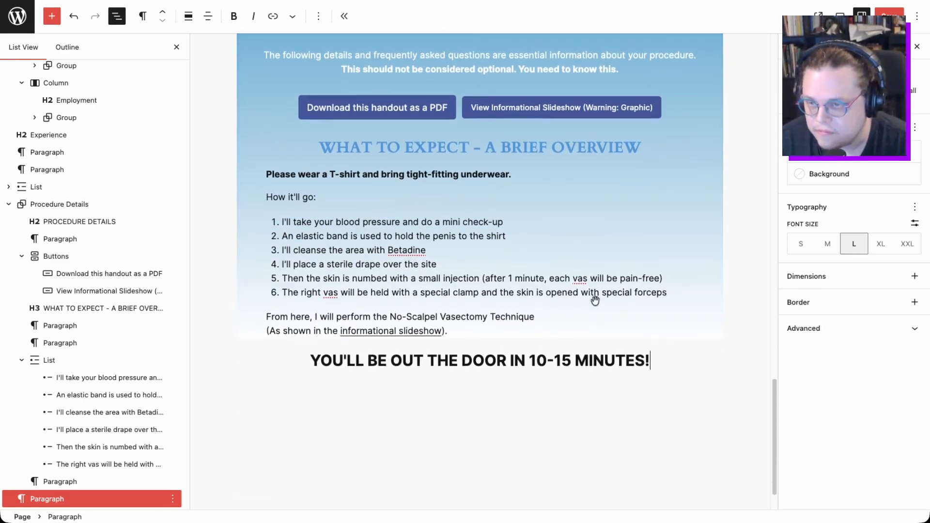
{"action": "mouse_move", "coordinate": [615, 303]}
{"action": "key", "text": "Return"}
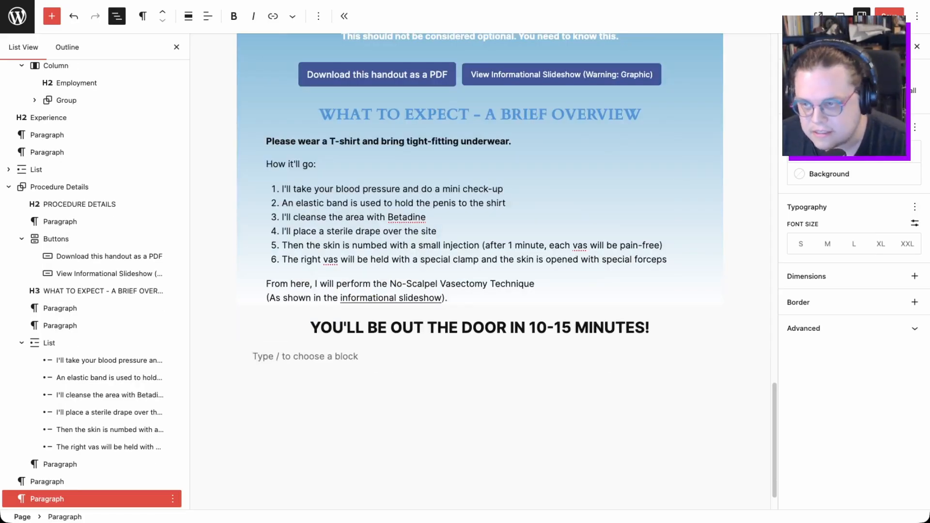
{"action": "type", "text": "/"}
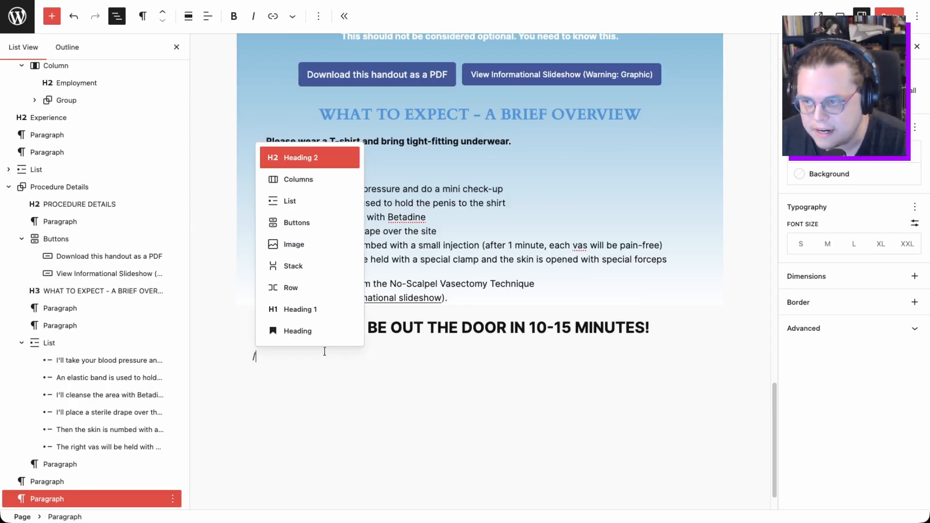
{"action": "left_click", "coordinate": [315, 333]}
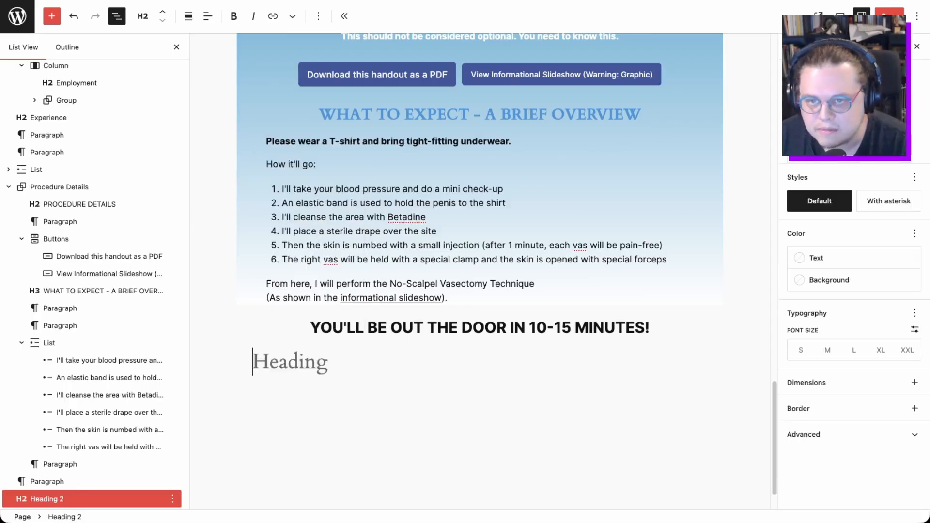
{"action": "key", "text": "ctrl+alt+3"}
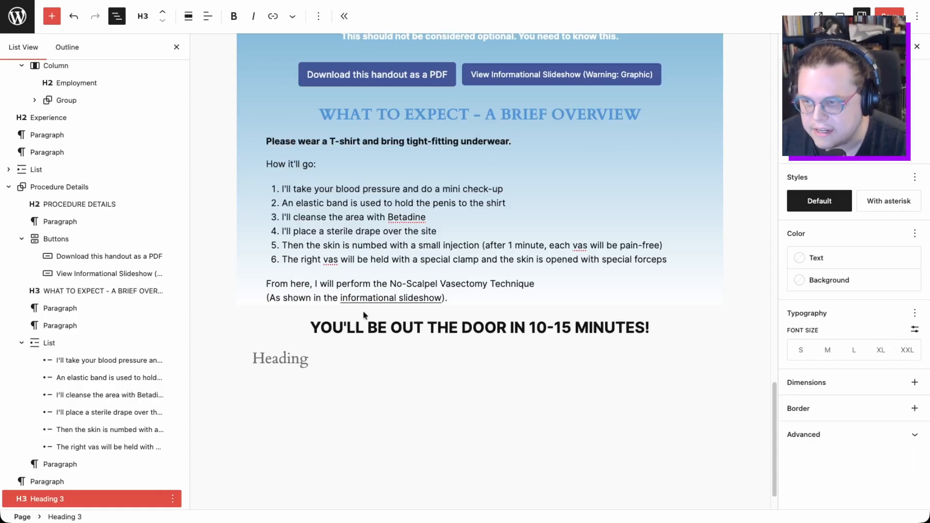
{"action": "left_click", "coordinate": [210, 18]}
{"action": "left_click", "coordinate": [226, 71]}
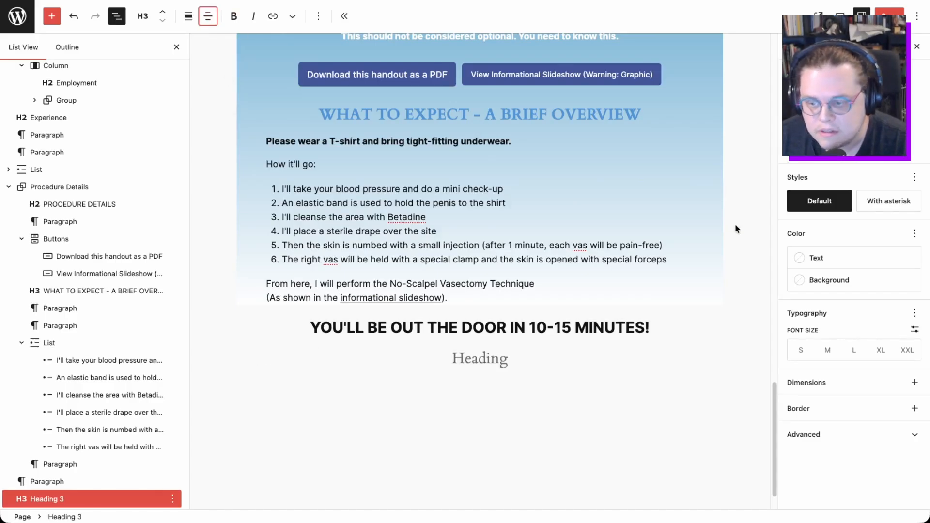
Step: Type 'HOW TO PREPARE' into the heading and set its font size to XXL
{"action": "left_click", "coordinate": [480, 362]}
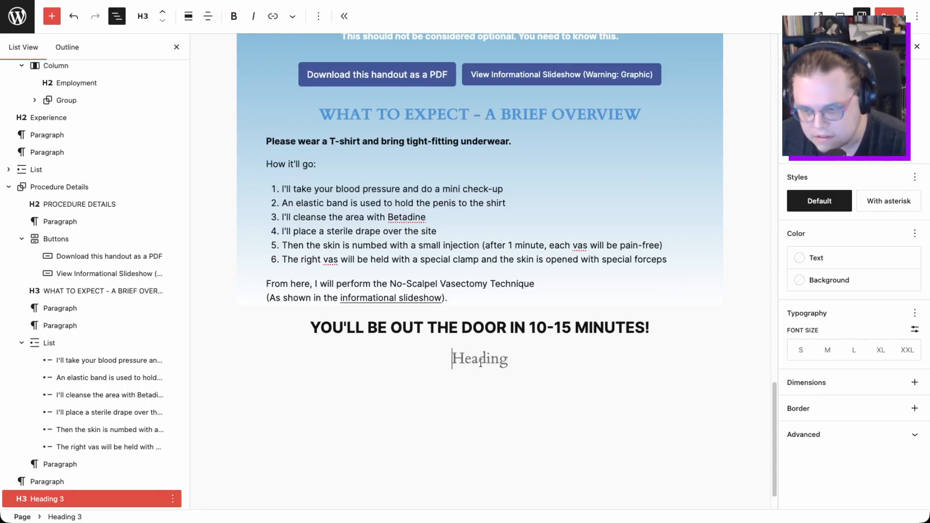
{"action": "type", "text": "HOW TO PREPARE"}
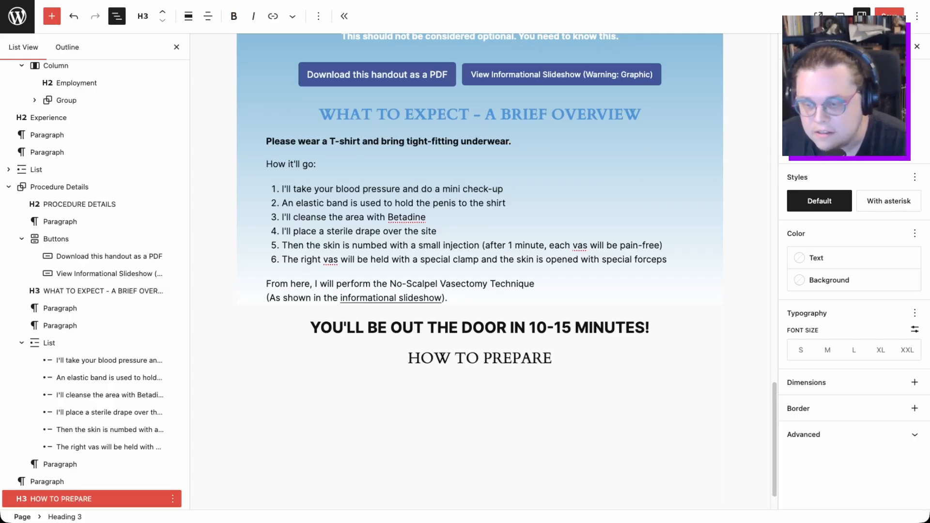
{"action": "left_click", "coordinate": [906, 350]}
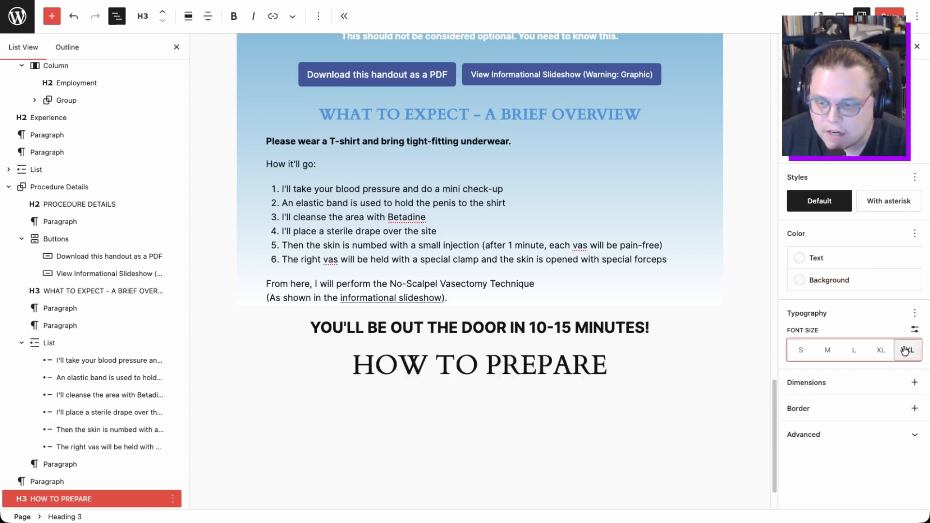
{"action": "left_click", "coordinate": [612, 367]}
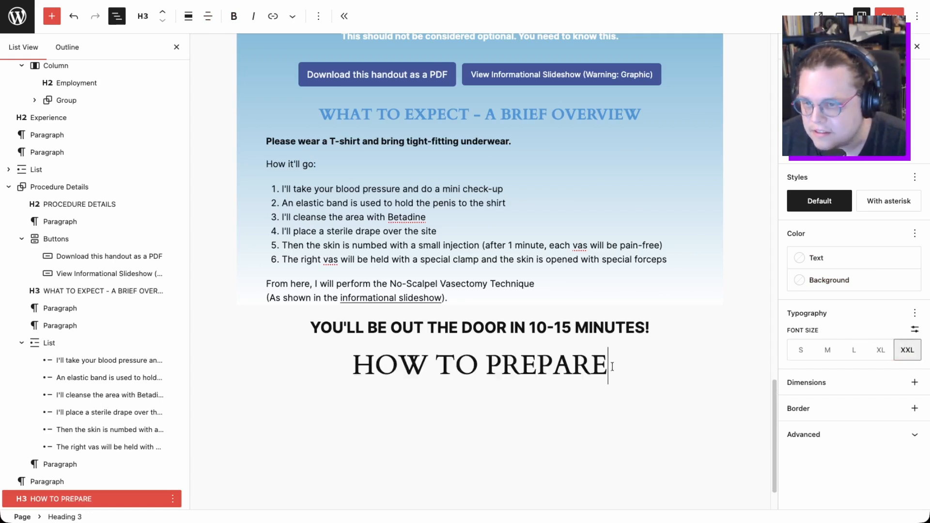
{"action": "scroll", "coordinate": [577, 321], "scroll_direction": "down", "scroll_amount": 2}
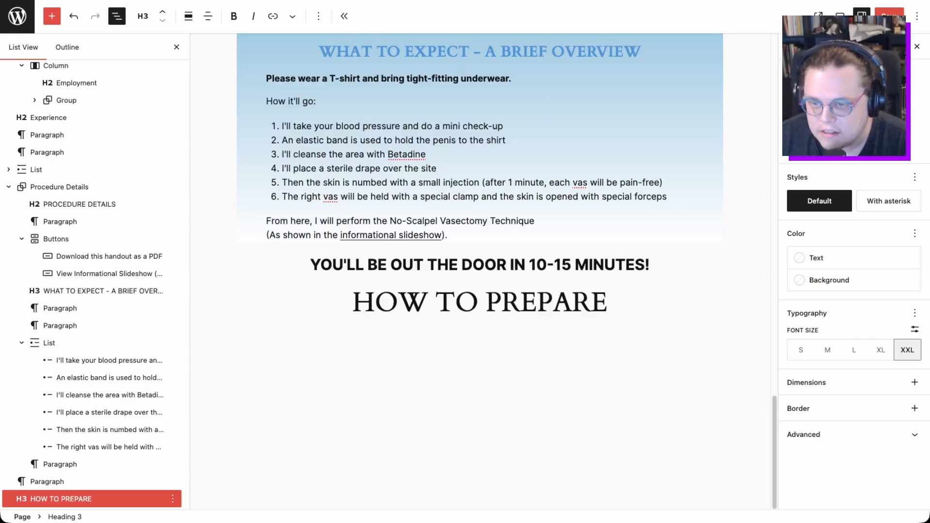
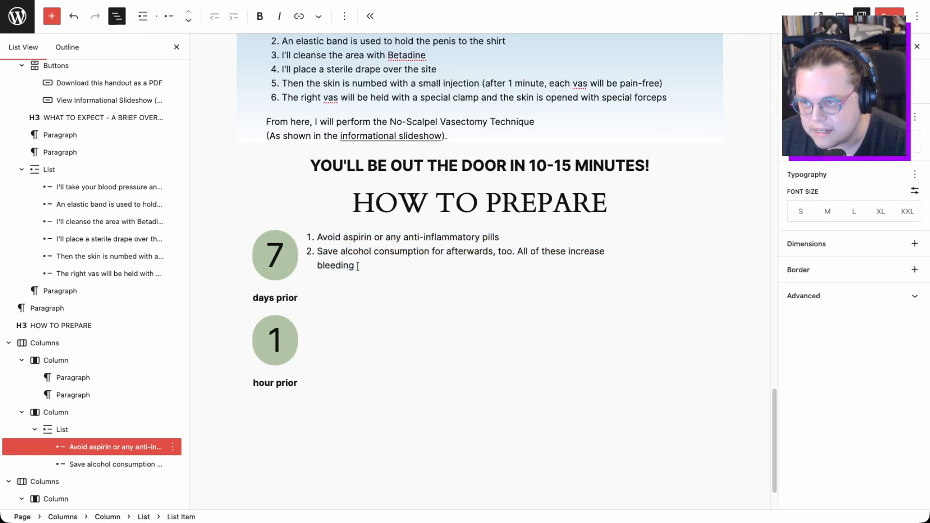
Step: Bold the second list item, then the first item starting 'Avoid', in the 7 days list
{"action": "key", "text": "ctrl+b"}
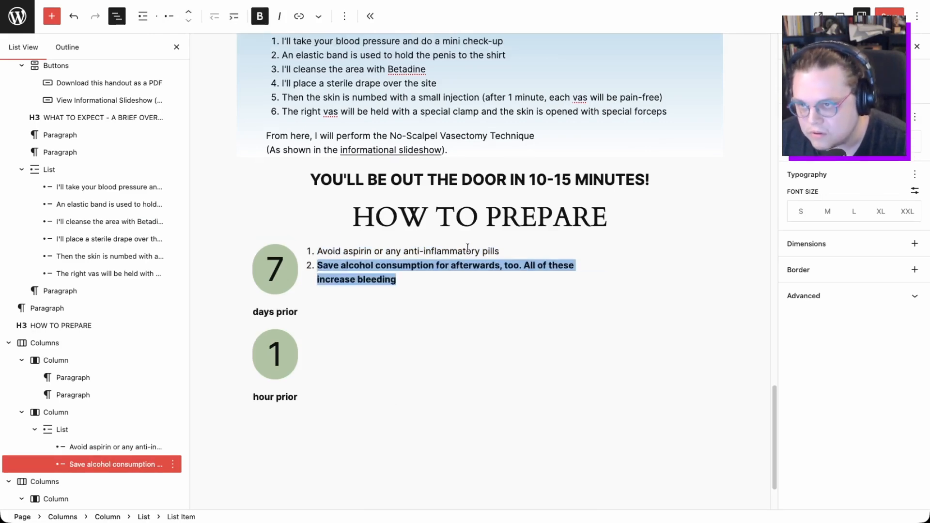
{"action": "left_click_drag", "start_coordinate": [505, 252], "coordinate": [306, 254]}
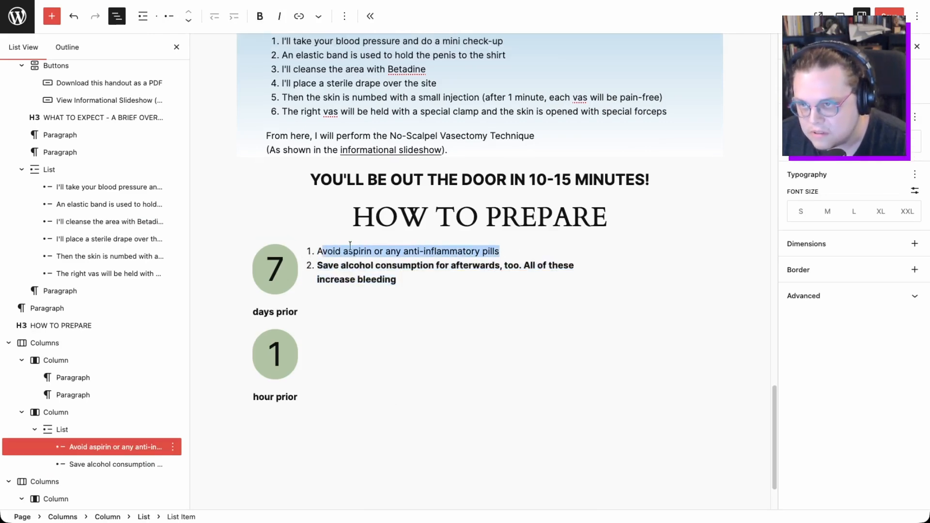
{"action": "left_click", "coordinate": [318, 251]}
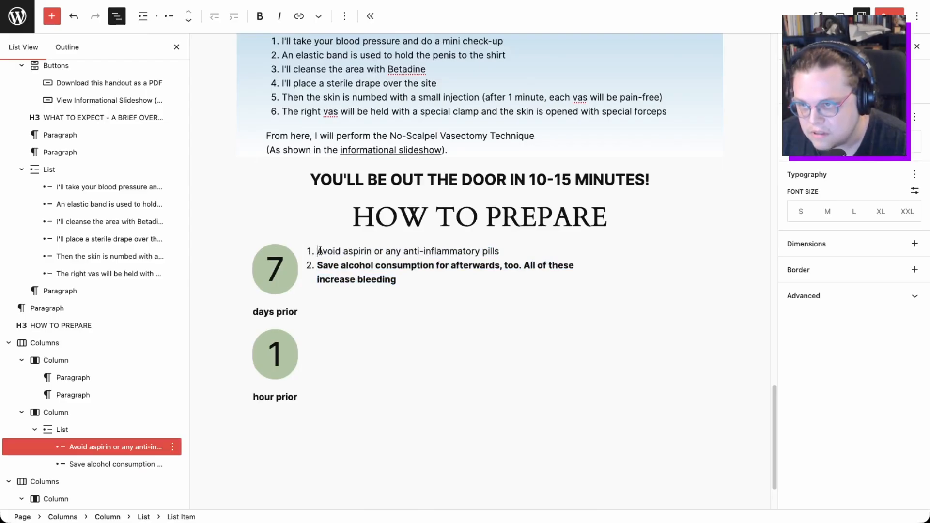
{"action": "left_click_drag", "start_coordinate": [319, 251], "coordinate": [559, 248]}
{"action": "key", "text": "ctrl+b"}
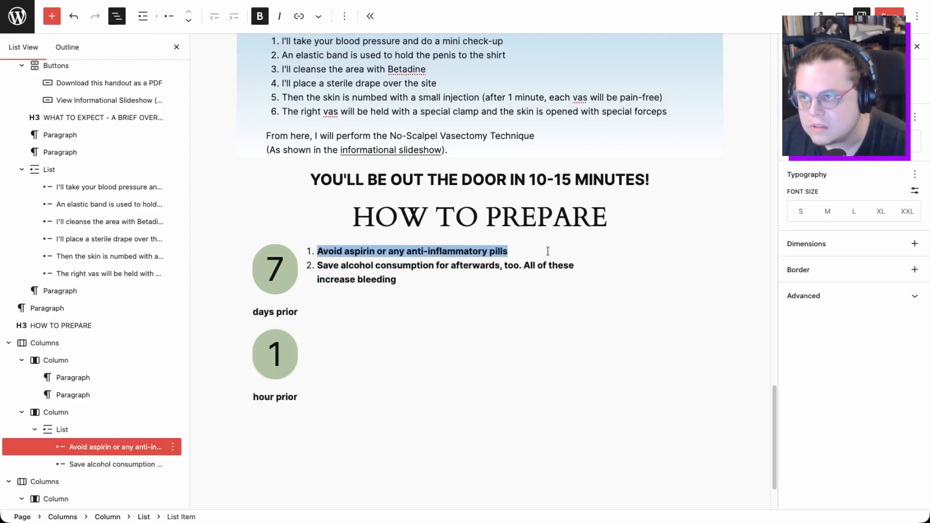
{"action": "left_click", "coordinate": [434, 275]}
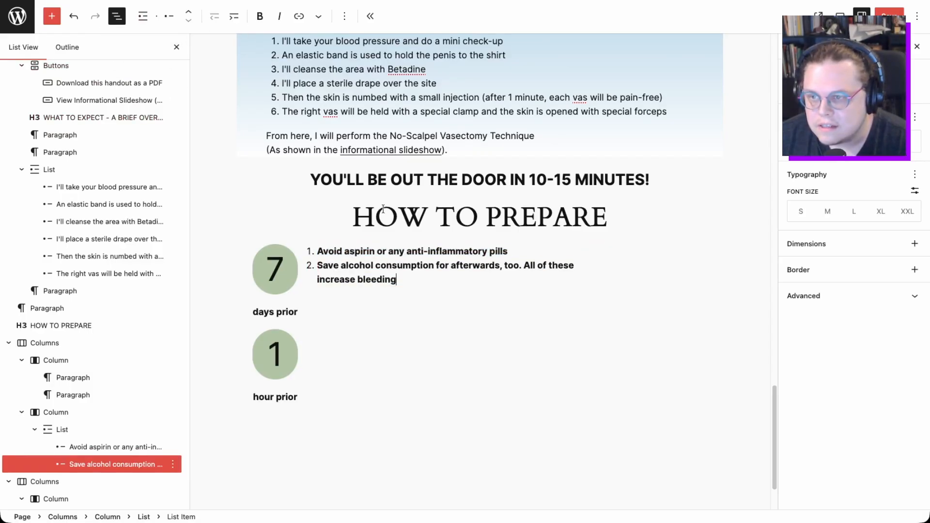
Step: Set the list's column width to 90% so each item fits on one line
{"action": "left_click", "coordinate": [63, 413]}
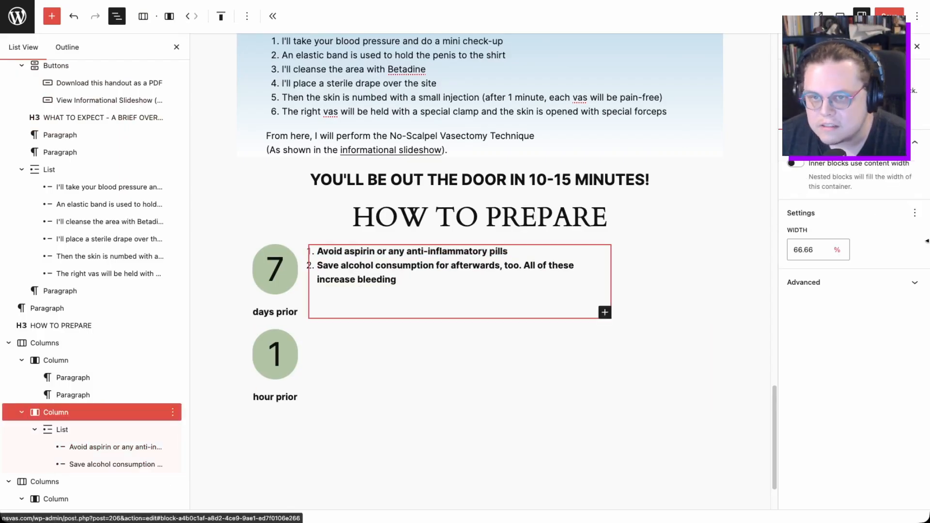
{"action": "left_click", "coordinate": [807, 249]}
{"action": "left_click_drag", "start_coordinate": [814, 250], "coordinate": [788, 248]}
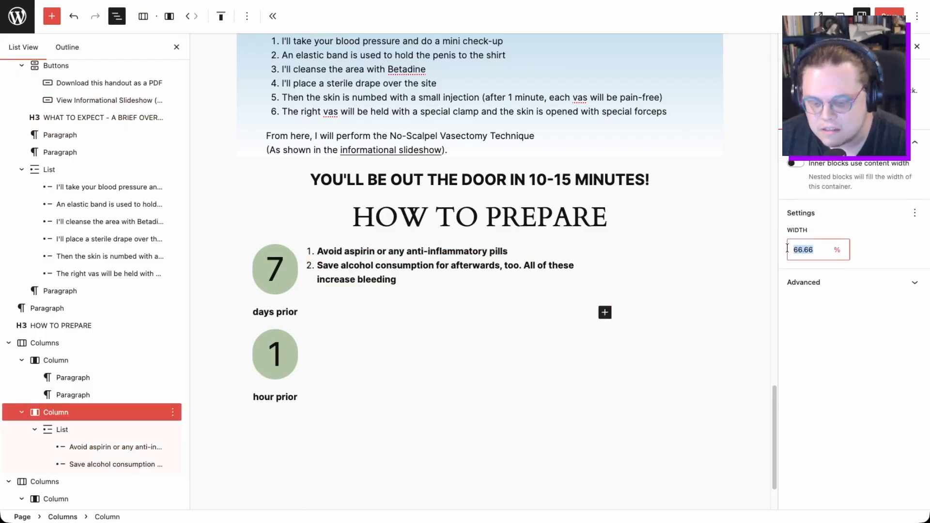
{"action": "type", "text": "90"}
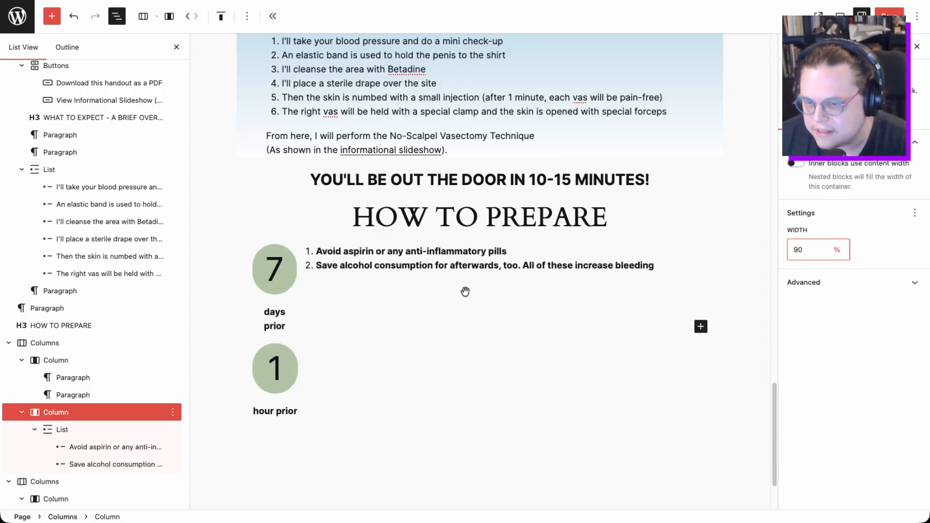
Step: End the list after 'bleeding' and start a new empty paragraph, removing the stray backslash
{"action": "left_click", "coordinate": [658, 266]}
{"action": "key", "text": "Return"}
{"action": "type", "text": "\\"}
{"action": "key", "text": "Return"}
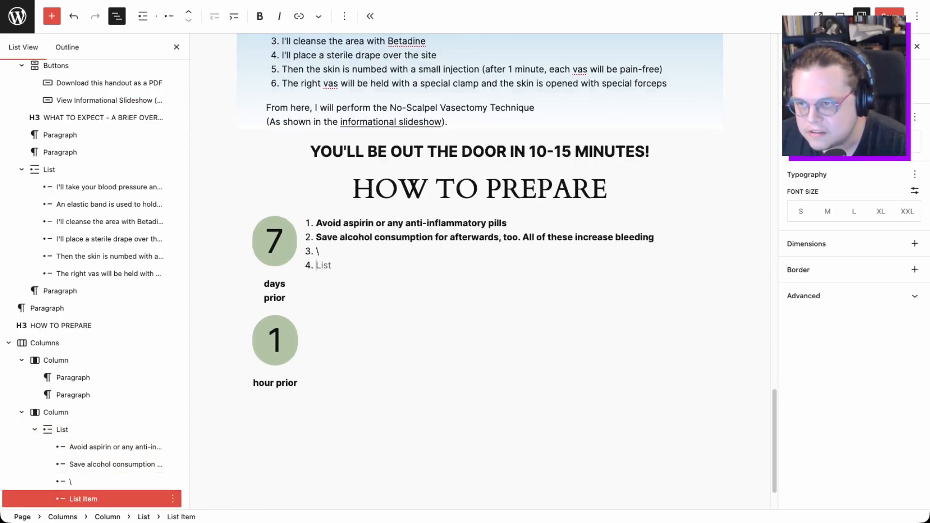
{"action": "key", "text": "BackSpace"}
{"action": "key", "text": "Return"}
{"action": "key", "text": "BackSpace"}
{"action": "key", "text": "BackSpace"}
{"action": "key", "text": "Return"}
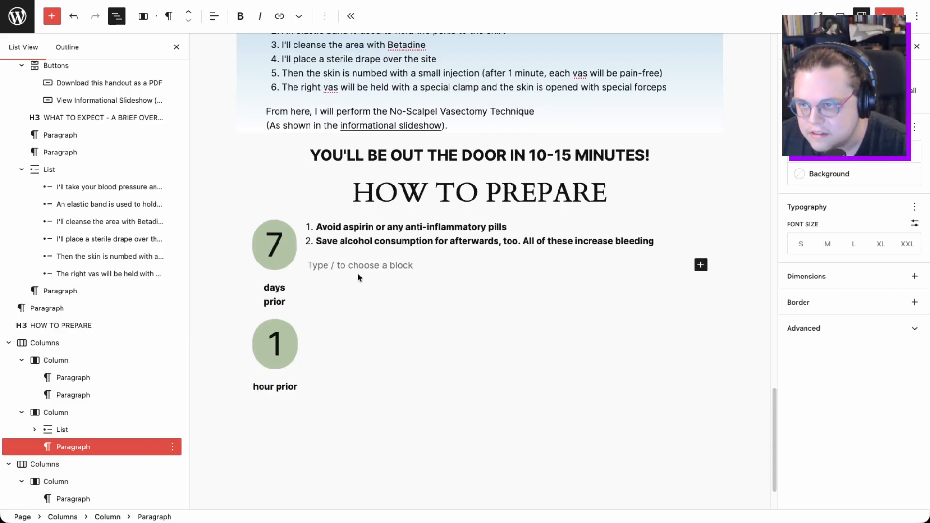
Step: Paste the Tylenol and anti-anxiety prescription note, delete stray 'days prior' words, and italicize it
{"action": "type", "text": "Use of Tylenol or generic acetaminophen is safe.If you are a very nervous person, call us for an anti- days prior anxiety prescription if desired."}
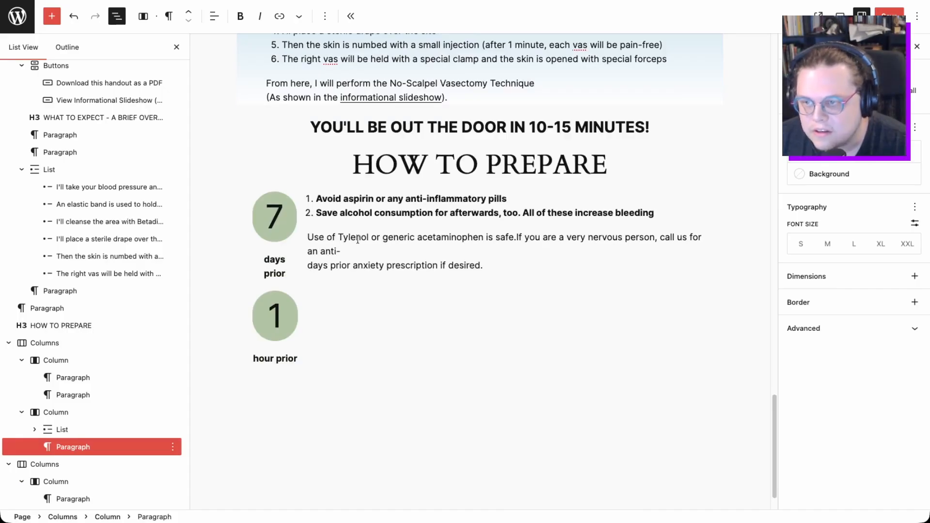
{"action": "left_click", "coordinate": [516, 238]}
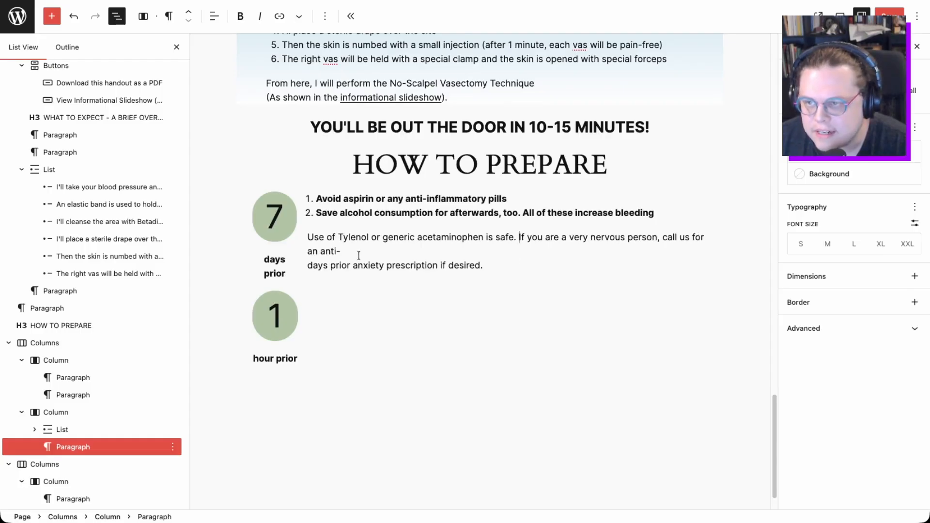
{"action": "left_click_drag", "start_coordinate": [354, 265], "coordinate": [308, 267]}
{"action": "key", "text": "BackSpace"}
{"action": "key", "text": "BackSpace"}
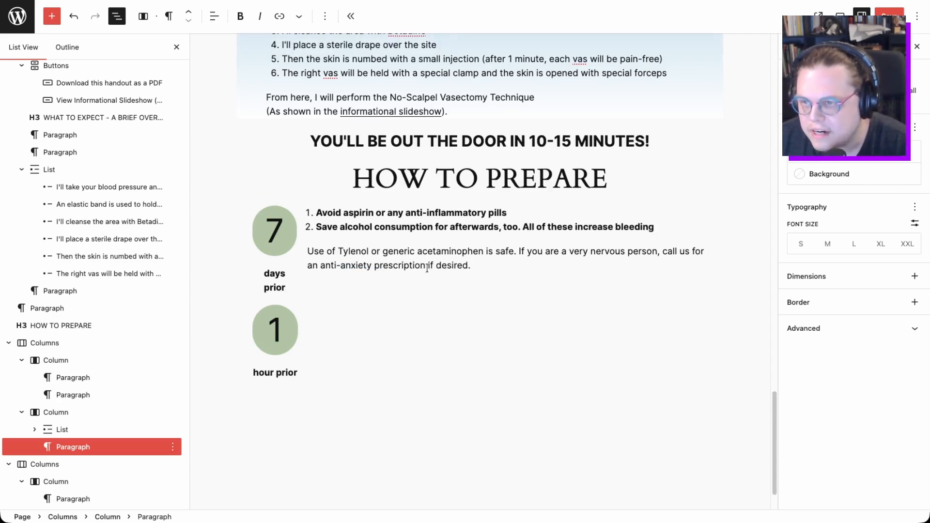
{"action": "left_click_drag", "start_coordinate": [471, 266], "coordinate": [309, 253]}
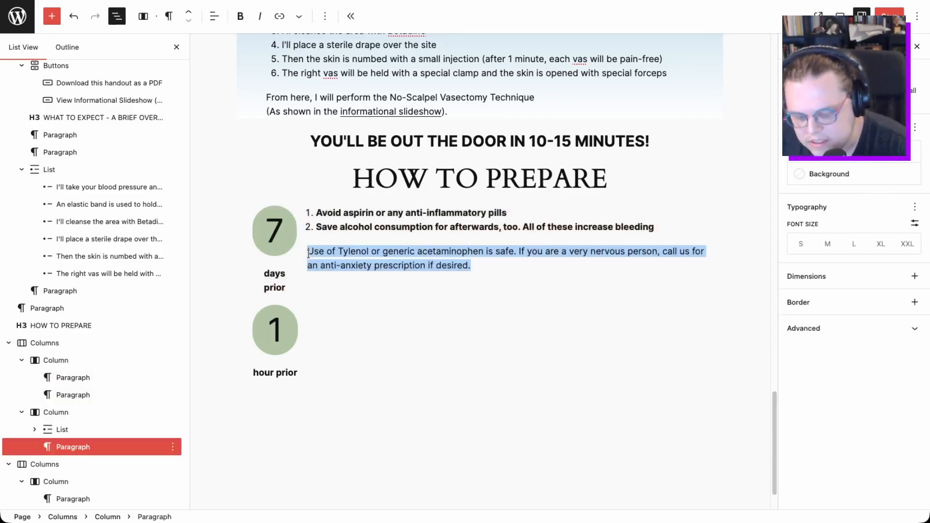
{"action": "key", "text": "ctrl+i"}
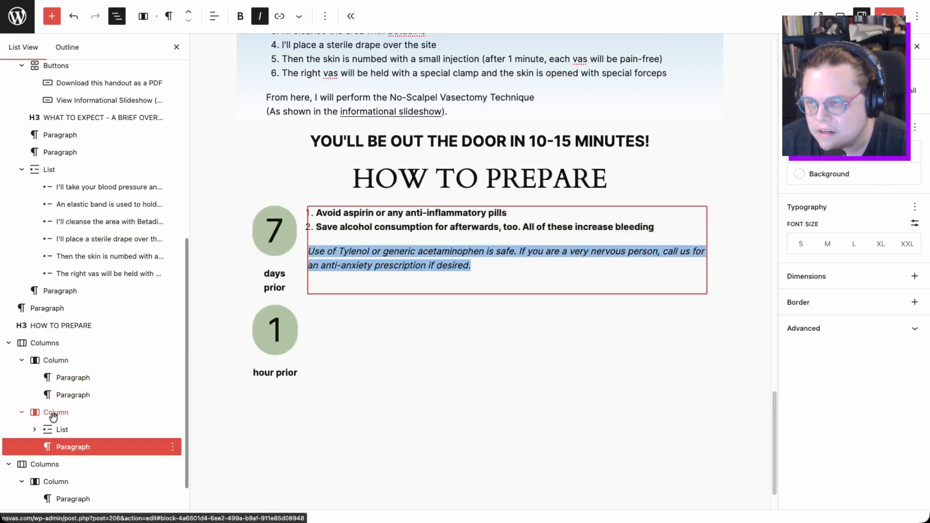
Step: Vertically centre the 7 days row's contents with Align middle
{"action": "left_click", "coordinate": [45, 343]}
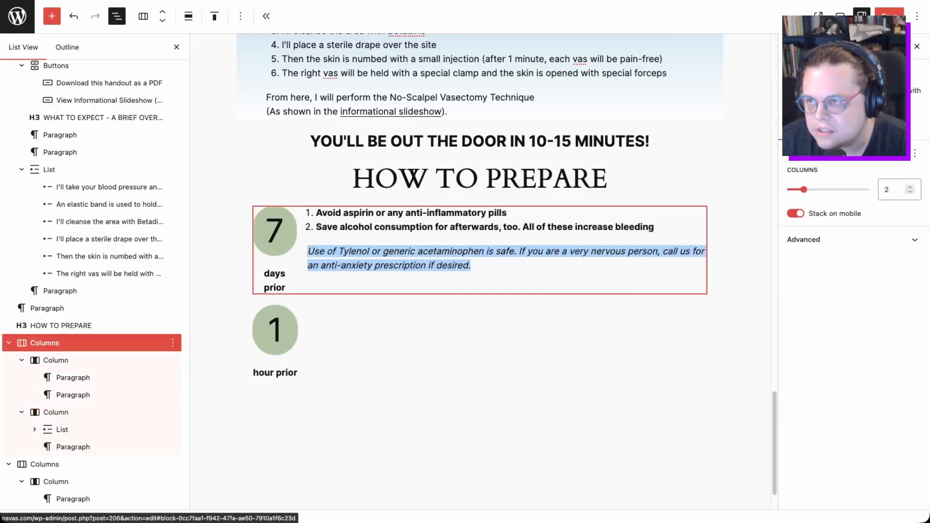
{"action": "left_click", "coordinate": [217, 16]}
{"action": "left_click", "coordinate": [235, 69]}
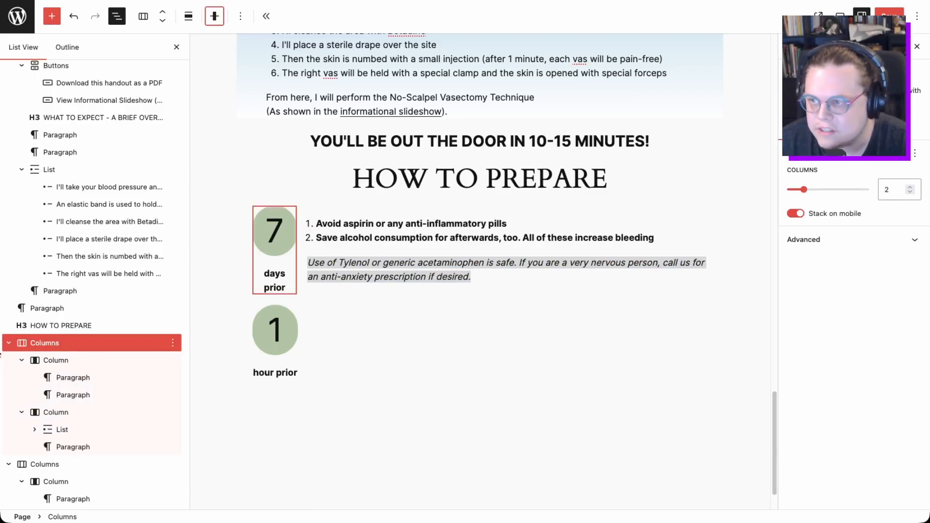
Step: Narrow the 7 circle and 1 circle columns to 11% width
{"action": "left_click", "coordinate": [78, 360]}
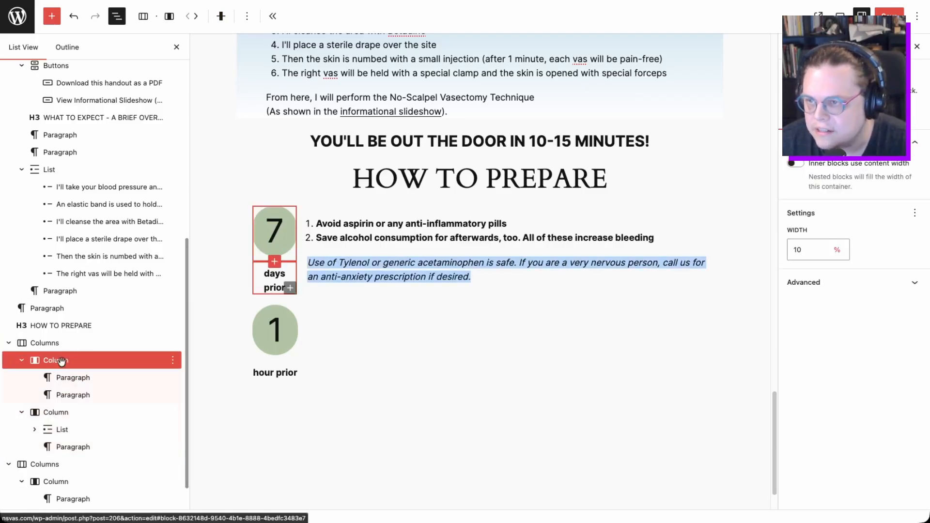
{"action": "left_click", "coordinate": [818, 250]}
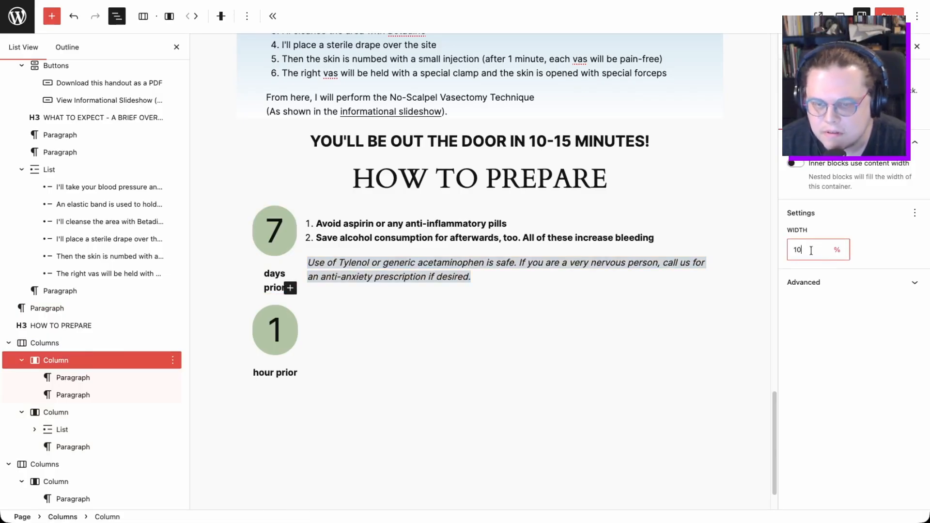
{"action": "type", "text": ".4"}
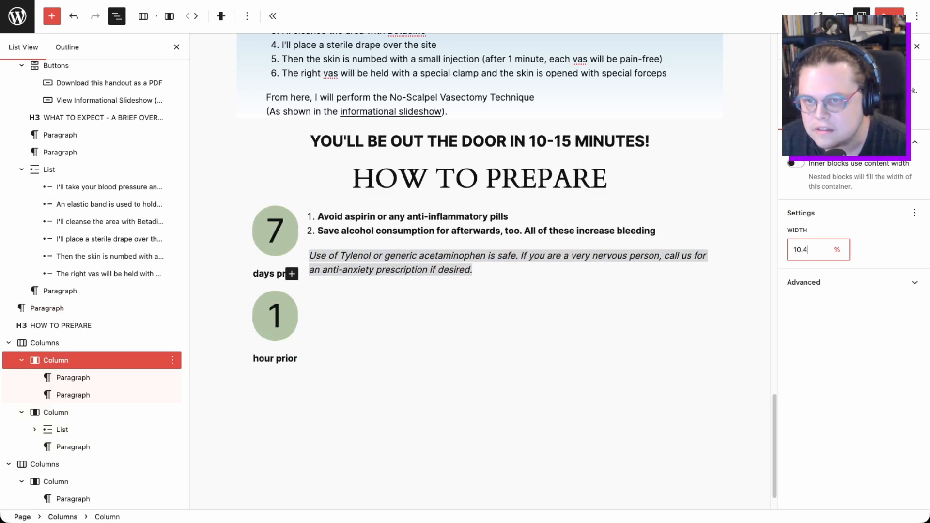
{"action": "key", "text": "BackSpace"}
{"action": "key", "text": "BackSpace"}
{"action": "key", "text": "BackSpace"}
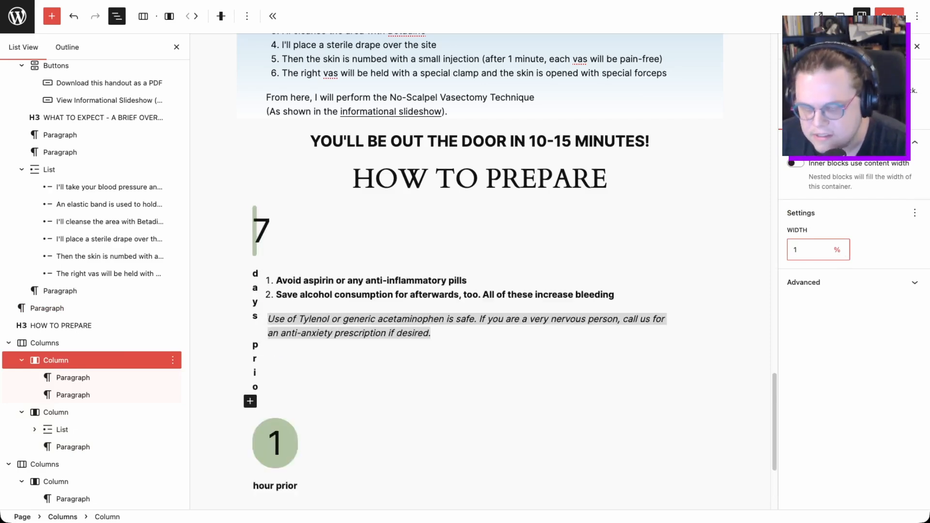
{"action": "type", "text": "2"}
{"action": "key", "text": "Down"}
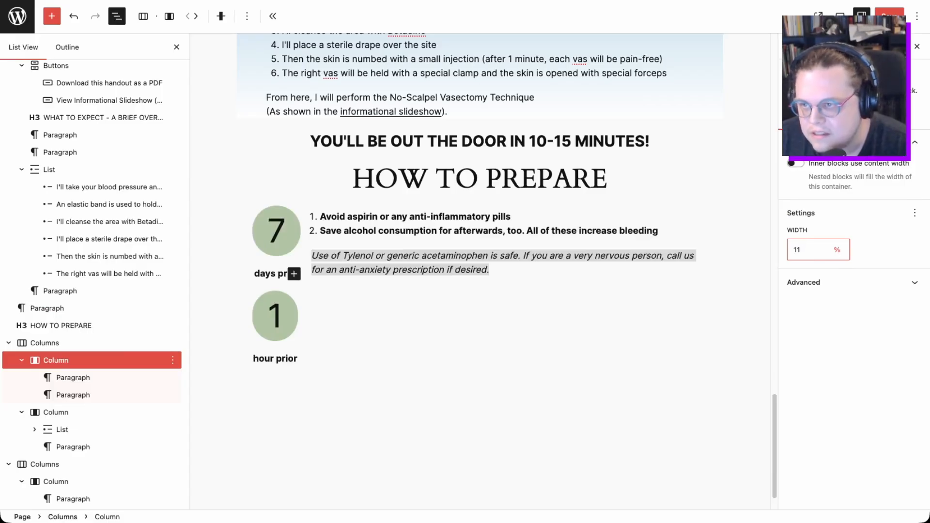
{"action": "left_click", "coordinate": [388, 331]}
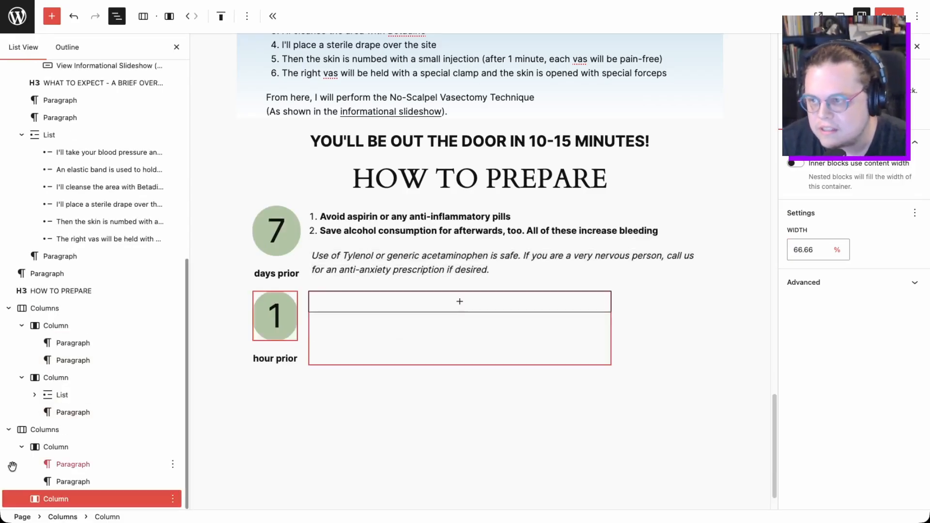
{"action": "left_click", "coordinate": [44, 447]}
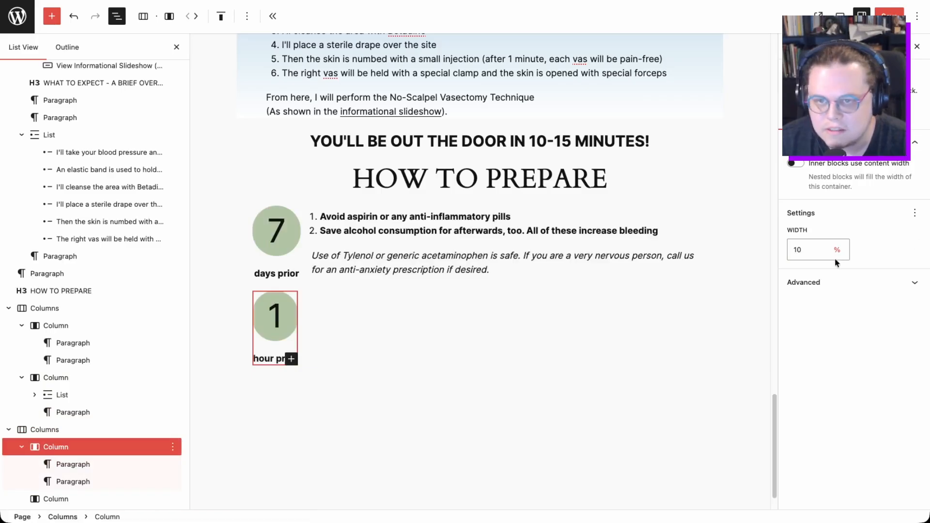
{"action": "left_click", "coordinate": [818, 250]}
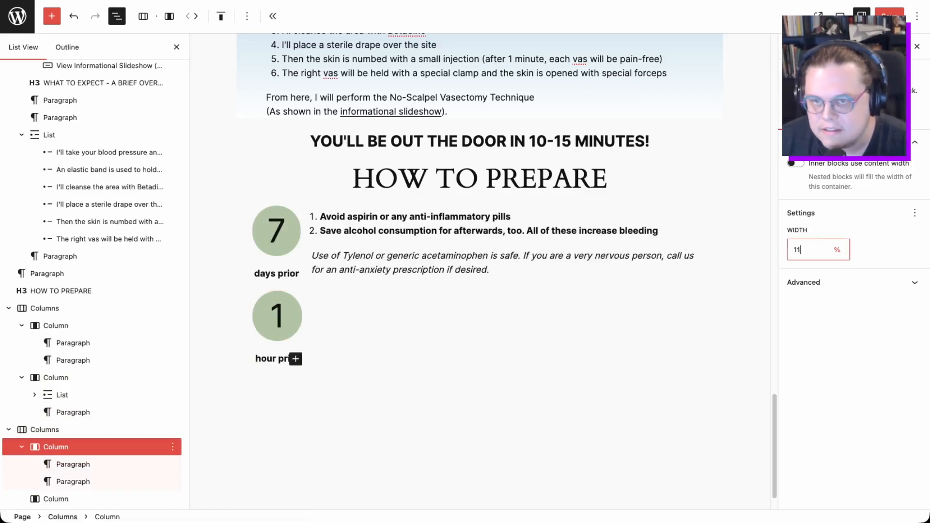
{"action": "left_click", "coordinate": [336, 357]}
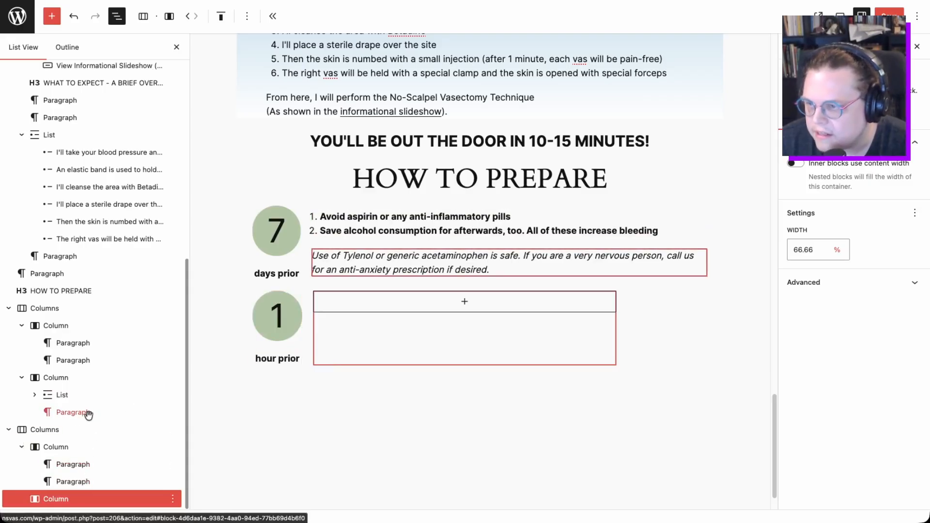
Step: Duplicate the bold list and Tylenol note and move the copies beside the 1 circle
{"action": "left_click", "coordinate": [60, 396]}
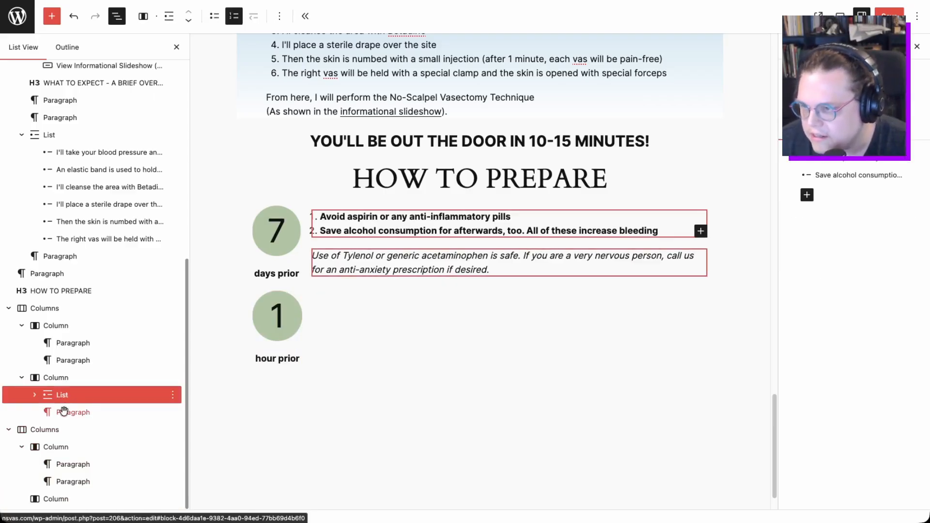
{"action": "left_click", "coordinate": [63, 412], "text": "shift"}
{"action": "right_click", "coordinate": [64, 413]}
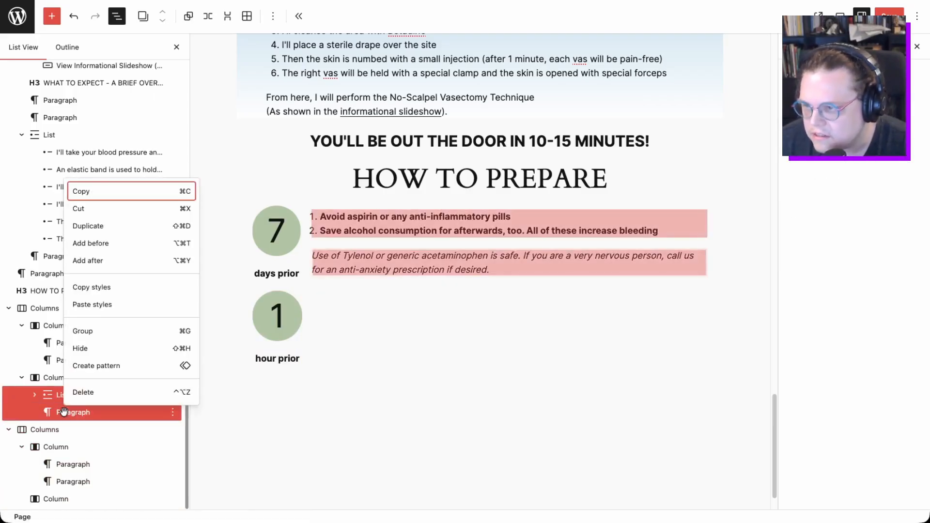
{"action": "left_click", "coordinate": [88, 226]}
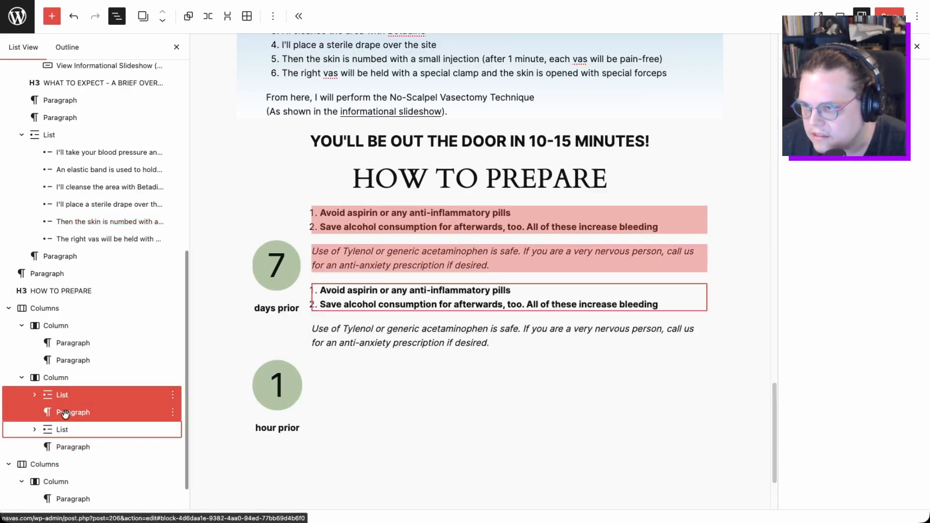
{"action": "left_click_drag", "start_coordinate": [62, 395], "coordinate": [65, 480]}
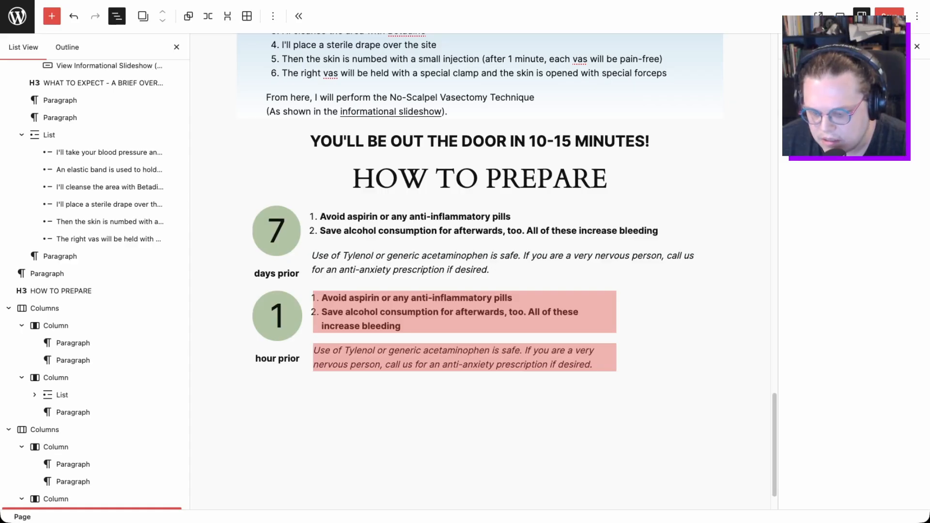
{"action": "left_click", "coordinate": [403, 328]}
{"action": "left_click_drag", "start_coordinate": [404, 328], "coordinate": [321, 299]}
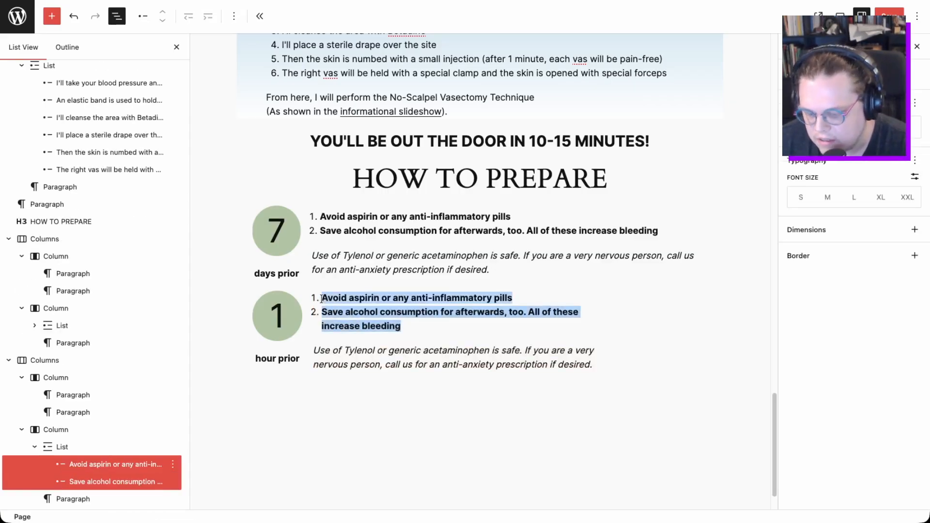
Step: Paste the antibacterial soap and hair-trimming steps over the copied list, removing stray lines and breaks
{"action": "type", "text": "Use antibacterial soap and water to wash your penis and scrotum Trim the hair in a two-by-two-inch path down the front of the scrotum, starting 1 at the base of the penis. As shown in the drawing below"}
{"action": "left_click", "coordinate": [343, 340]}
{"action": "key", "text": "BackSpace"}
{"action": "key", "text": "BackSpace"}
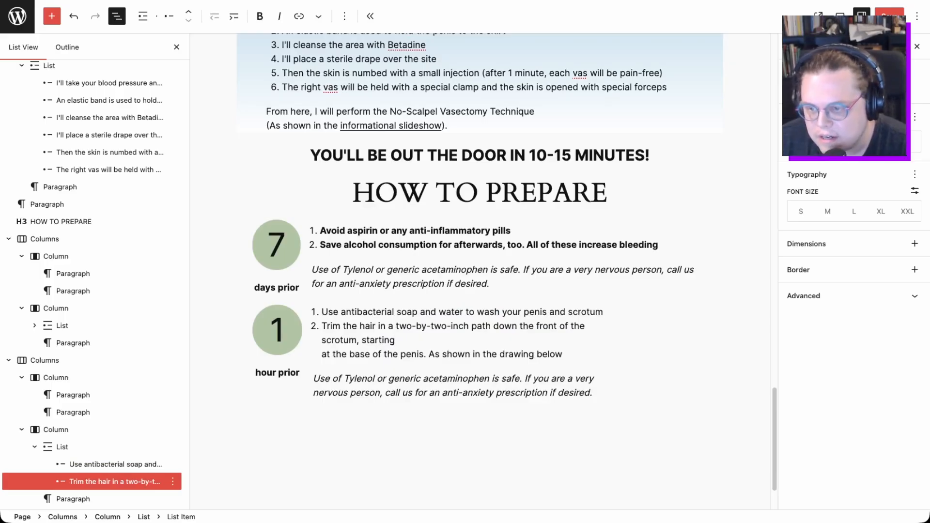
{"action": "left_click", "coordinate": [396, 312]}
{"action": "left_click", "coordinate": [420, 311]}
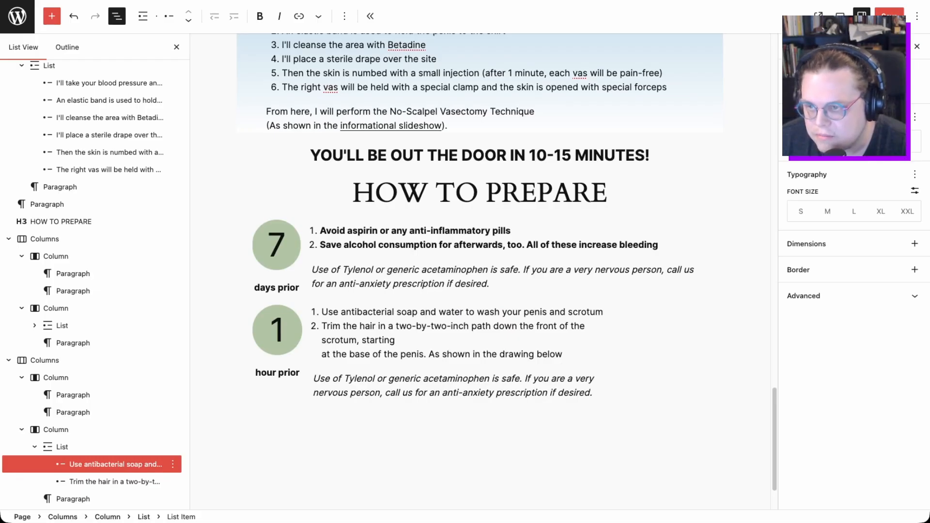
{"action": "left_click", "coordinate": [427, 326]}
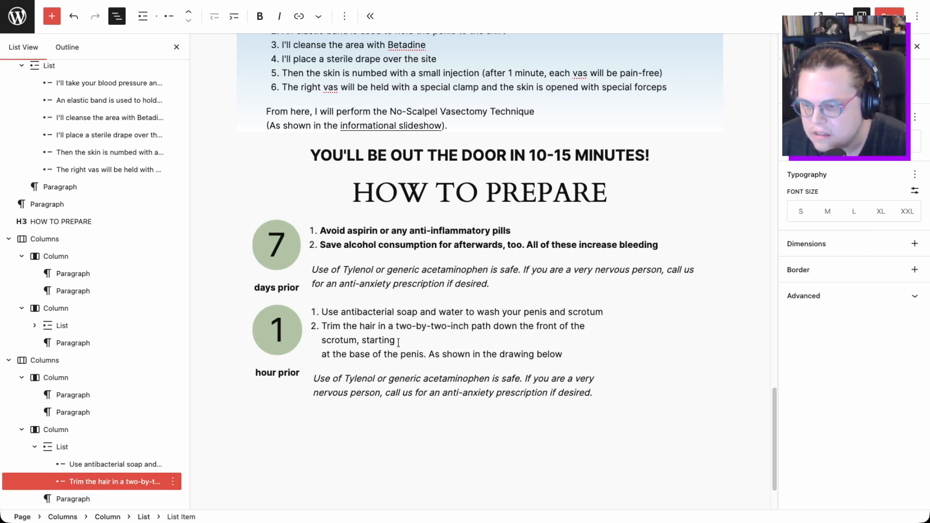
{"action": "key", "text": "Down"}
{"action": "key", "text": "Home"}
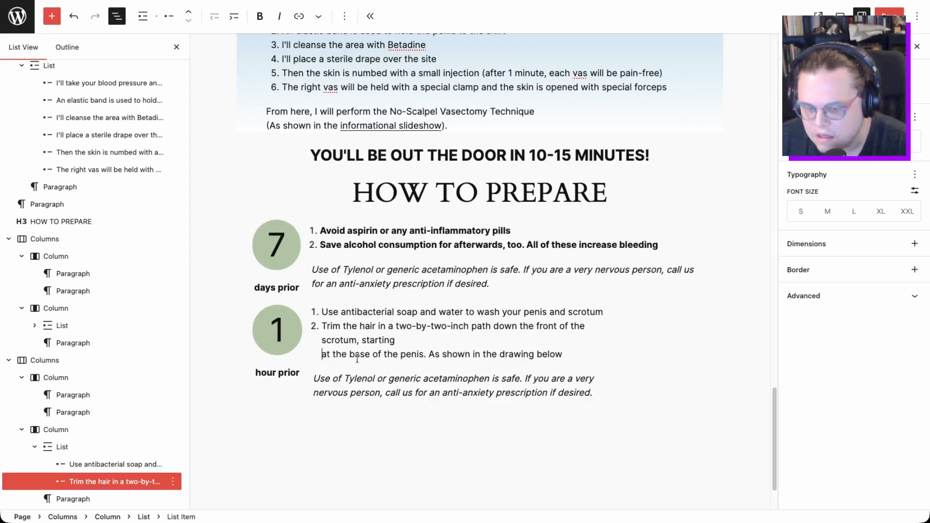
{"action": "key", "text": "BackSpace"}
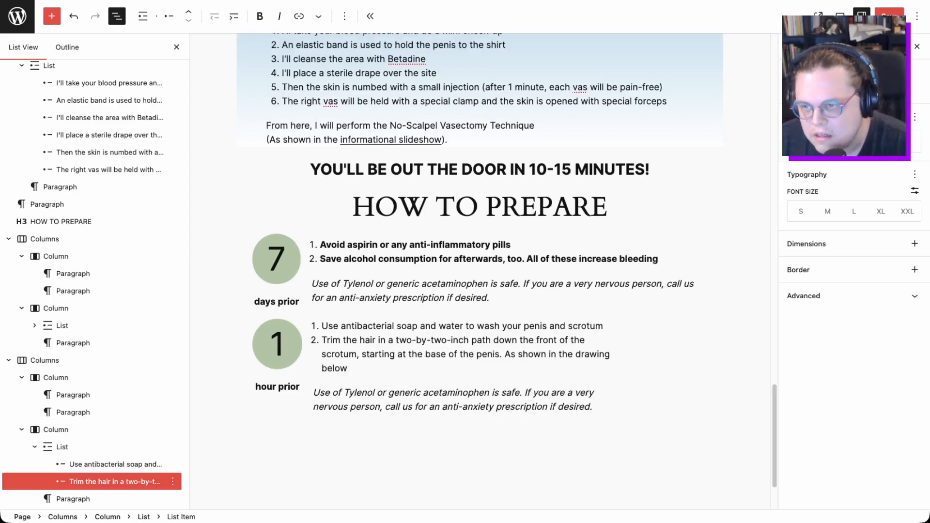
Step: Make both the trim step and the soap step bold
{"action": "left_click_drag", "start_coordinate": [349, 370], "coordinate": [321, 339]}
{"action": "scroll", "coordinate": [322, 338], "scroll_direction": "up", "scroll_amount": 1}
{"action": "key", "text": "ctrl+b"}
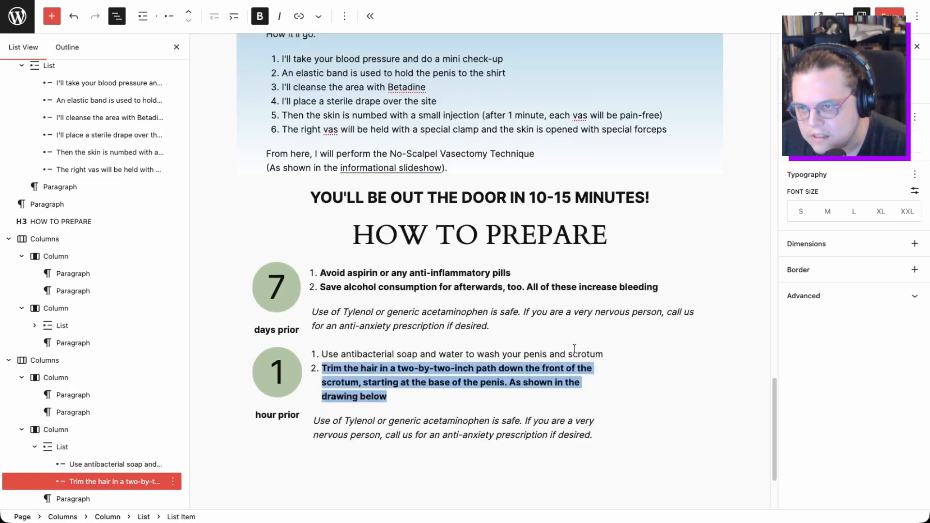
{"action": "left_click_drag", "start_coordinate": [603, 355], "coordinate": [324, 361]}
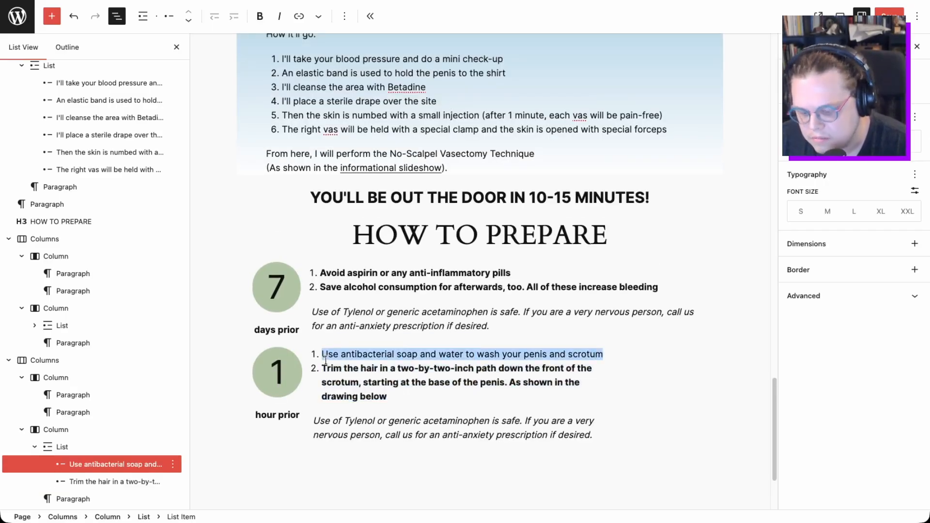
{"action": "key", "text": "ctrl+b"}
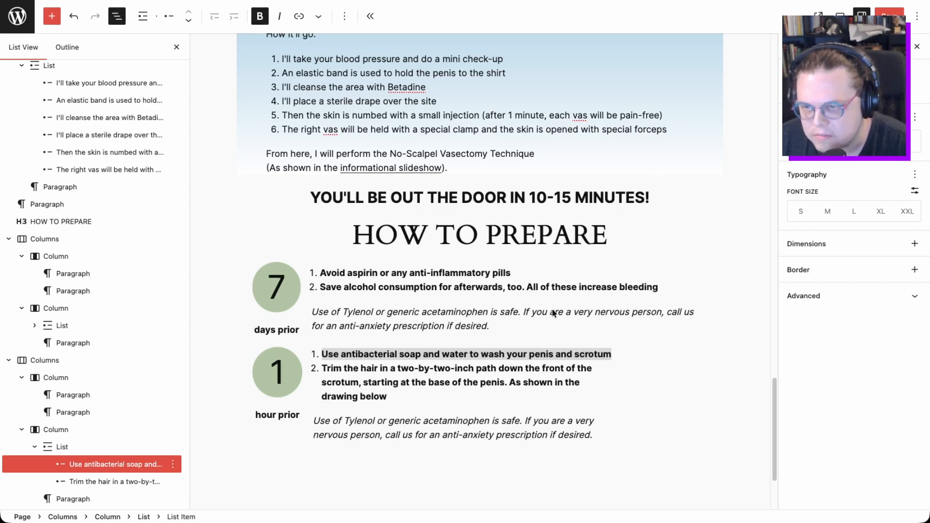
Step: Replace the italic Tylenol note with the warning that shaving can double procedure time
{"action": "triple_click", "coordinate": [534, 358]}
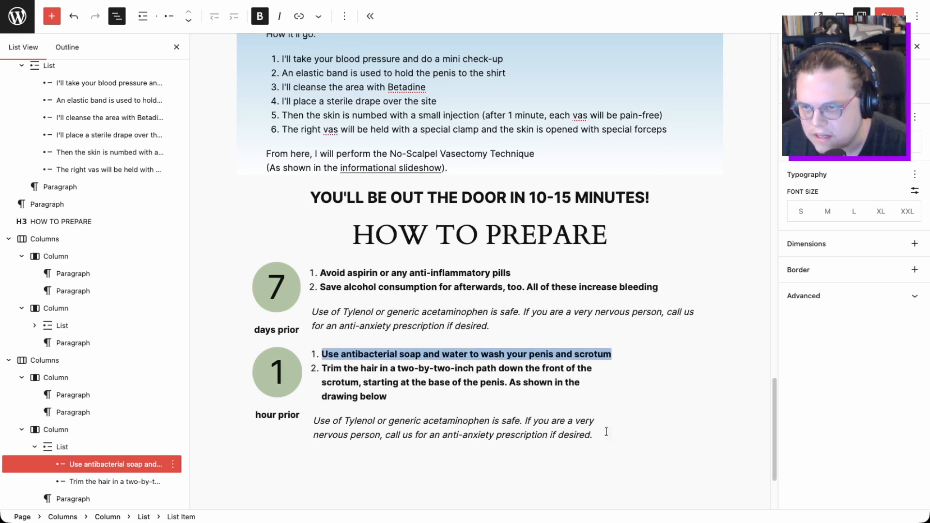
{"action": "left_click_drag", "start_coordinate": [597, 435], "coordinate": [314, 422]}
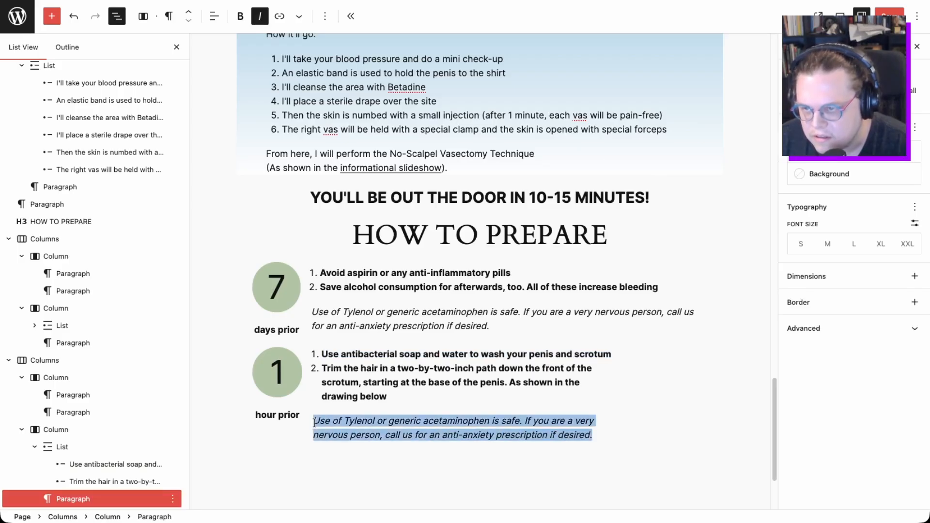
{"action": "type", "text": "Please make sure no hairs can even stretch into this area. Your procedure time can easily double if I have to shave you."}
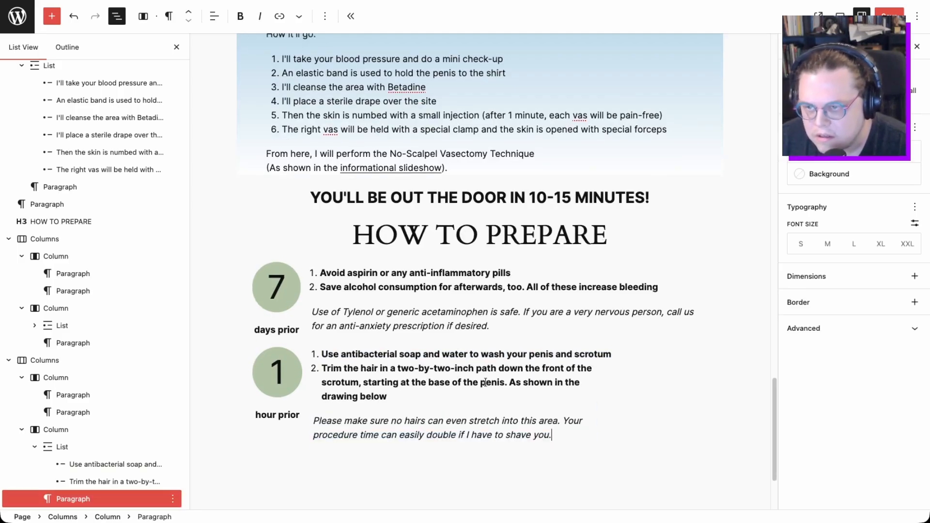
{"action": "left_click", "coordinate": [54, 431]}
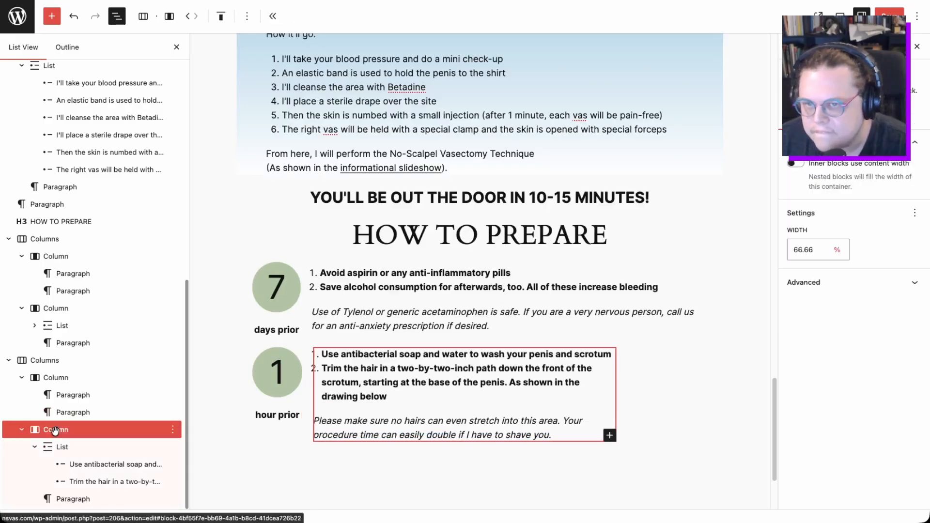
Step: Change the 1 hour prior text column's width from 66.66 to 90%
{"action": "left_click", "coordinate": [812, 249]}
{"action": "left_click_drag", "start_coordinate": [812, 250], "coordinate": [786, 252]}
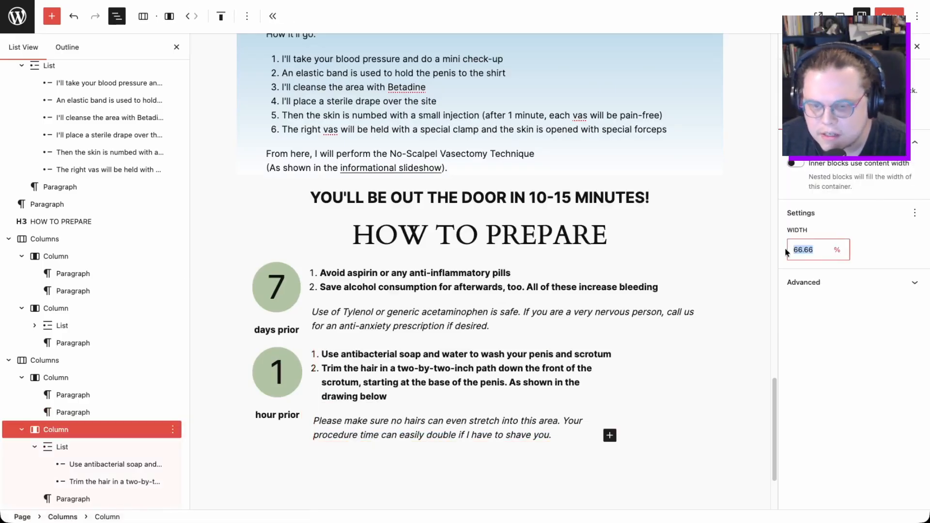
{"action": "type", "text": "90"}
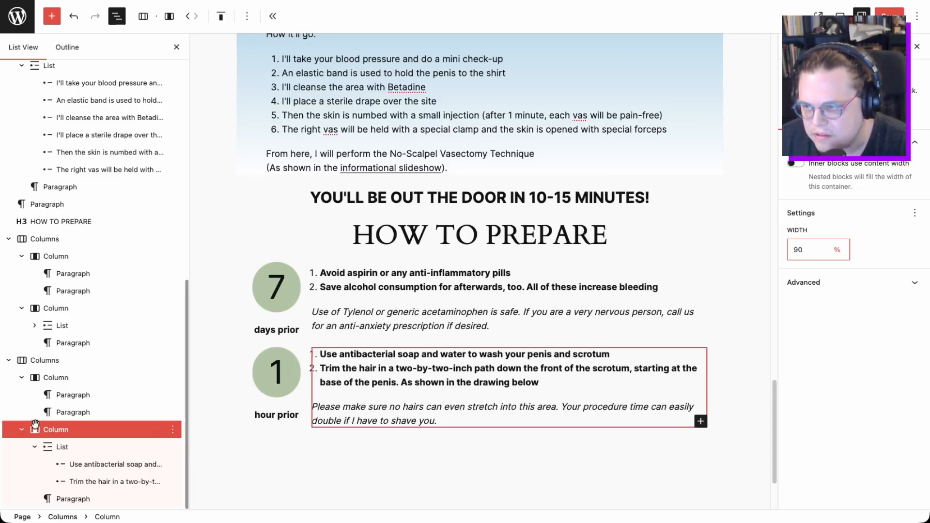
{"action": "left_click", "coordinate": [35, 360]}
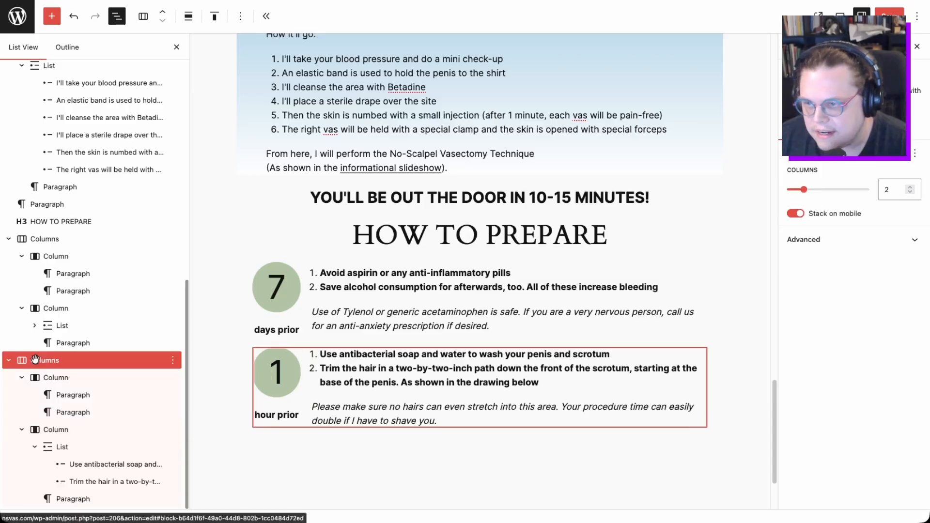
Step: Give the 1 hour prior row a top margin of 4 in the Styles settings
{"action": "left_click", "coordinate": [886, 131]}
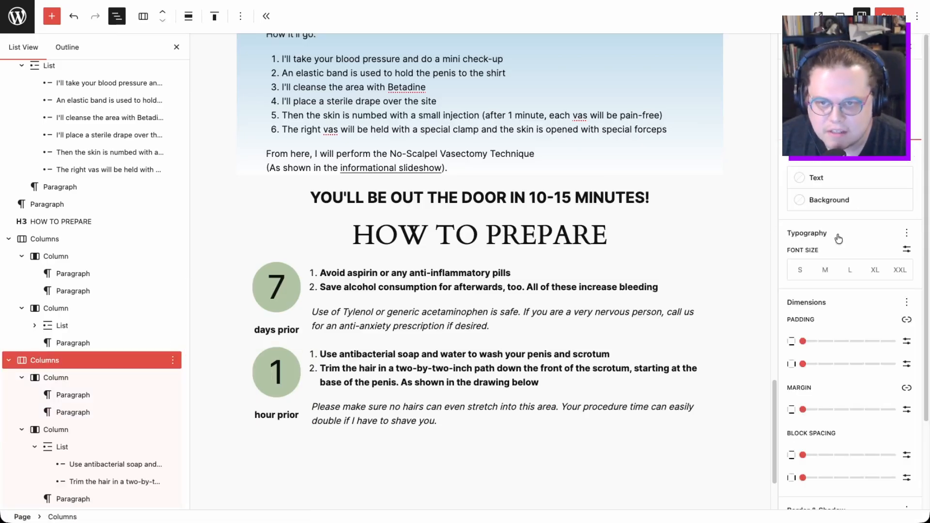
{"action": "left_click_drag", "start_coordinate": [803, 410], "coordinate": [868, 414]}
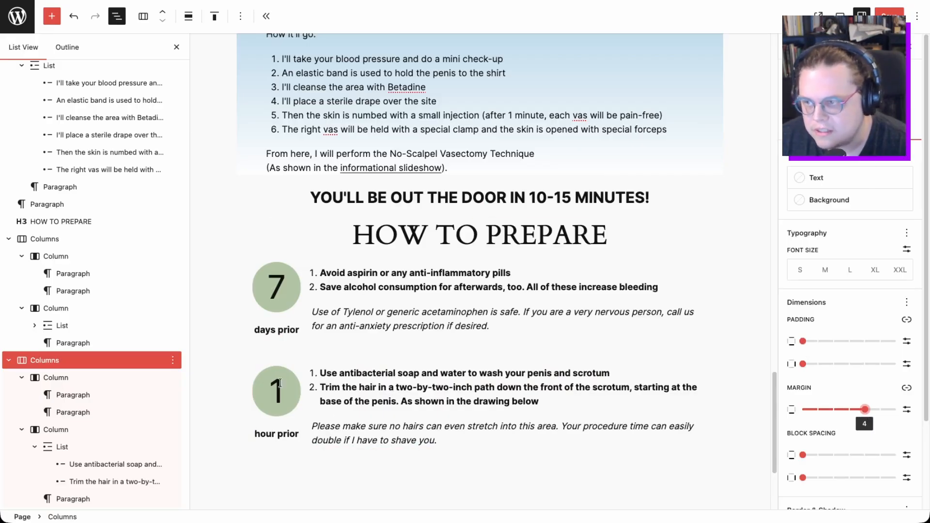
{"action": "left_click", "coordinate": [76, 501]}
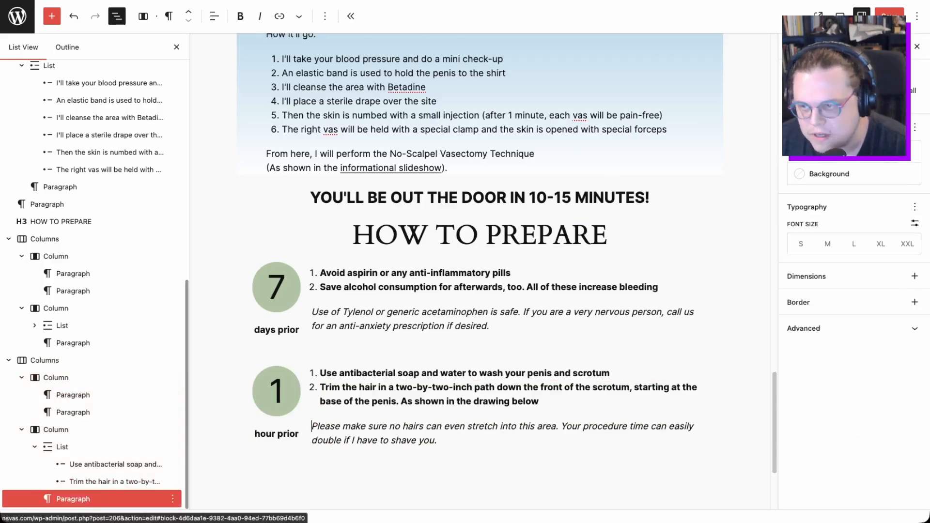
Step: Add a bold line below the note: no boxer shorts, bring music and headphones
{"action": "key", "text": "Return"}
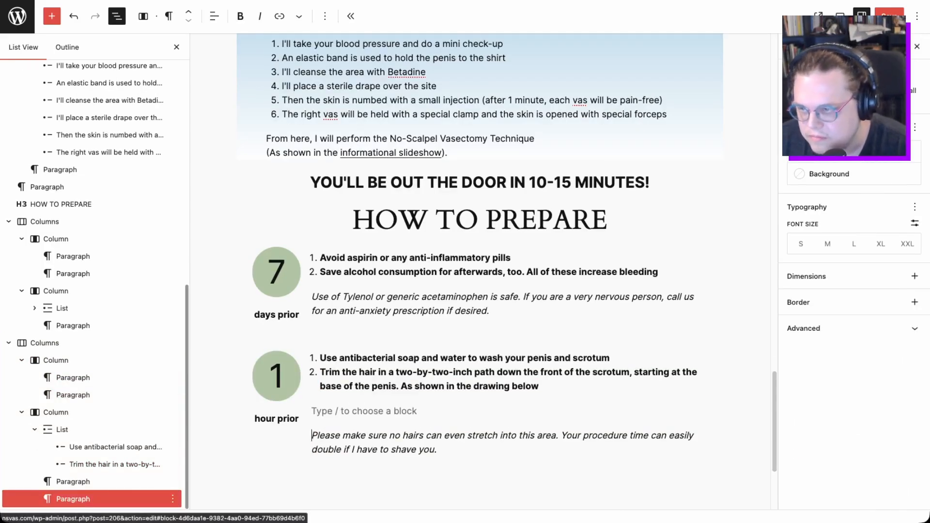
{"action": "left_click_drag", "start_coordinate": [99, 498], "coordinate": [95, 482]}
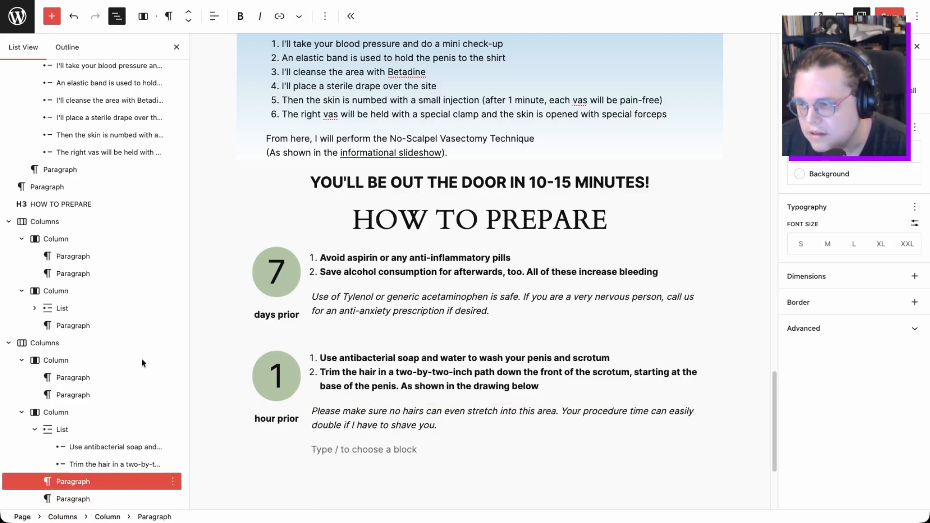
{"action": "left_click", "coordinate": [86, 496]}
{"action": "scroll", "coordinate": [358, 450], "scroll_direction": "down", "scroll_amount": 1}
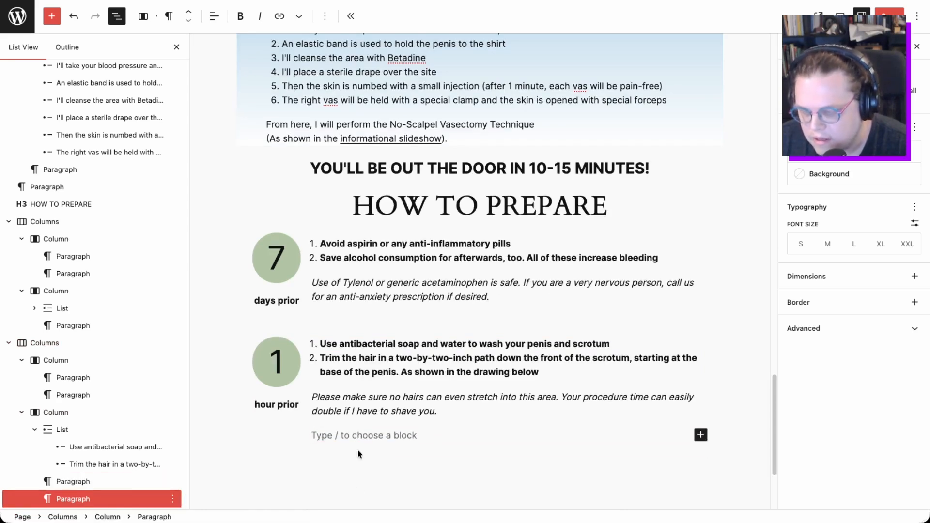
{"action": "type", "text": "No boxer shorts, please. Feel free to bring music and headphones to occupy your mind."}
{"action": "mouse_move", "coordinate": [695, 436]}
{"action": "left_mouse_down"}
{"action": "mouse_move", "coordinate": [304, 436]}
{"action": "mouse_move", "coordinate": [685, 433]}
{"action": "left_mouse_up"}
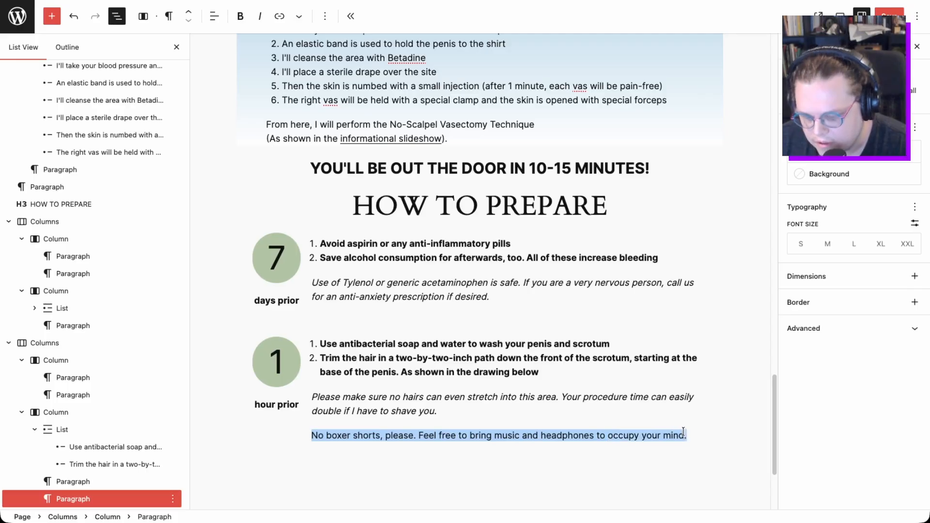
{"action": "key", "text": "ctrl+b"}
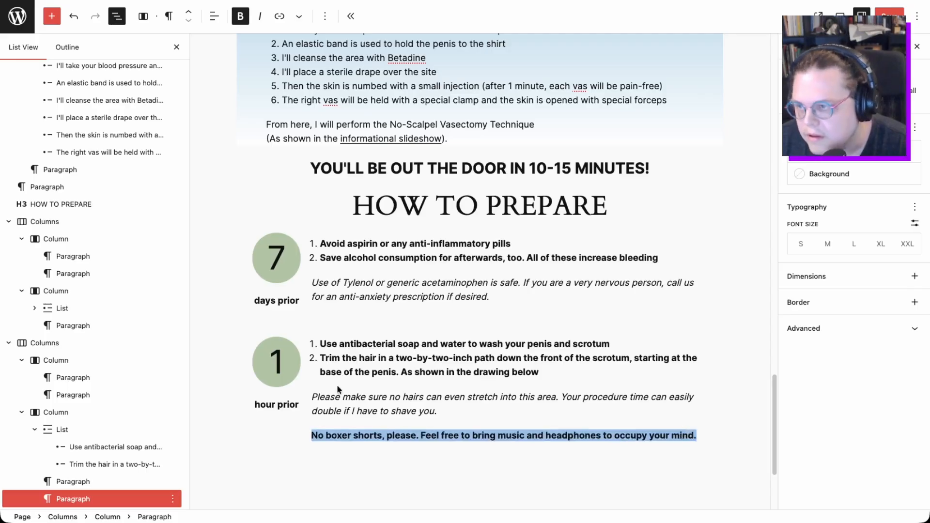
Step: Set the 1-hour-prior Columns block to Align middle, centring the circle beside its steps and notes
{"action": "left_click", "coordinate": [35, 343]}
{"action": "left_click", "coordinate": [214, 16]}
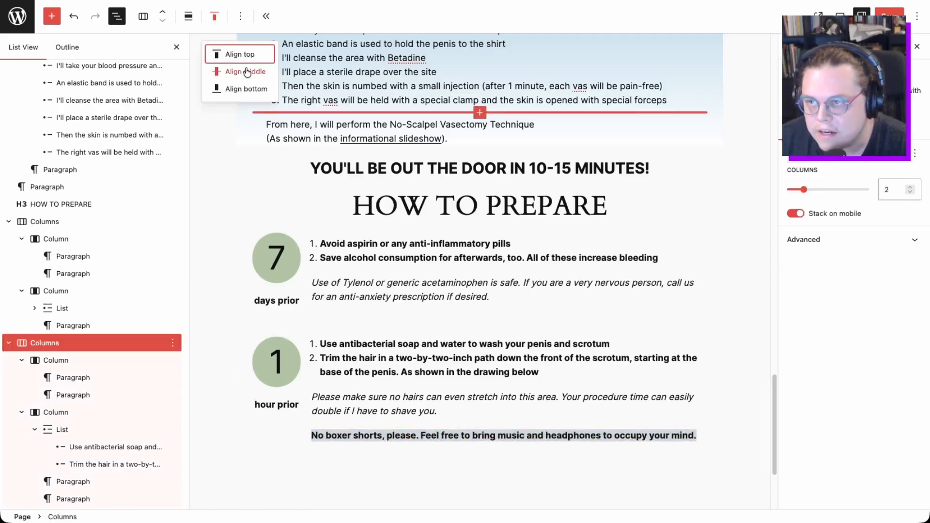
{"action": "left_click", "coordinate": [245, 69]}
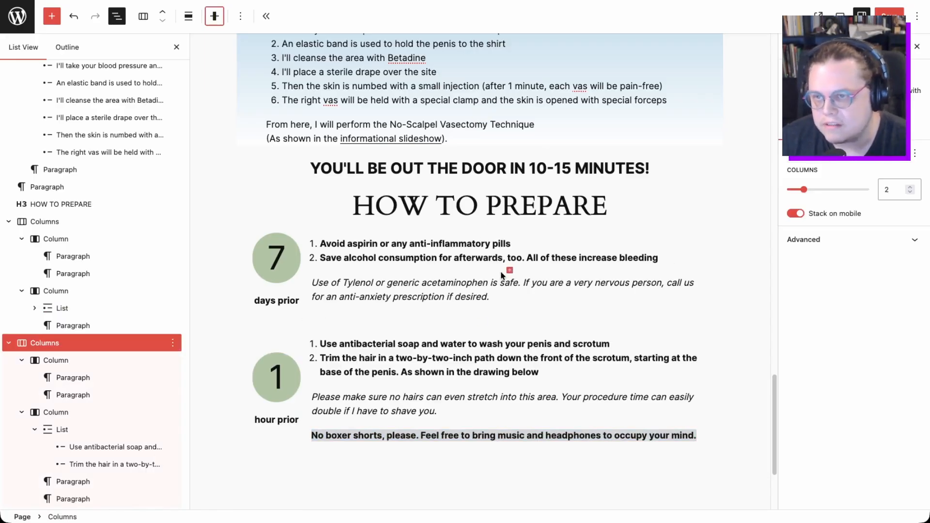
{"action": "scroll", "coordinate": [499, 286], "scroll_direction": "up", "scroll_amount": 3}
{"action": "scroll", "coordinate": [499, 286], "scroll_direction": "up", "scroll_amount": 5}
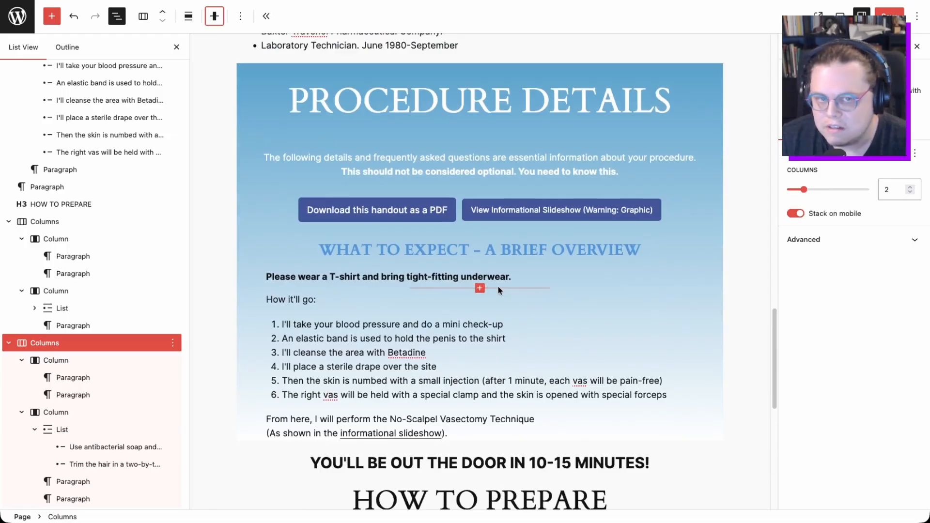
{"action": "scroll", "coordinate": [565, 253], "scroll_direction": "down", "scroll_amount": 4}
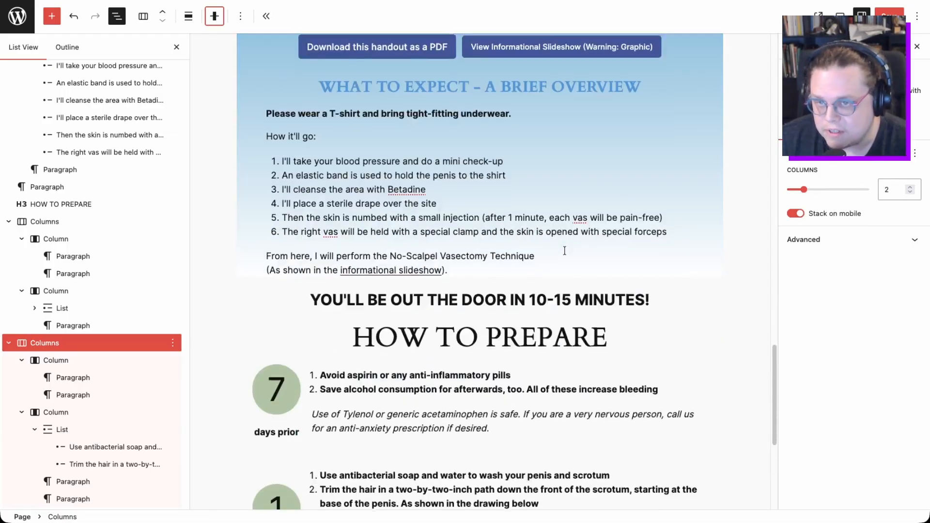
{"action": "scroll", "coordinate": [563, 253], "scroll_direction": "up", "scroll_amount": 6}
{"action": "scroll", "coordinate": [562, 253], "scroll_direction": "up", "scroll_amount": 4}
{"action": "scroll", "coordinate": [561, 254], "scroll_direction": "down", "scroll_amount": 5}
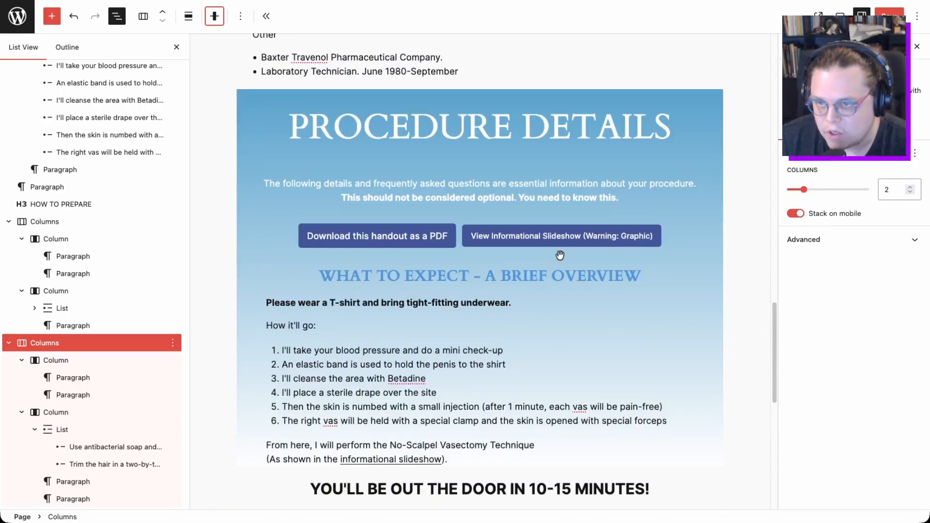
{"action": "scroll", "coordinate": [560, 255], "scroll_direction": "down", "scroll_amount": 4}
{"action": "scroll", "coordinate": [558, 257], "scroll_direction": "down", "scroll_amount": 4}
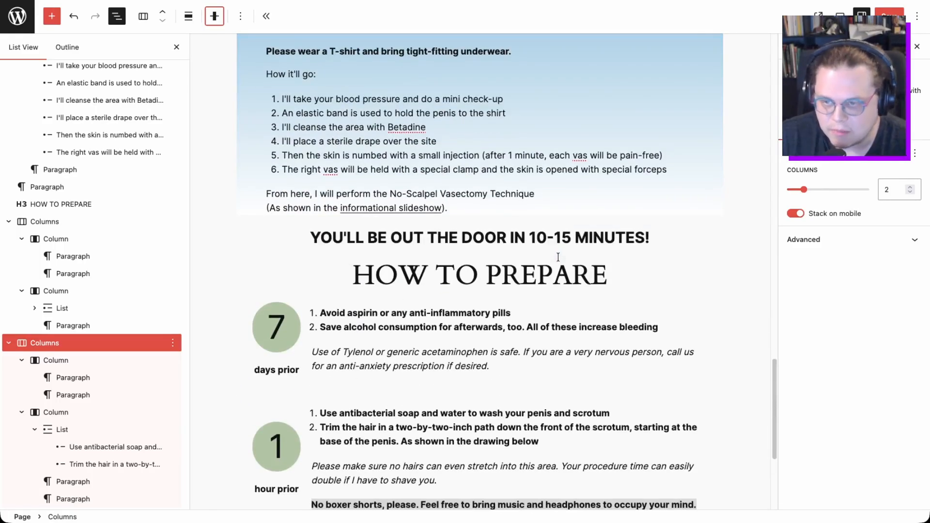
{"action": "scroll", "coordinate": [557, 257], "scroll_direction": "down", "scroll_amount": 2}
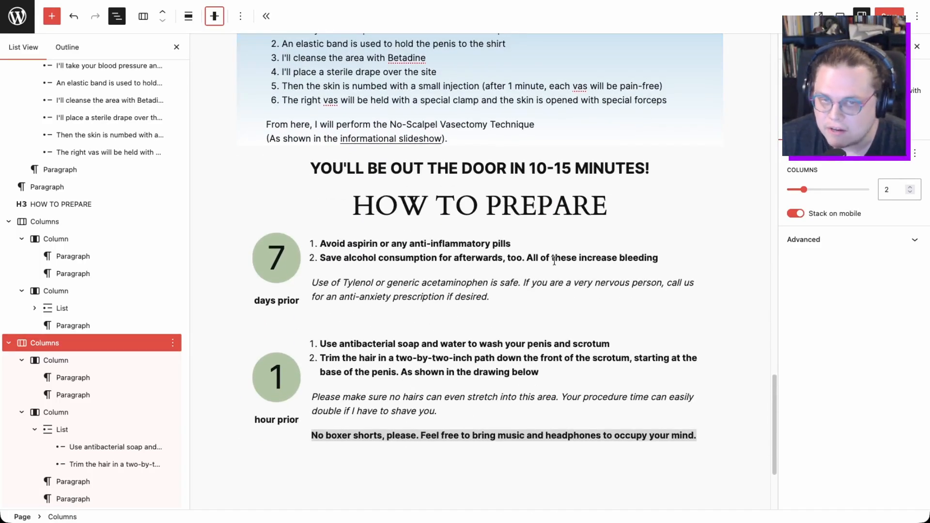